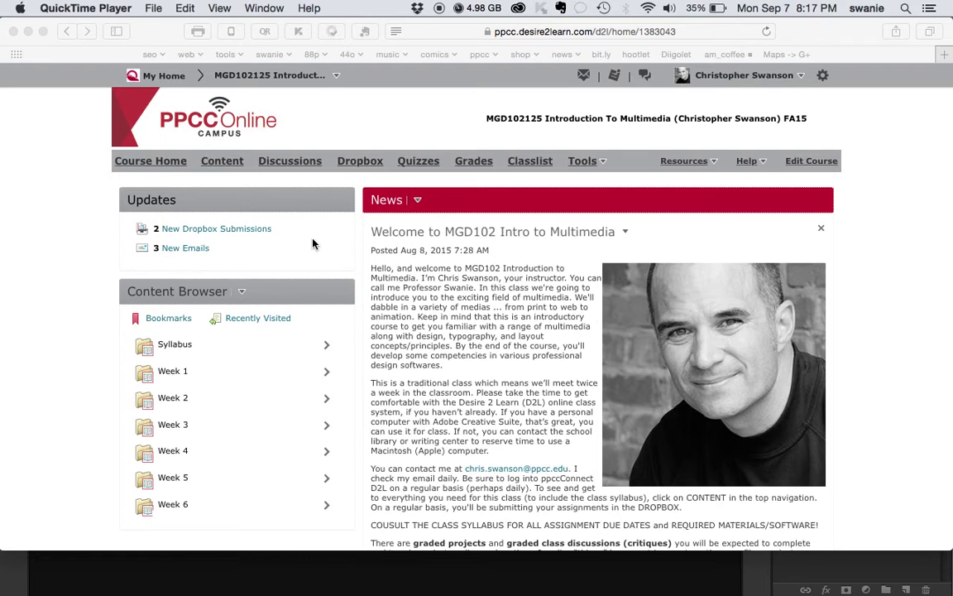
- Bring the MGD102125 Introduction To Multimedia course homepage in Safari to the front
left_click(177, 397)
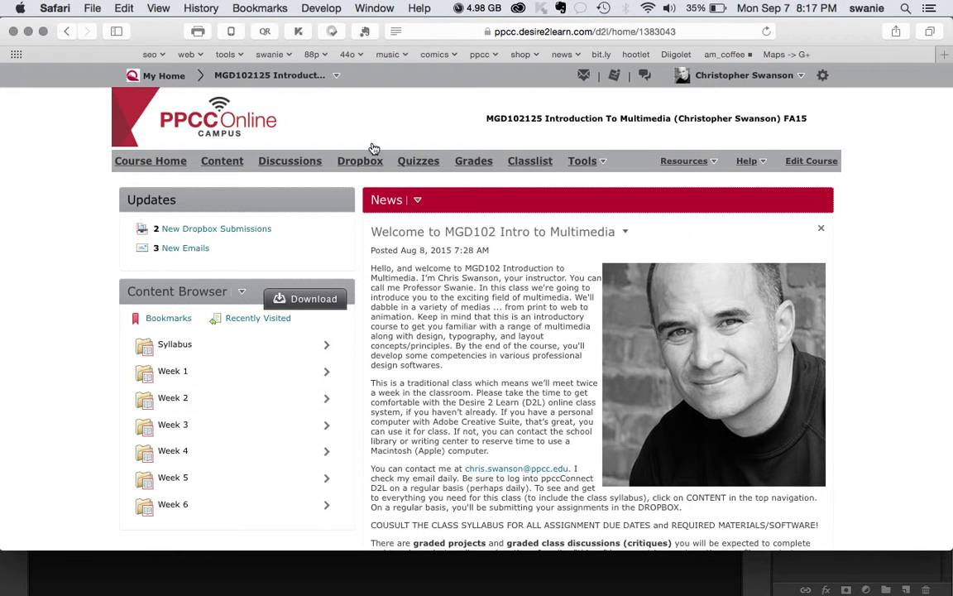
- Open the Week 2 content pages and scroll down to the Samurai2 item
left_click(180, 400)
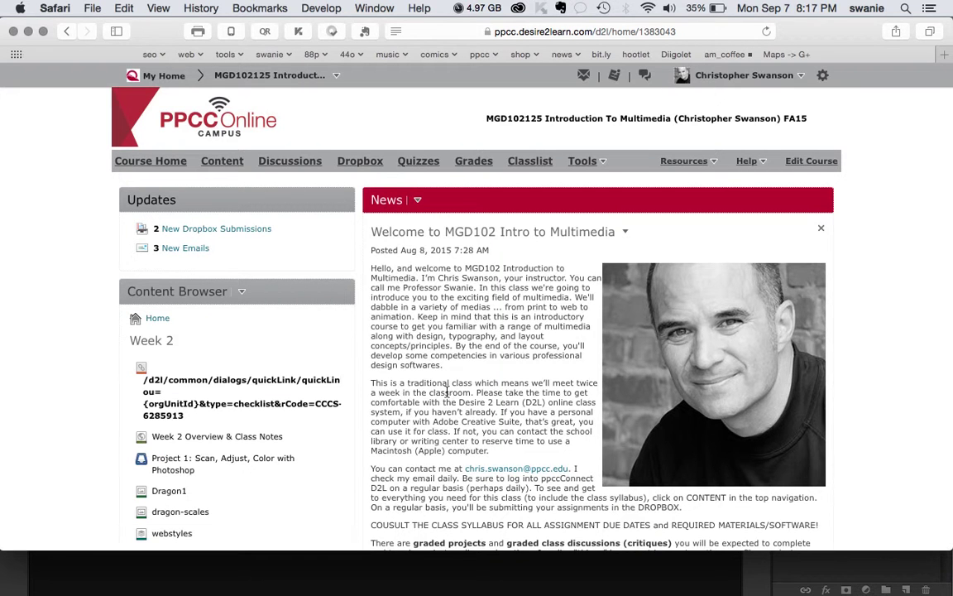
scroll(447, 390, "down", 3)
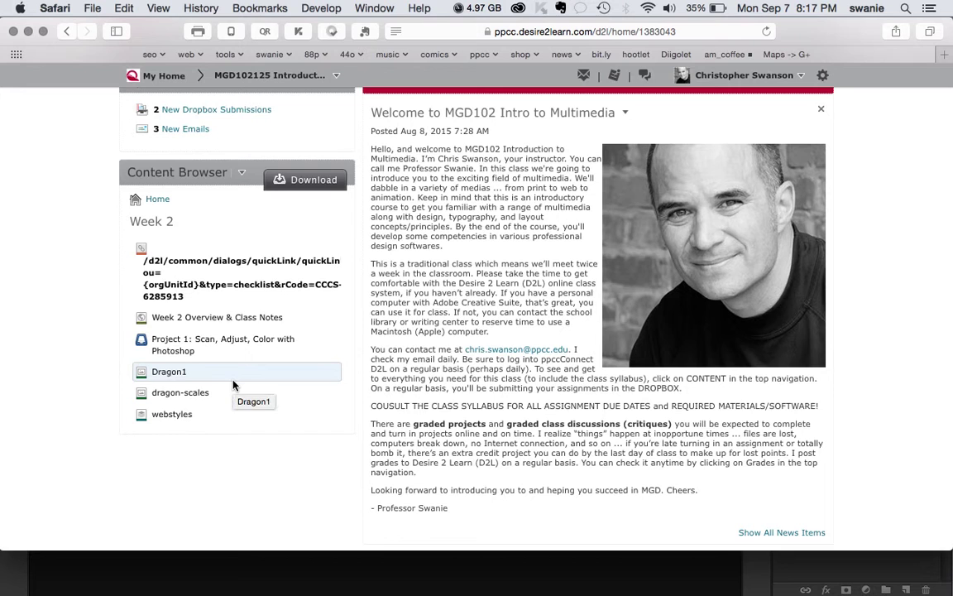
scroll(233, 385, "up", 3)
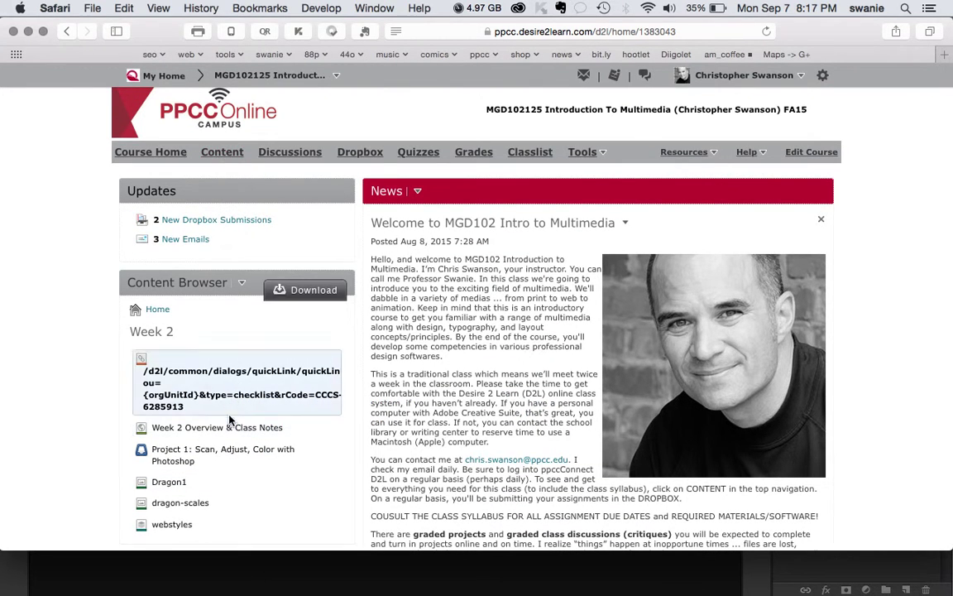
left_click(224, 158)
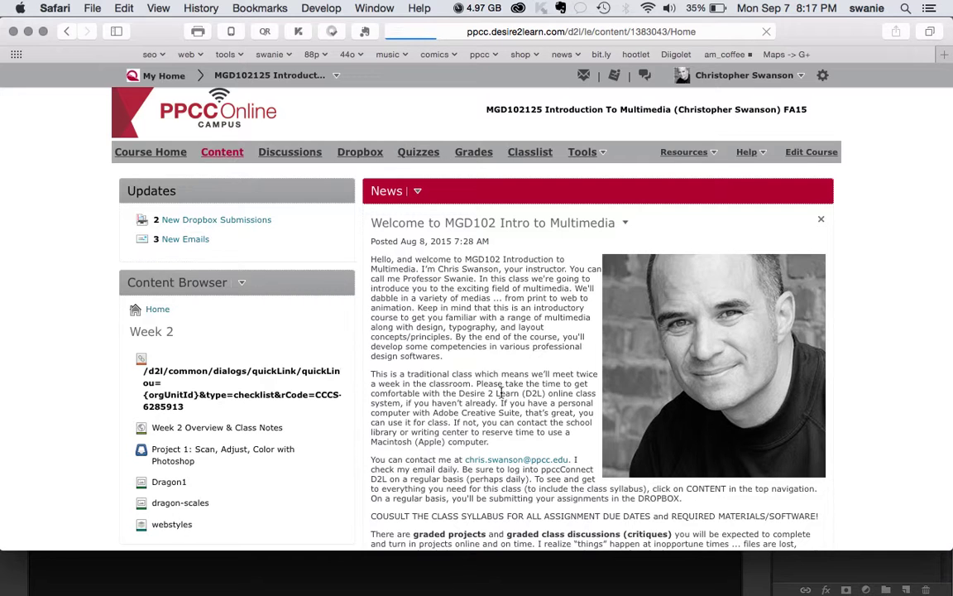
scroll(546, 412, "down", 10)
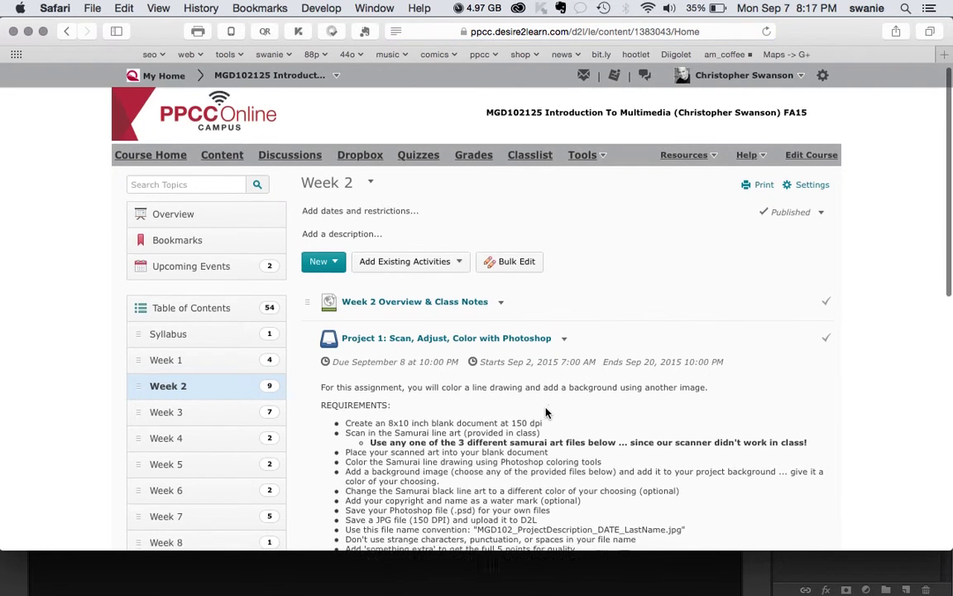
scroll(547, 413, "down", 2)
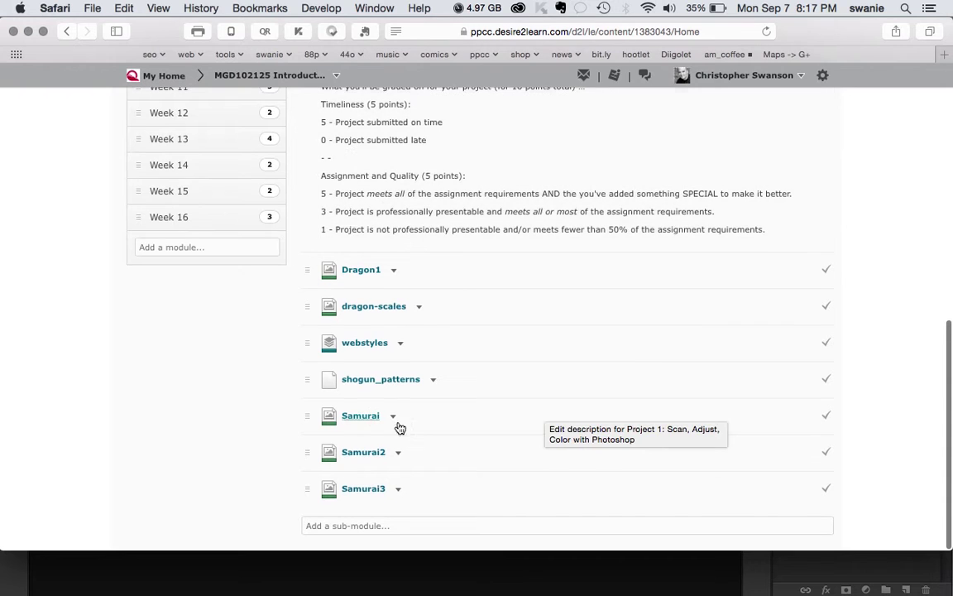
- Download the Samurai2 line art image and return to the Week 2 file list
left_click(369, 456)
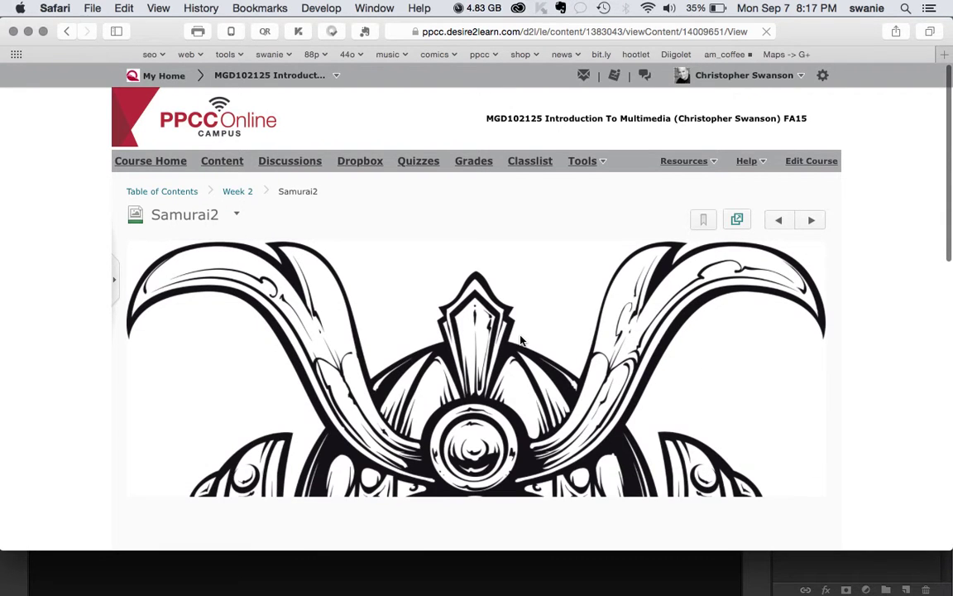
scroll(522, 339, "down", 10)
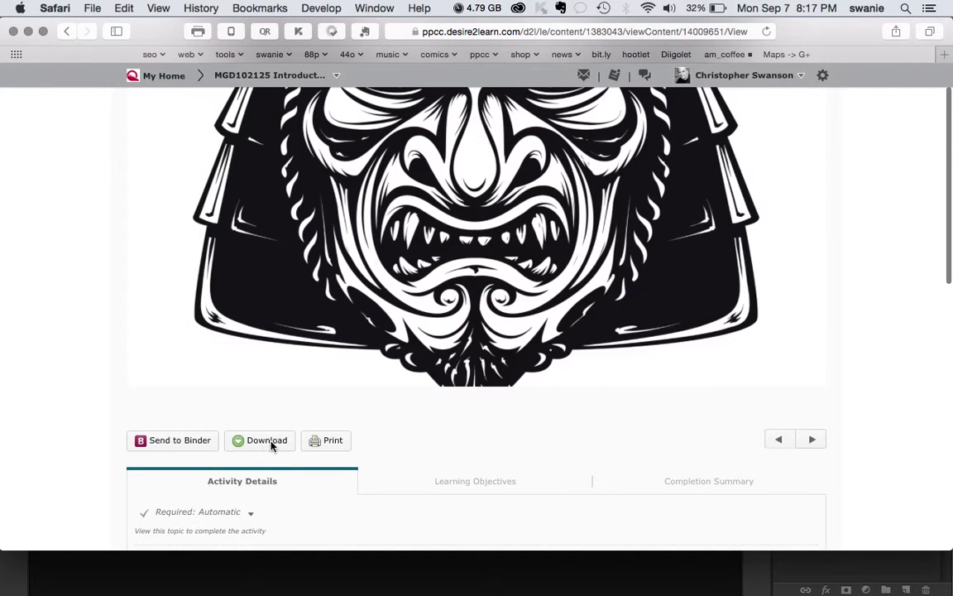
left_click(264, 443)
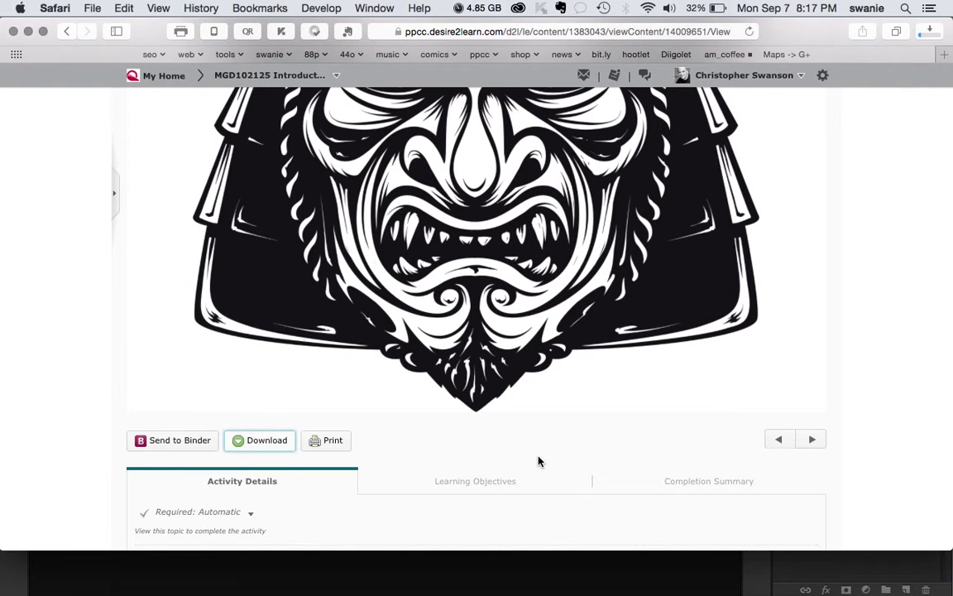
mouse_move(860, 590)
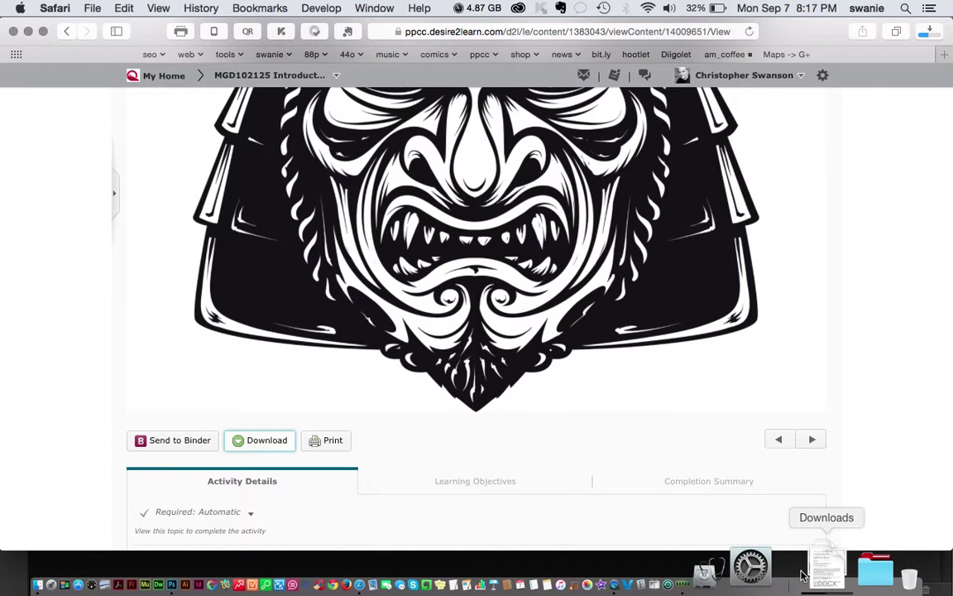
scroll(605, 402, "up", 10)
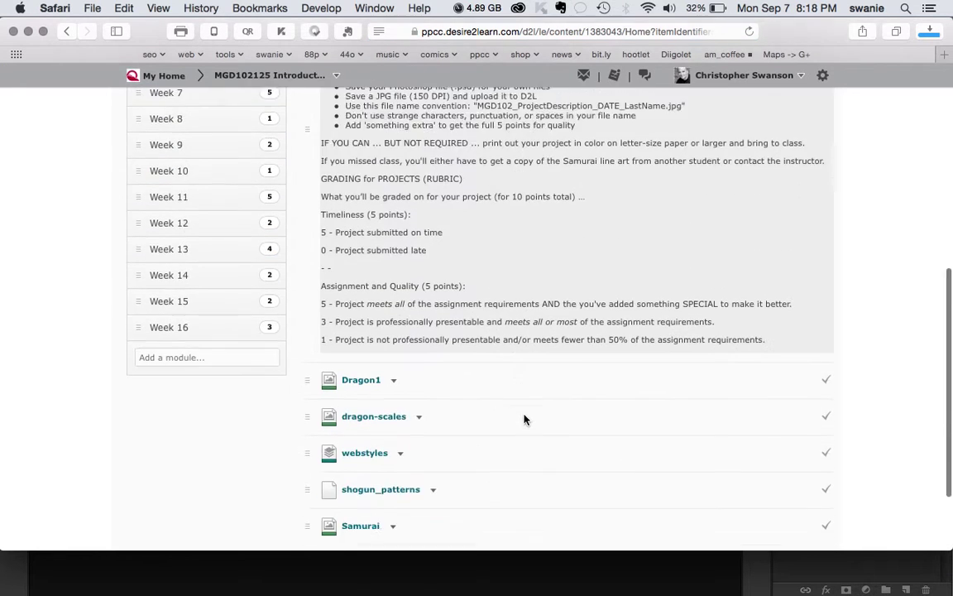
scroll(524, 420, "down", 3)
- Download the 10.9 MB shogun_patterns.eps file and open it from Downloads
left_click(400, 399)
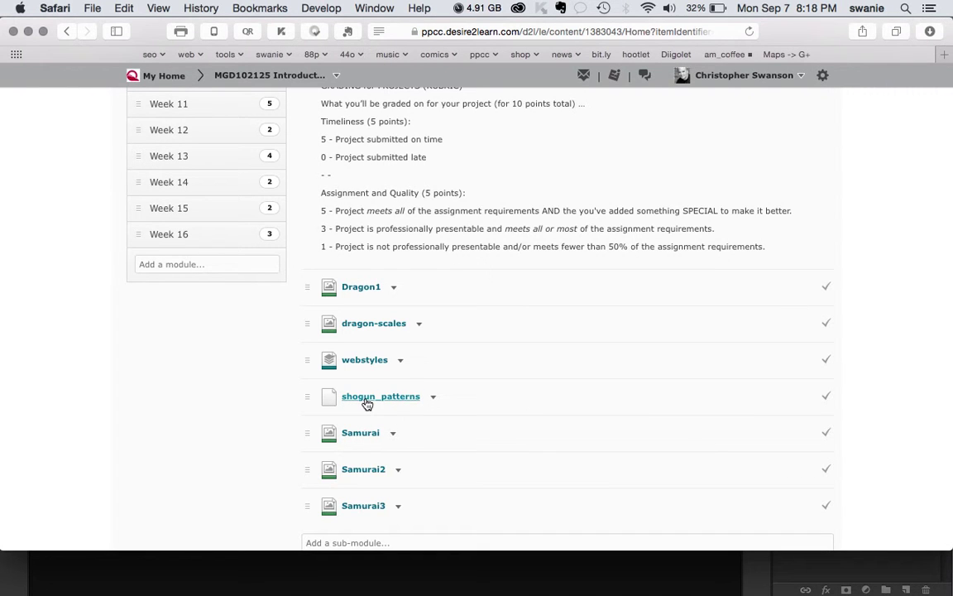
left_click(366, 400)
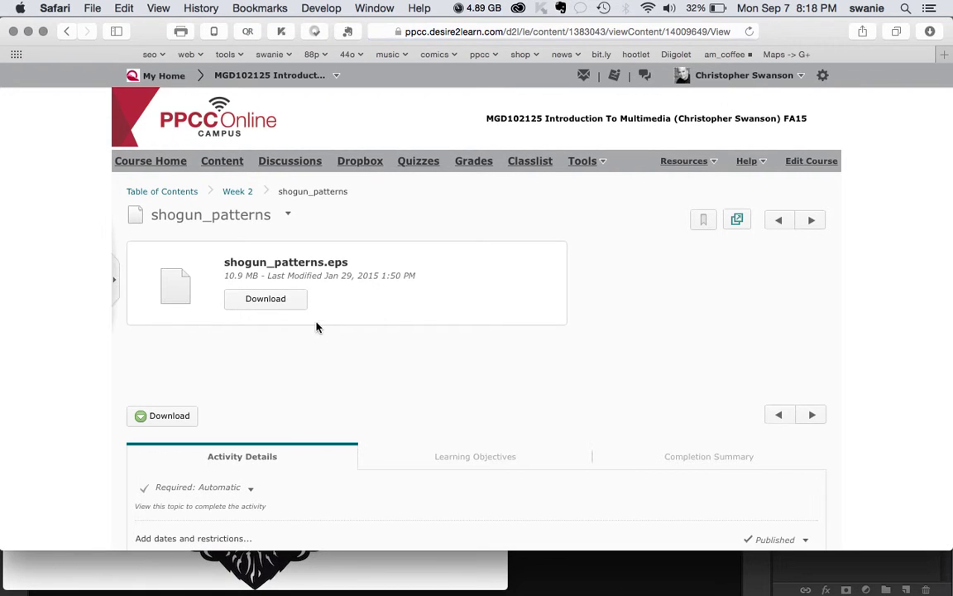
left_click(268, 301)
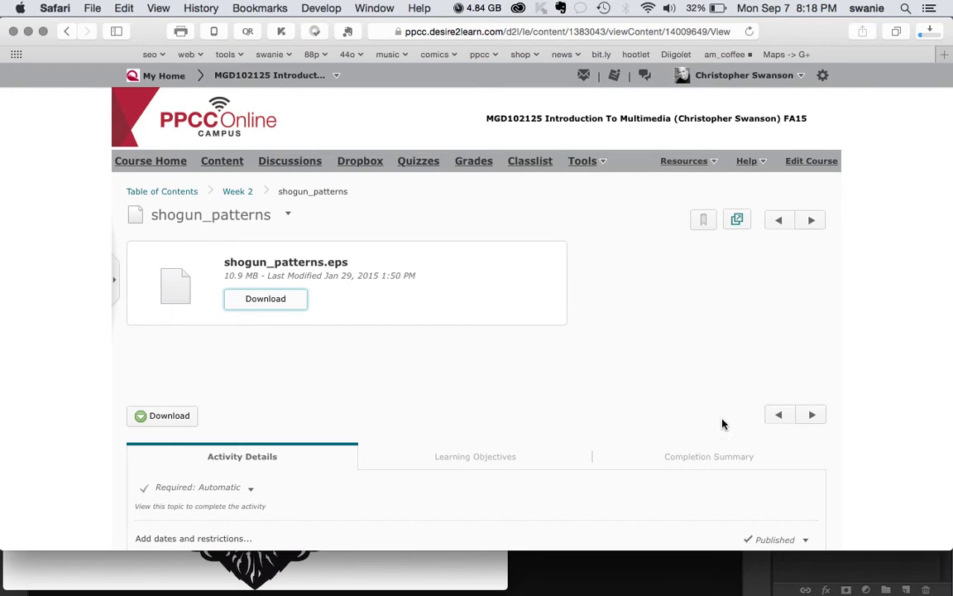
mouse_move(762, 589)
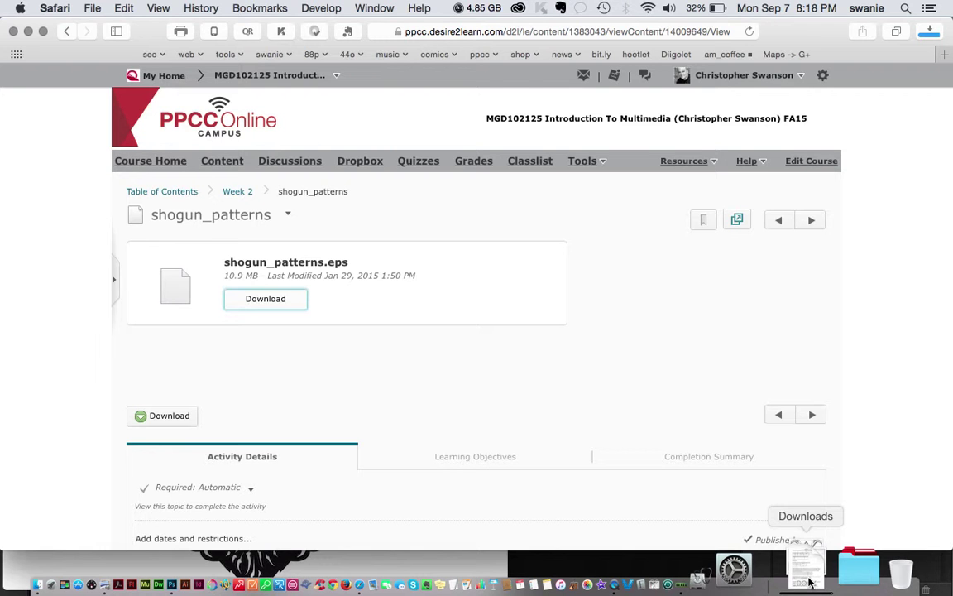
left_click(809, 582)
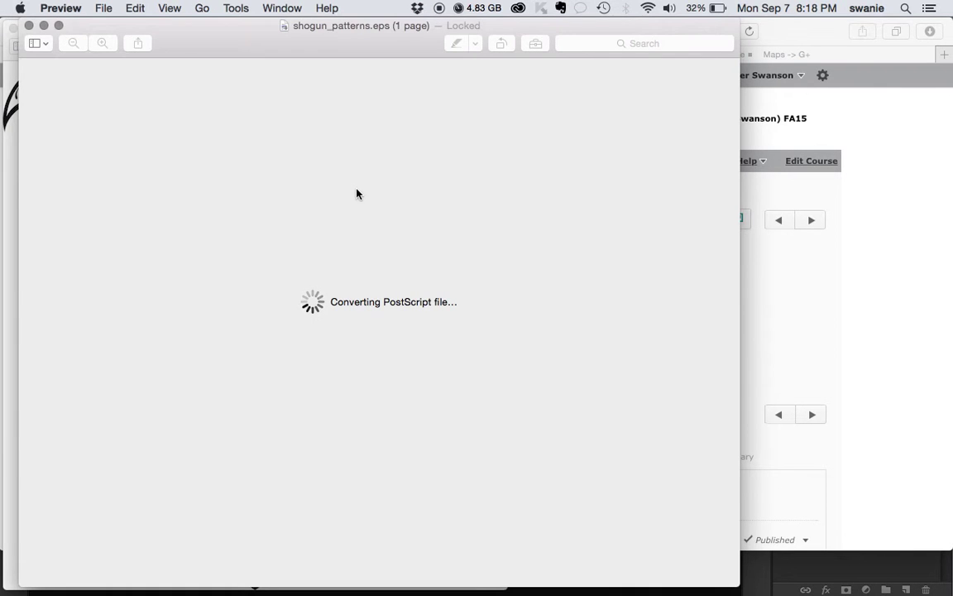
- Close the shogun_patterns preview windows, quit Preview, and switch to Photoshop
left_click(29, 26)
left_click(12, 25)
left_click(60, 8)
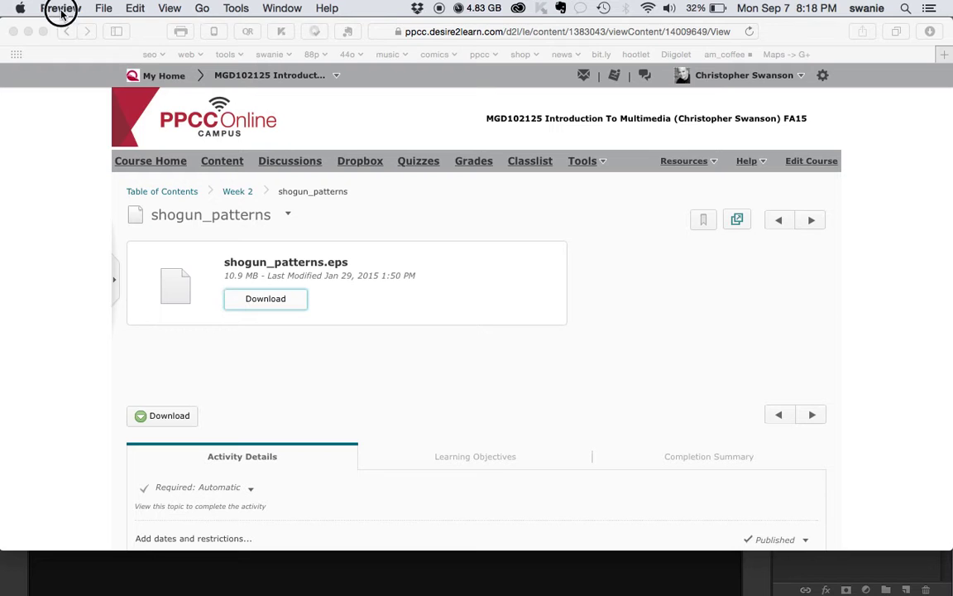
left_click(80, 145)
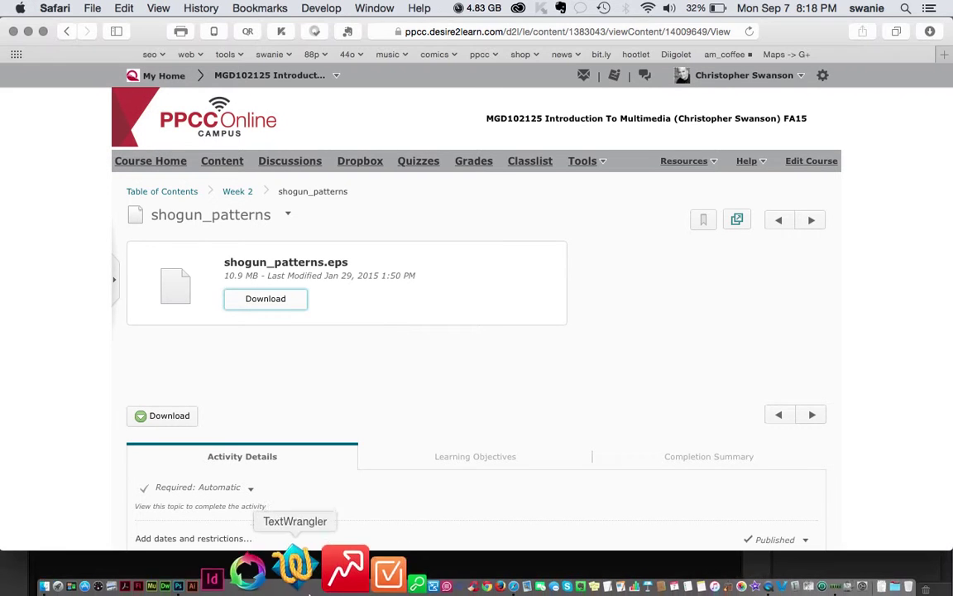
left_click(248, 568)
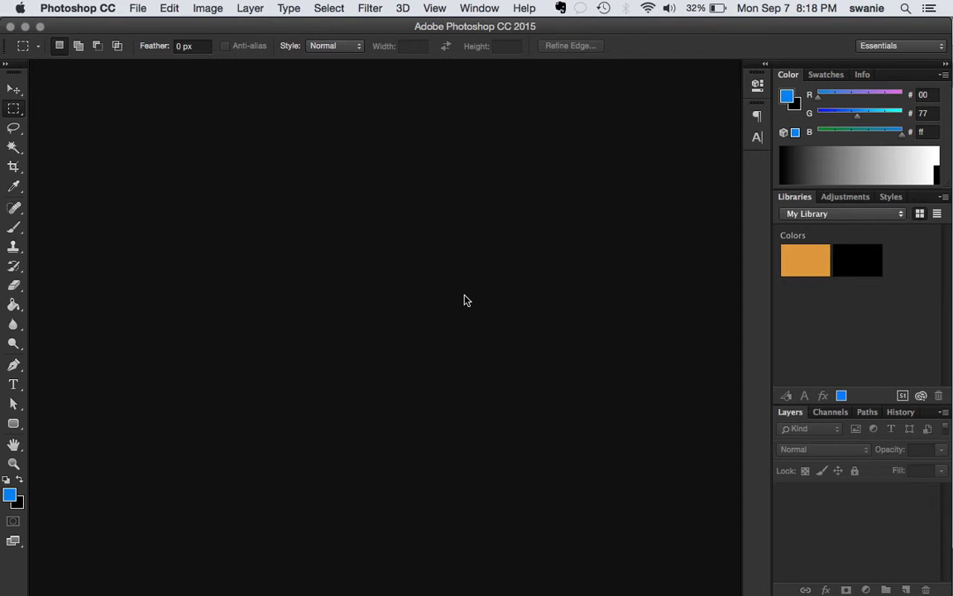
- Open Samurai2.jpg and shogun_patterns.eps together from the home Downloads folder
left_click(138, 10)
left_click(485, 273)
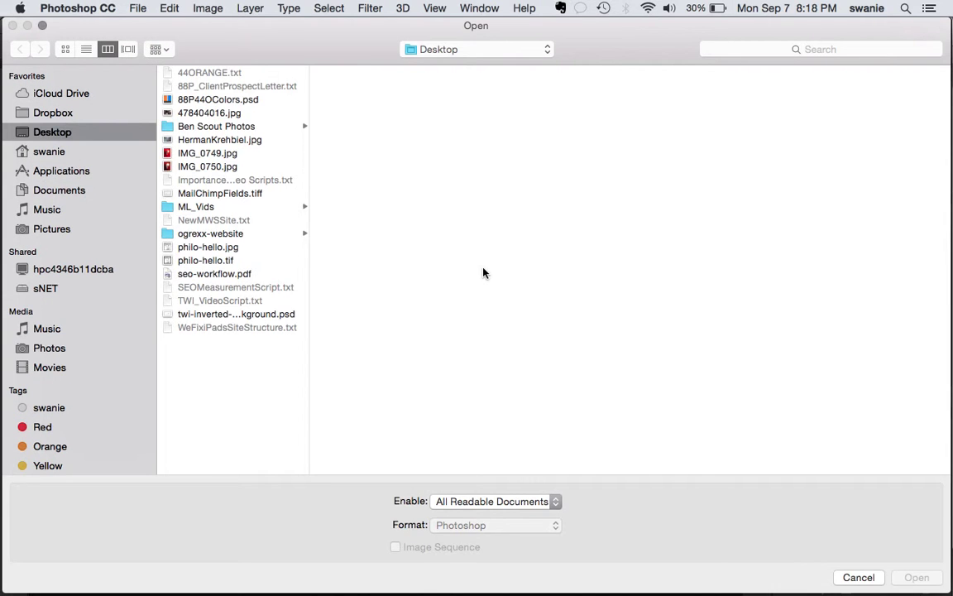
left_click(52, 153)
scroll(230, 298, "down", 10)
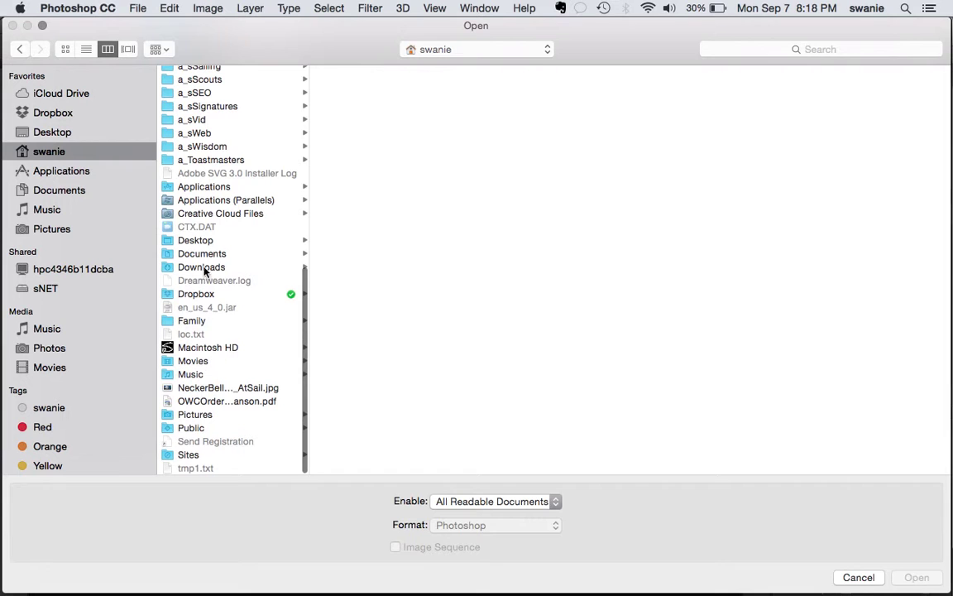
left_click(202, 267)
left_click(354, 100)
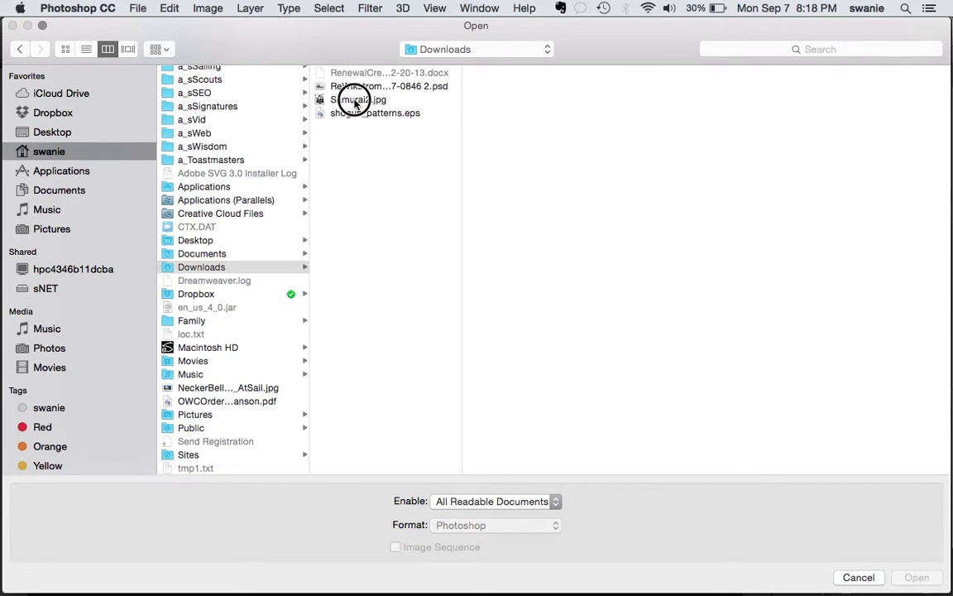
left_click(352, 113, "shift")
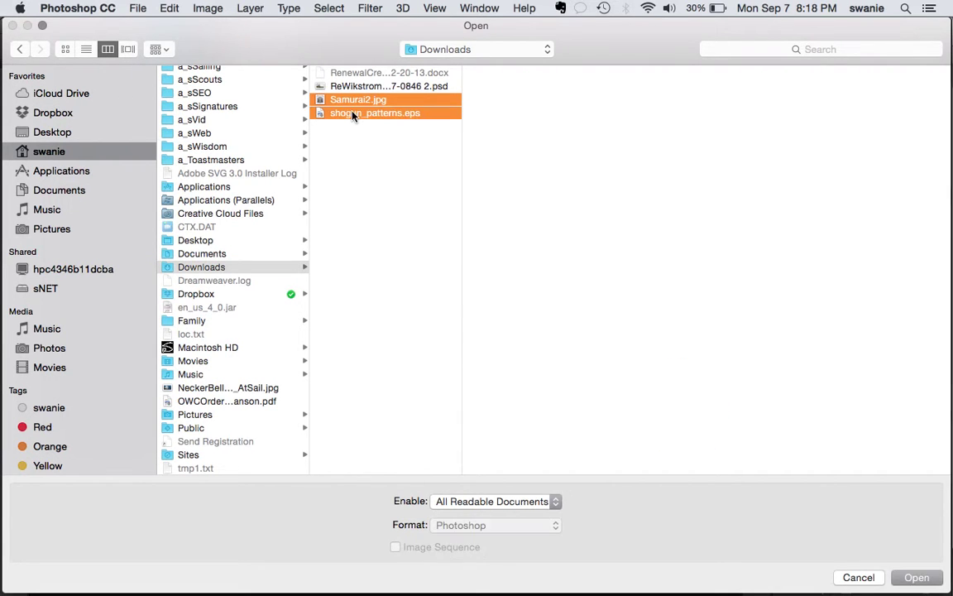
left_click(916, 577)
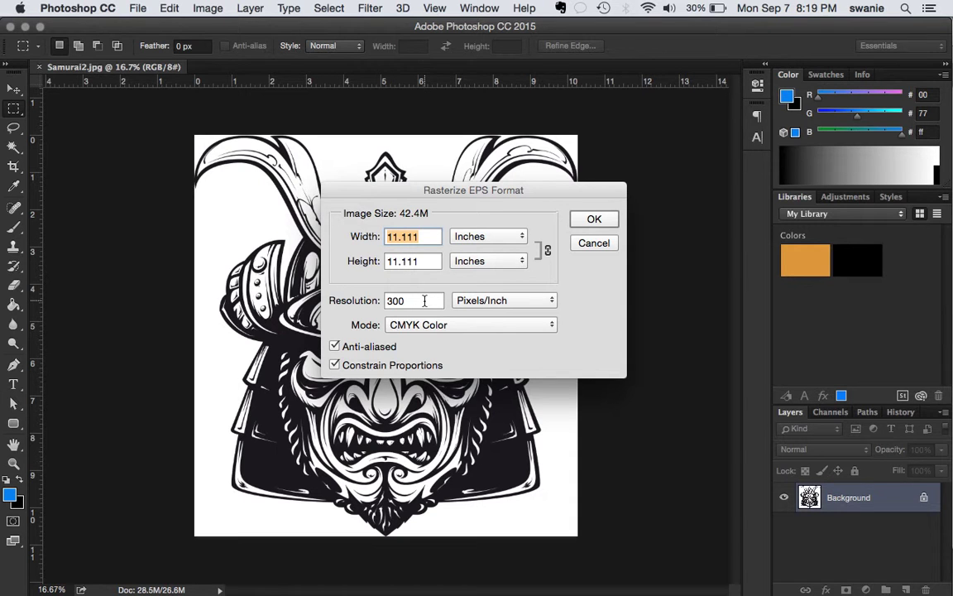
- Rasterize shogun_patterns.eps in RGB Color mode and check both open document tabs
left_click(436, 327)
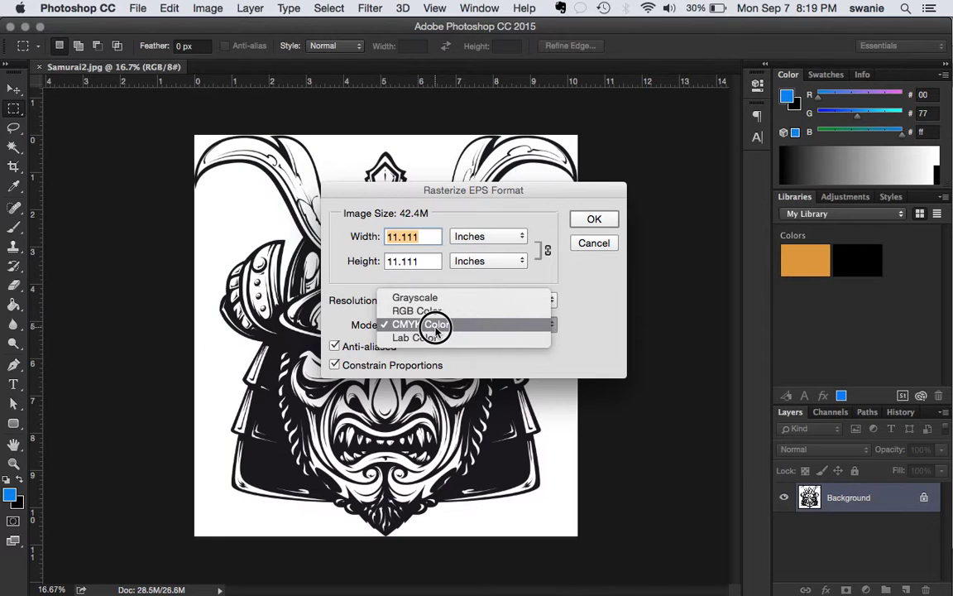
left_click(436, 312)
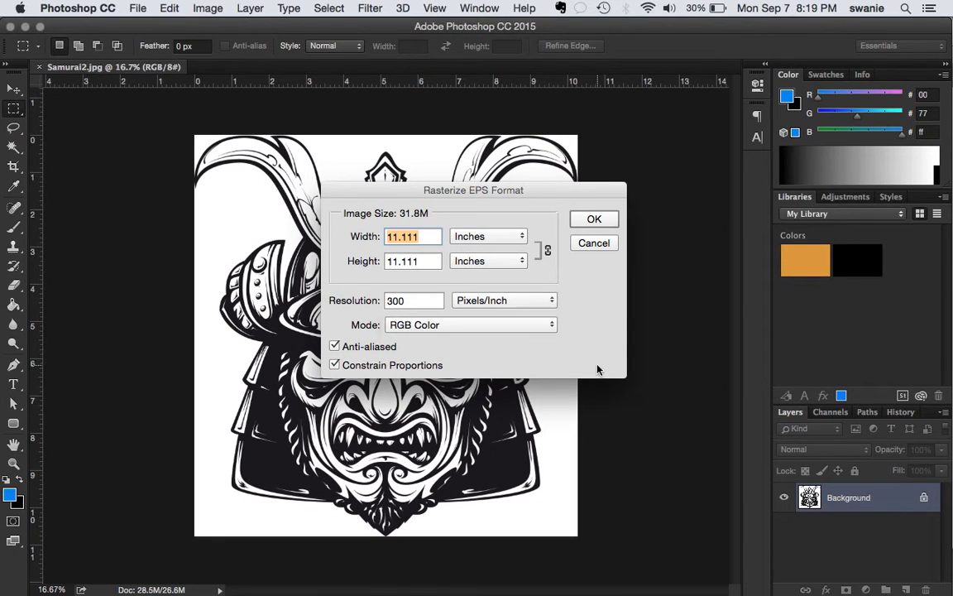
left_click(596, 219)
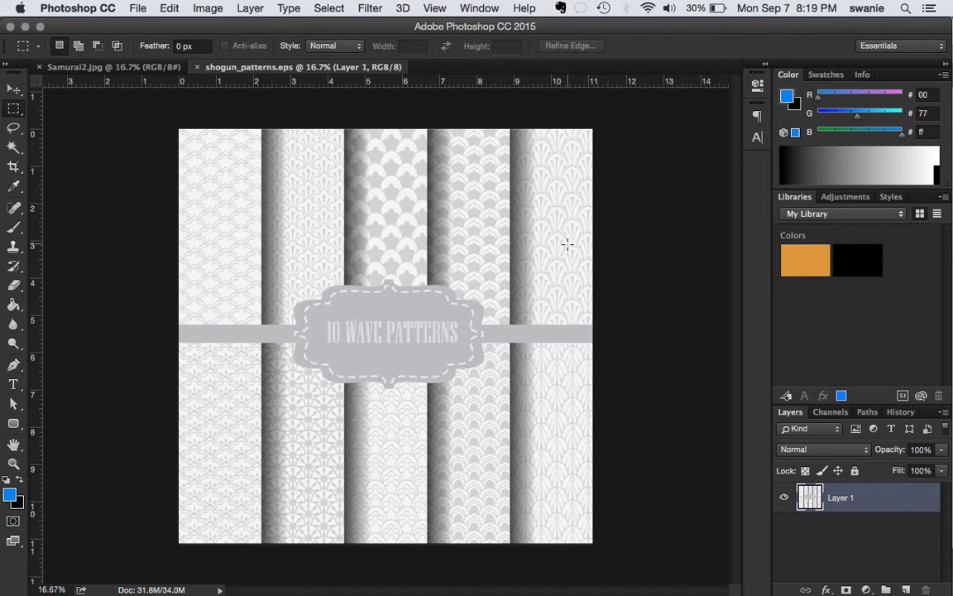
left_click(100, 66)
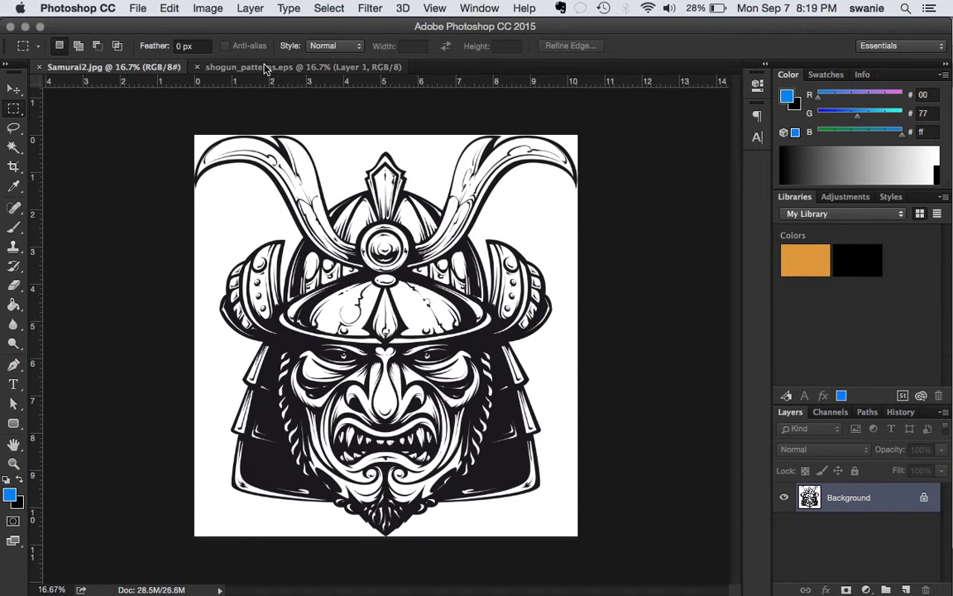
left_click(238, 66)
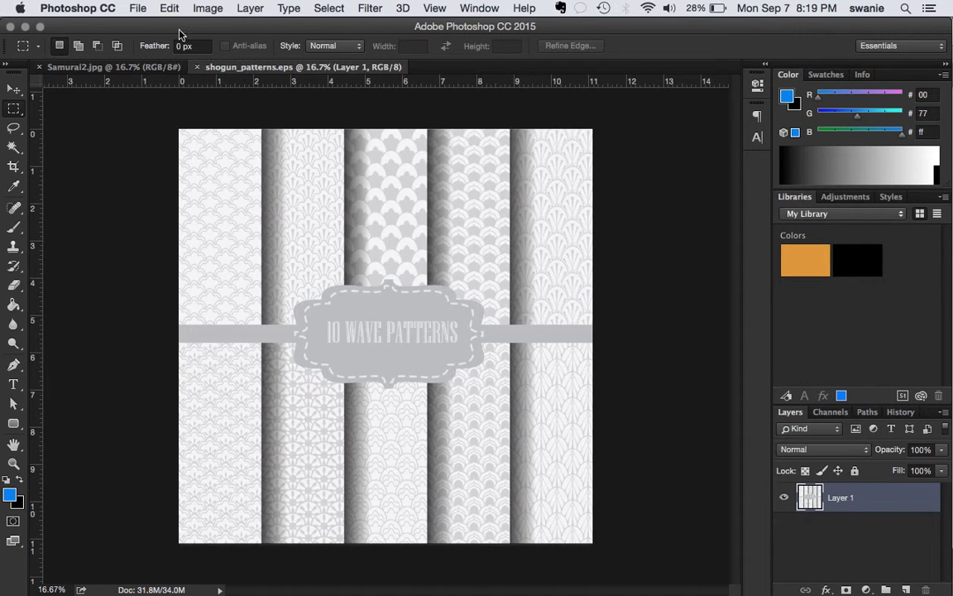
- Create a new document named Practice, 8 × 10 inches at 150 pixels/inch
left_click(135, 10)
left_click(138, 27)
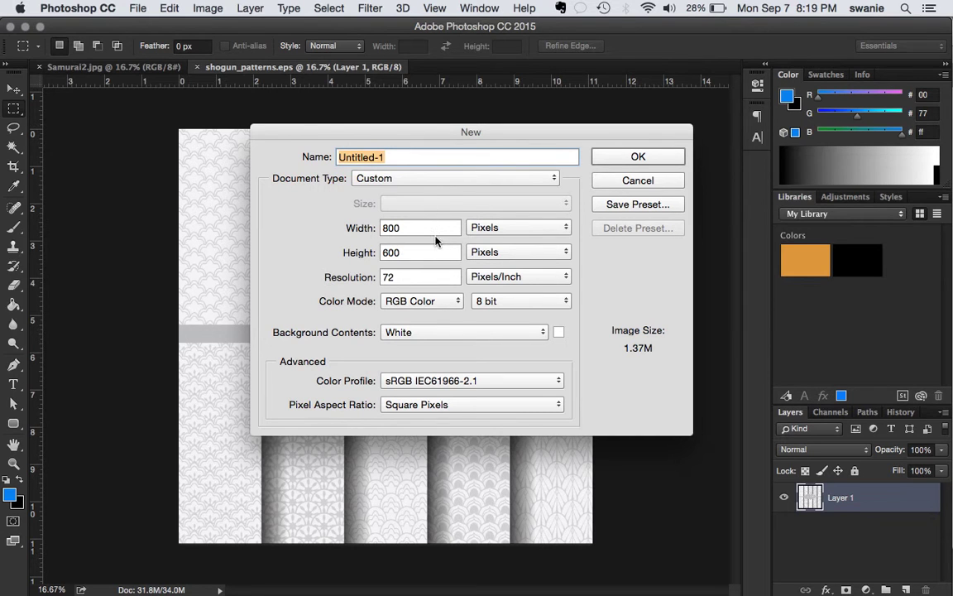
type("Practice")
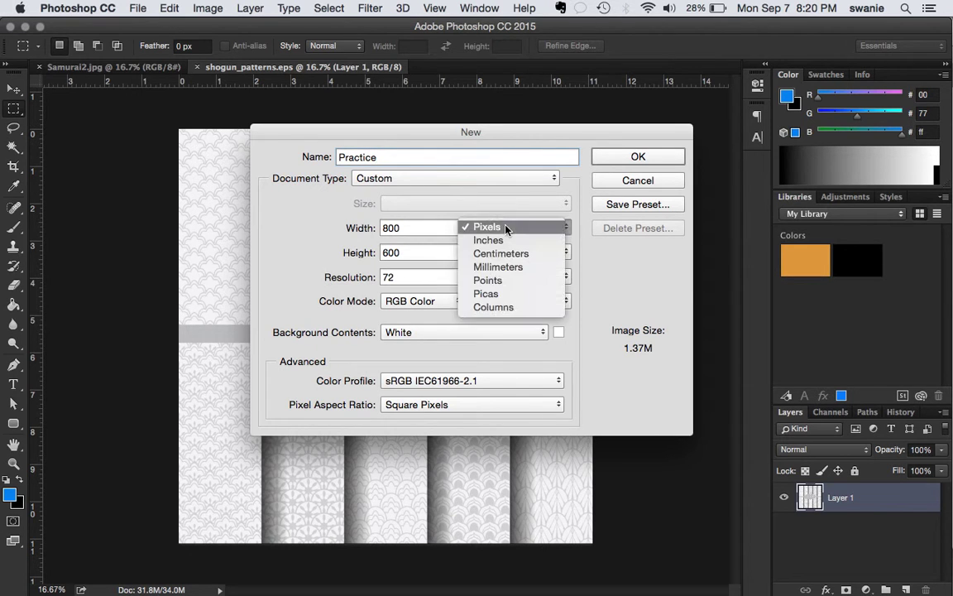
left_click(489, 240)
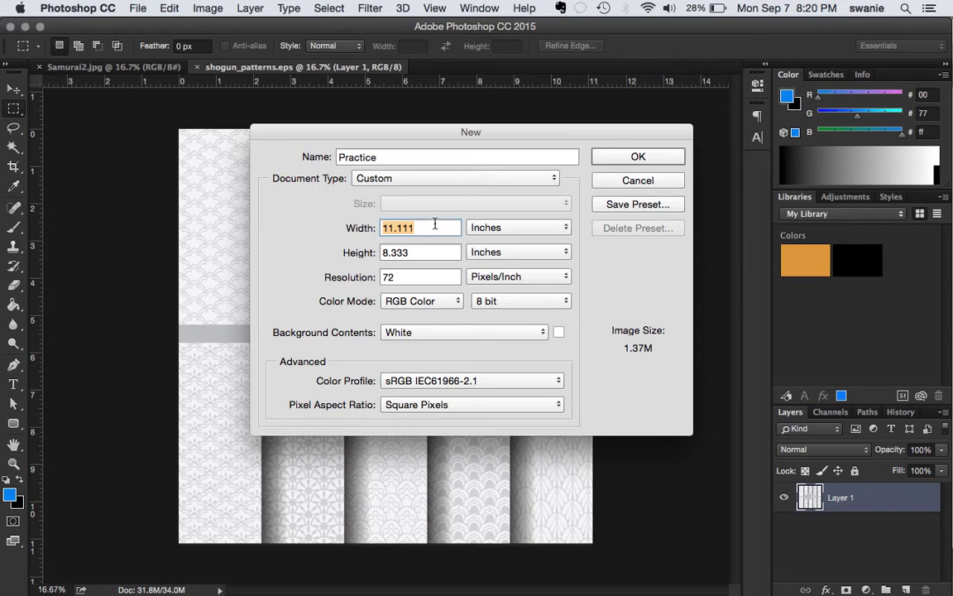
type("8")
key("Tab")
type("1")
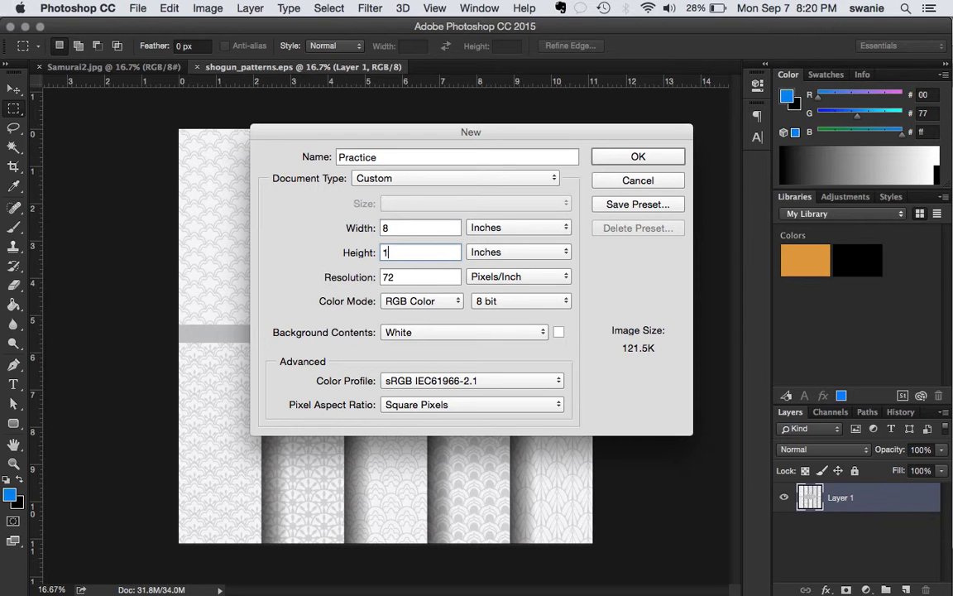
type("0")
key("Tab")
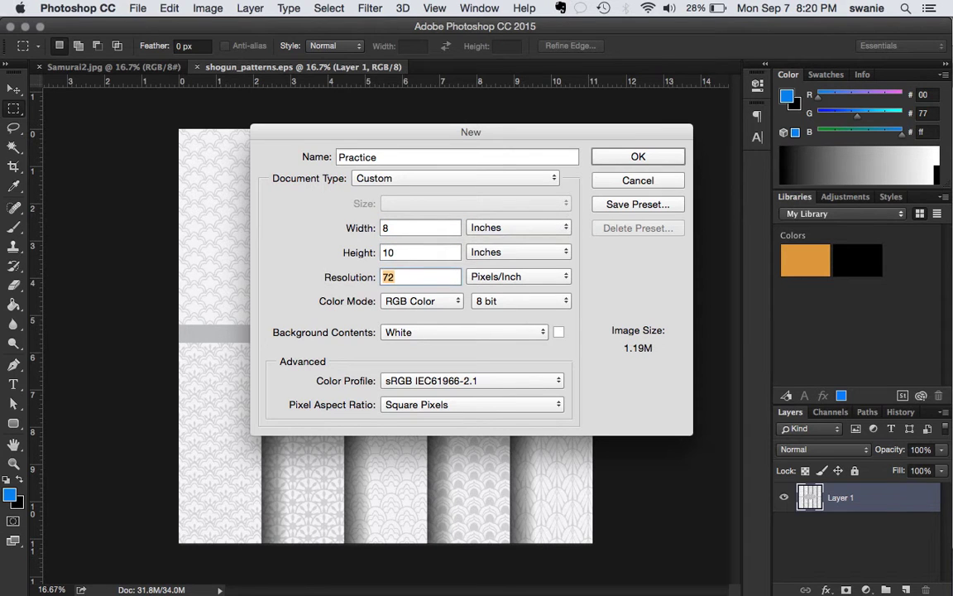
type("150")
left_click(364, 276)
left_click(651, 159)
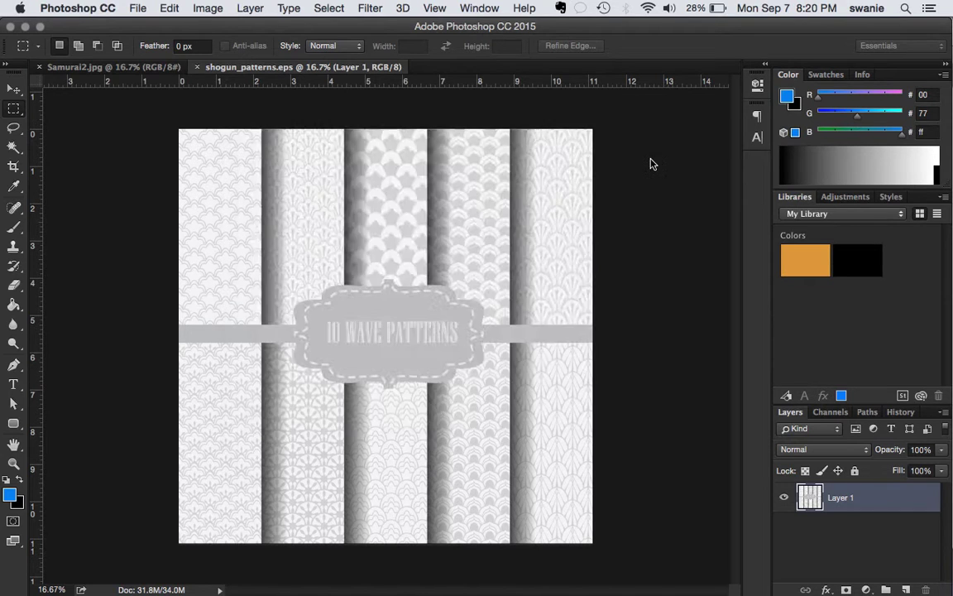
- Tile all three open documents vertically side by side
left_click(265, 68)
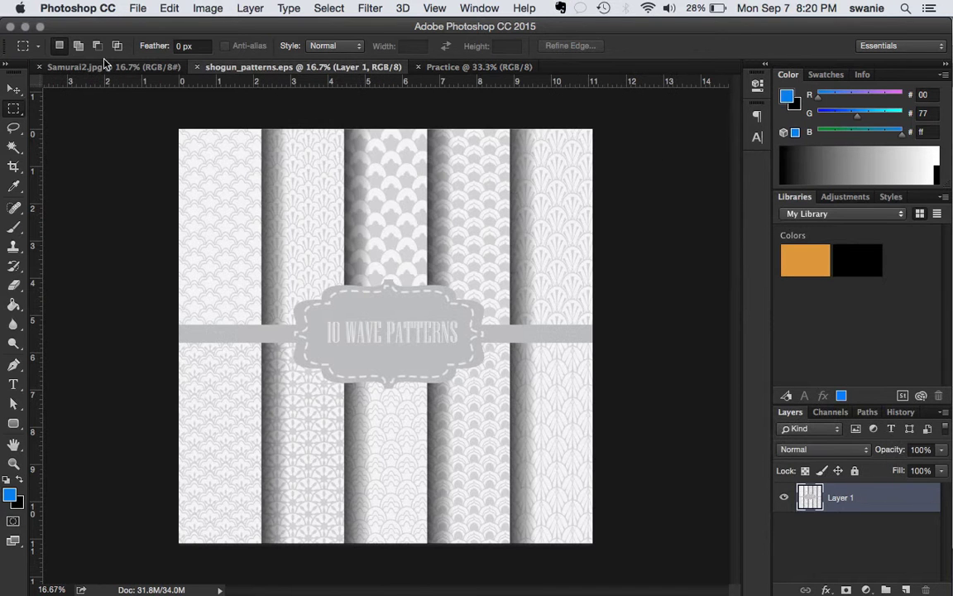
left_click(93, 66)
left_click(273, 69)
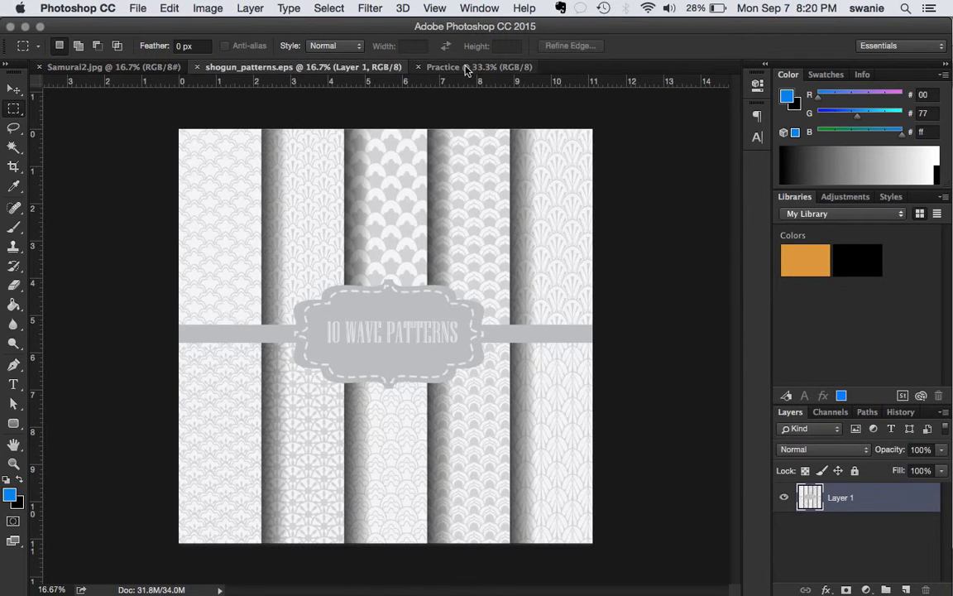
left_click(466, 68)
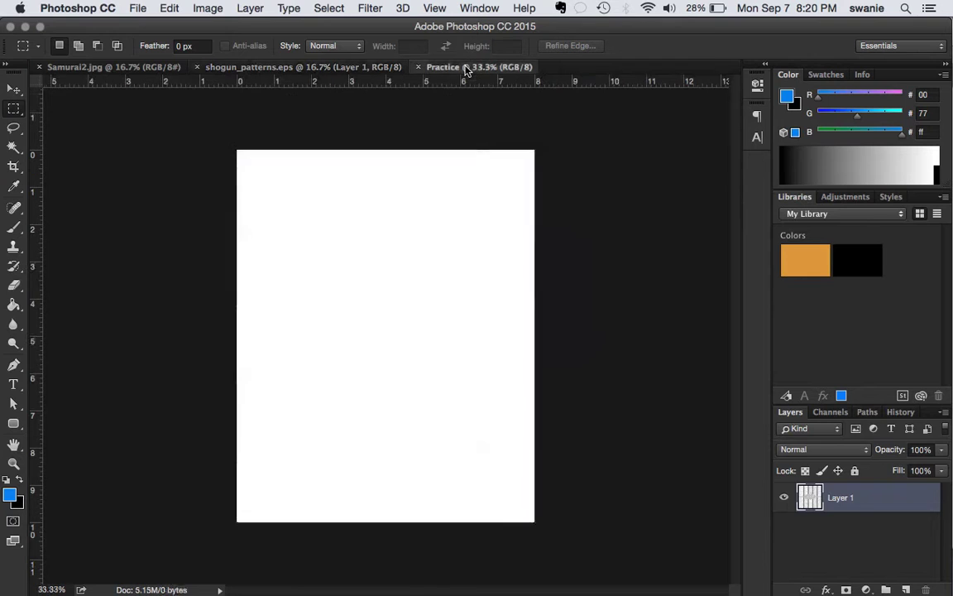
left_click(476, 9)
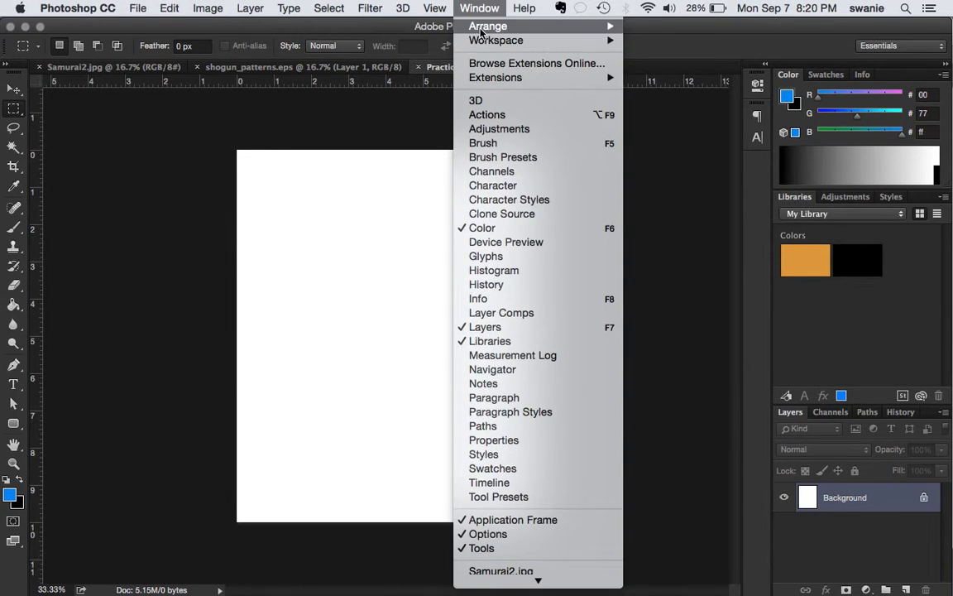
mouse_move(480, 31)
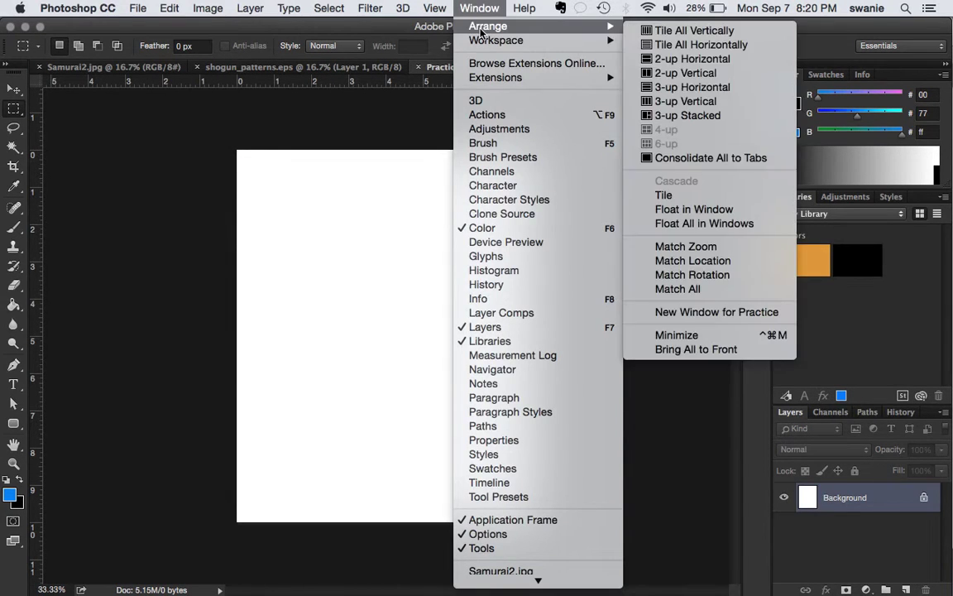
left_click(705, 33)
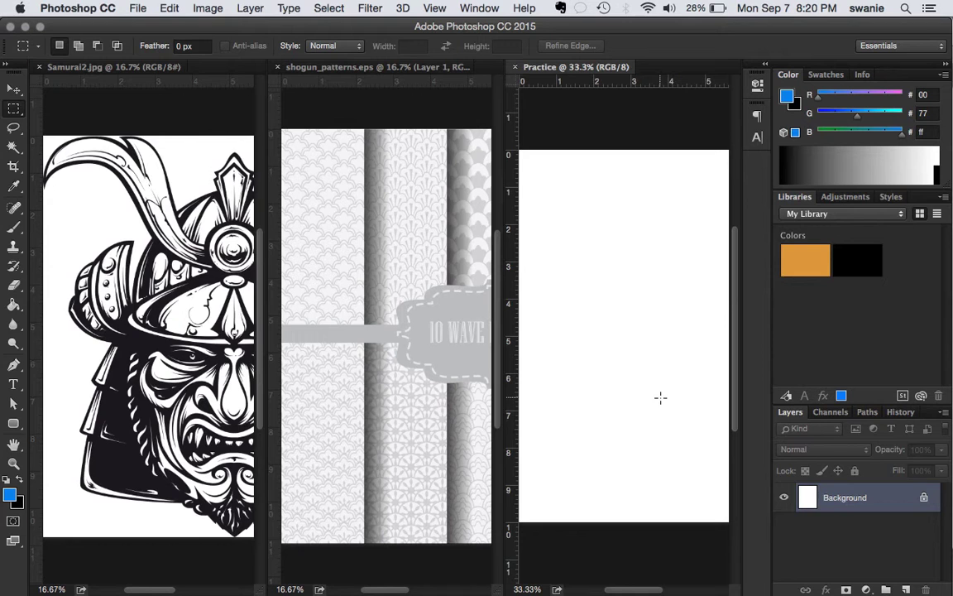
- Select the Move tool and make the samurai document active
left_click(13, 89)
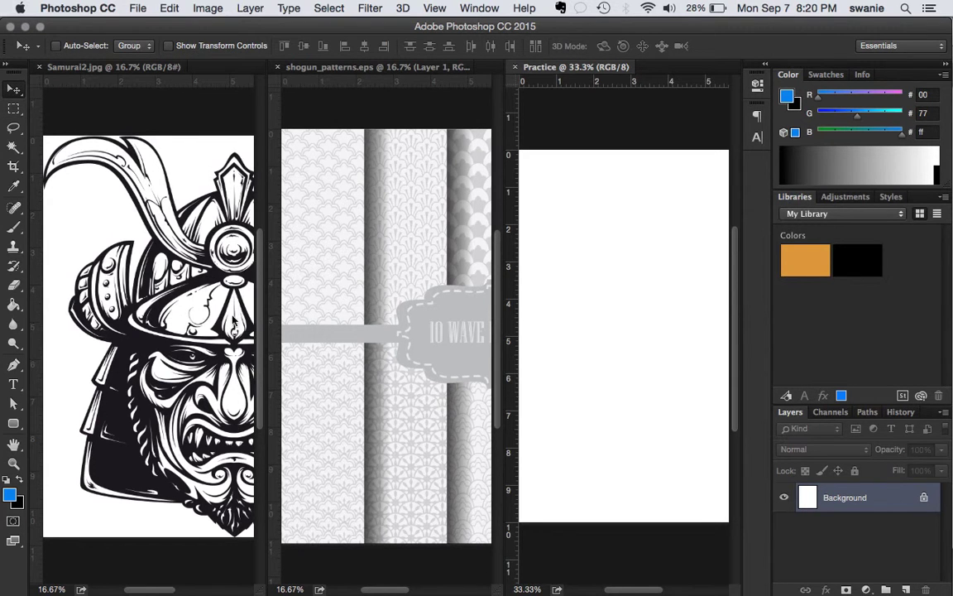
left_click(76, 69)
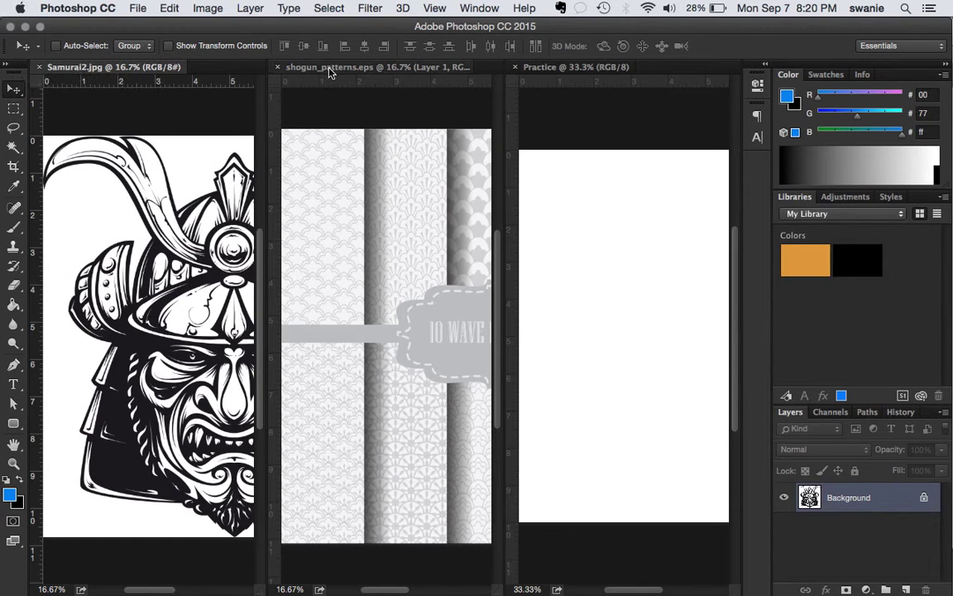
left_click(295, 65)
left_click(552, 69)
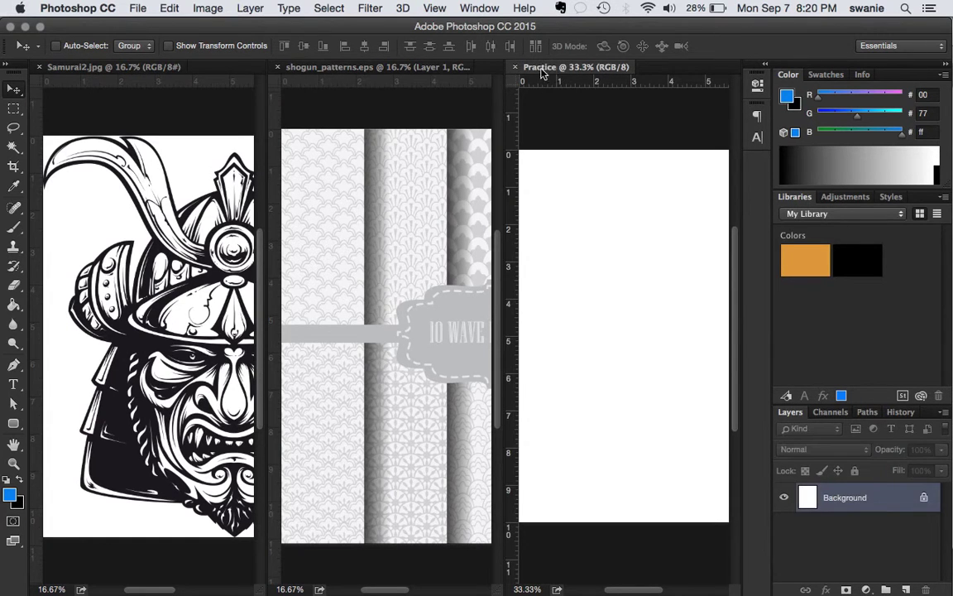
left_click(117, 66)
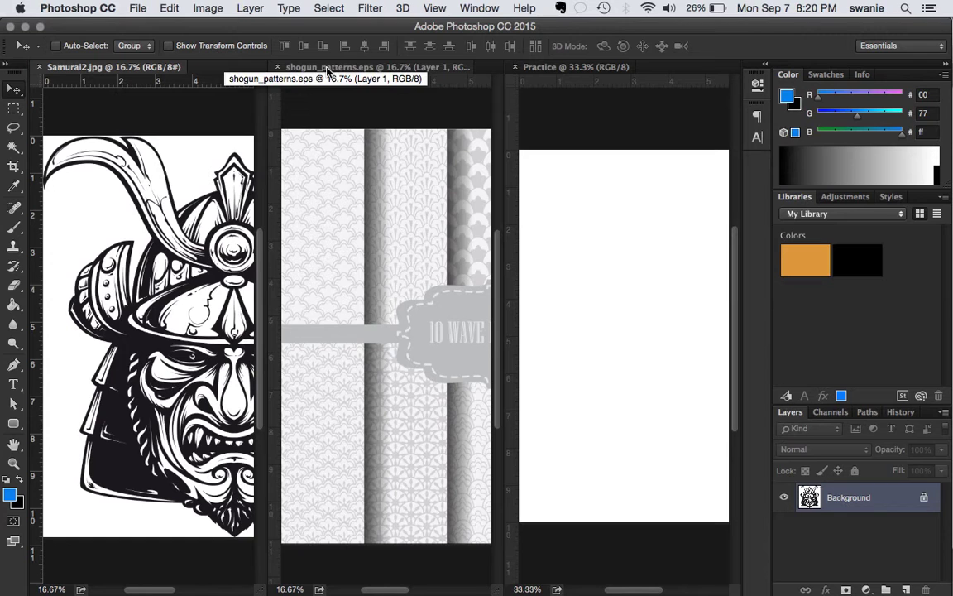
- Convert the samurai image's locked Background into a normal layer named Layer 0
mouse_move(195, 331)
left_mouse_down()
mouse_move(223, 275)
mouse_move(182, 295)
mouse_move(199, 326)
left_mouse_up()
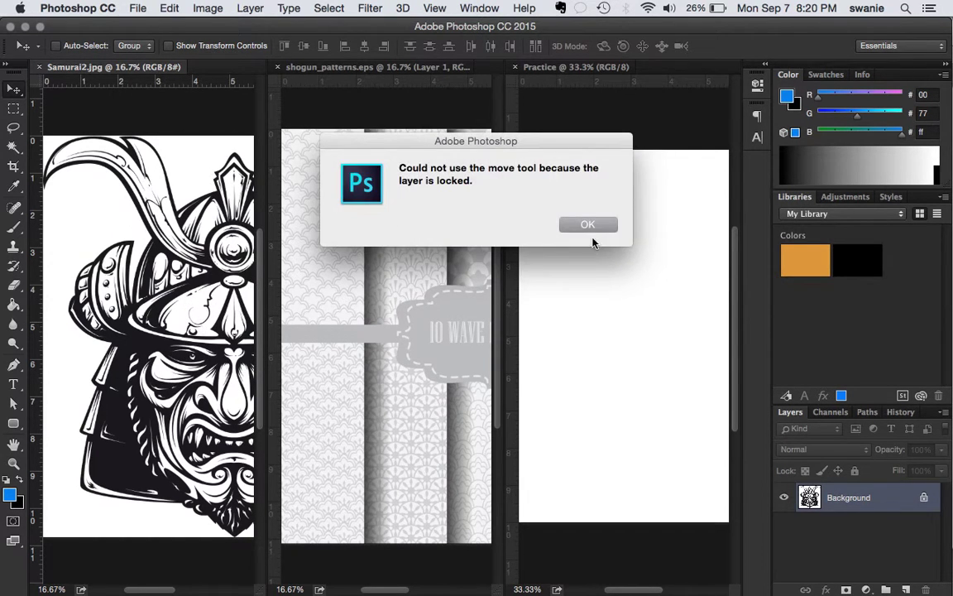
left_click(587, 222)
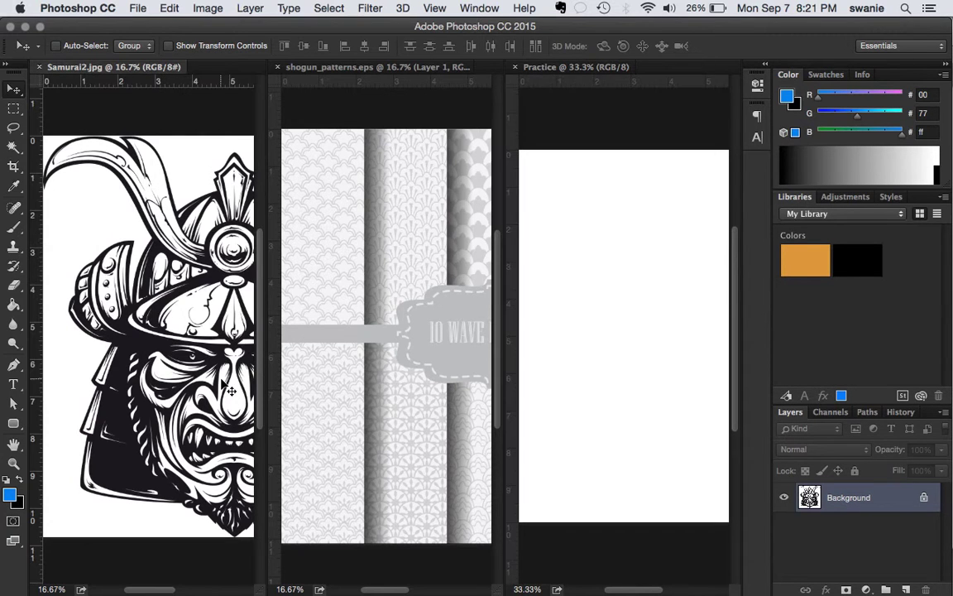
left_click(874, 503)
double_click(874, 503)
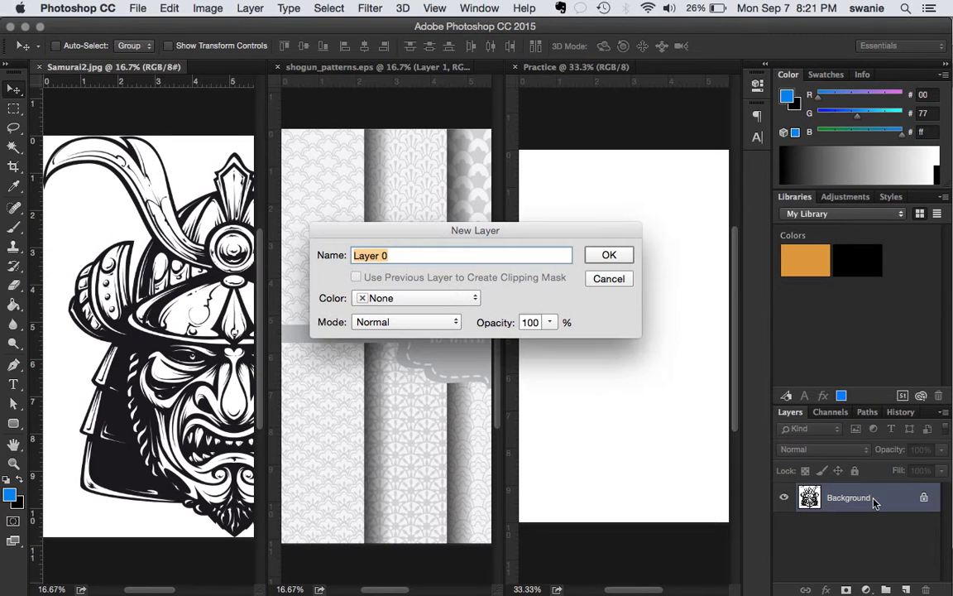
left_click(613, 263)
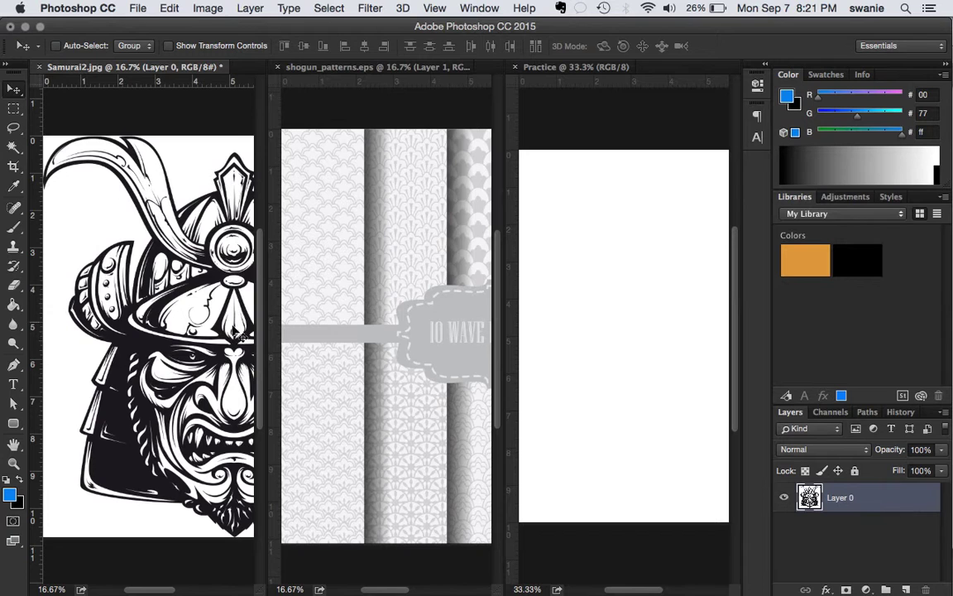
- Drag the samurai art into the Practice document as a new layer
left_click(190, 303)
left_click_drag(190, 306, 634, 365)
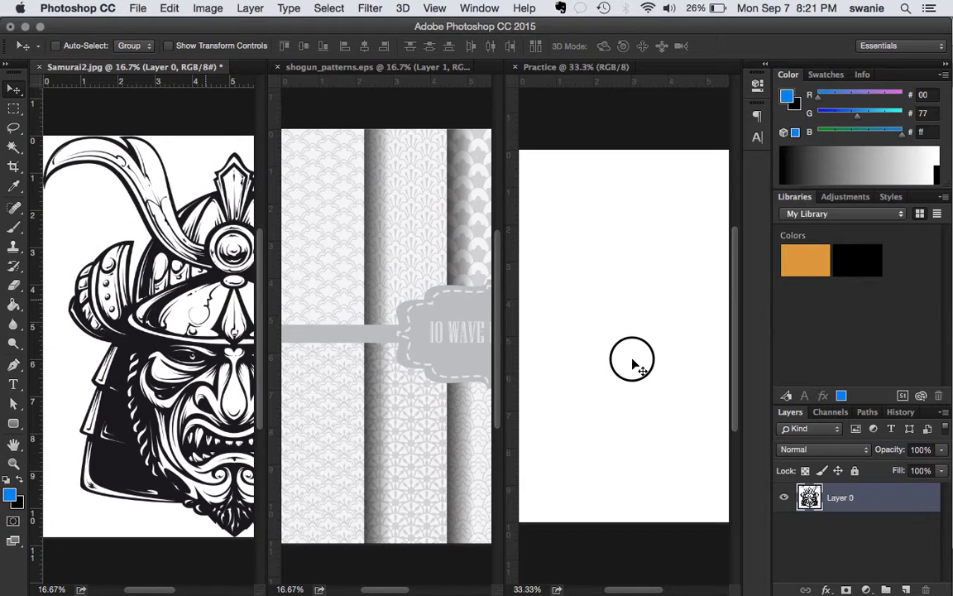
left_click_drag(633, 365, 632, 342)
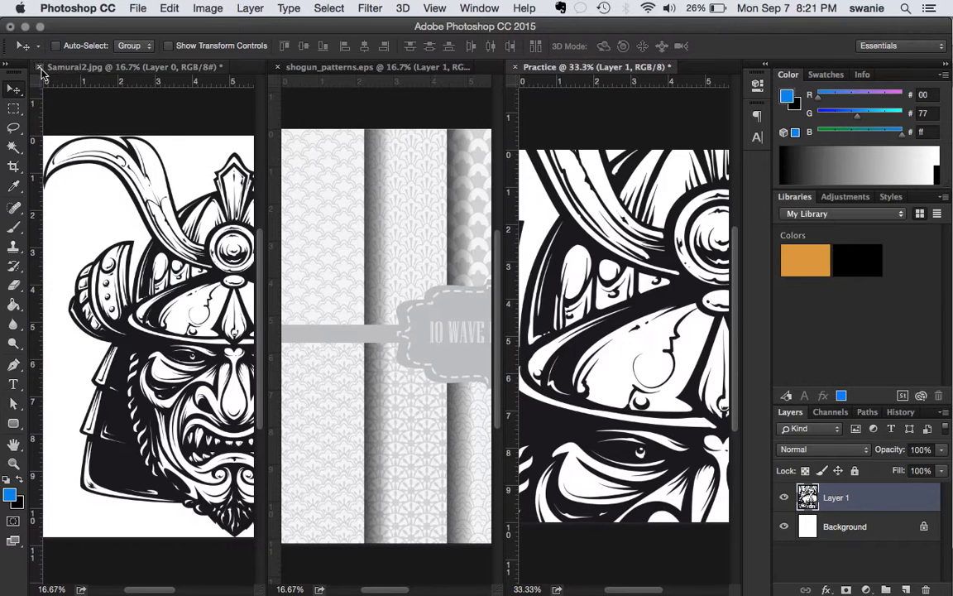
- Close Samurai2.jpg without saving and zoom out on the Practice document
left_click(39, 67)
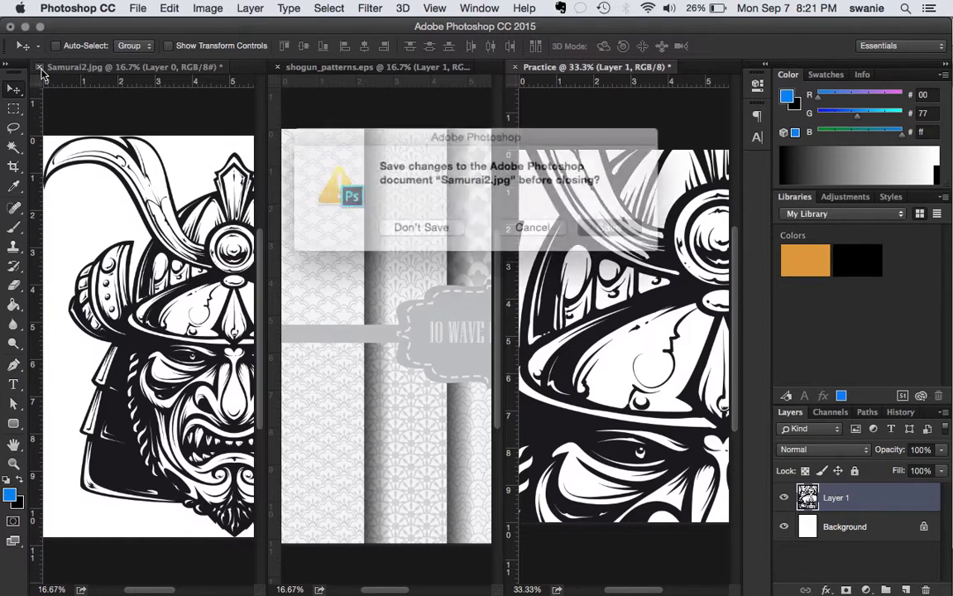
left_click(447, 226)
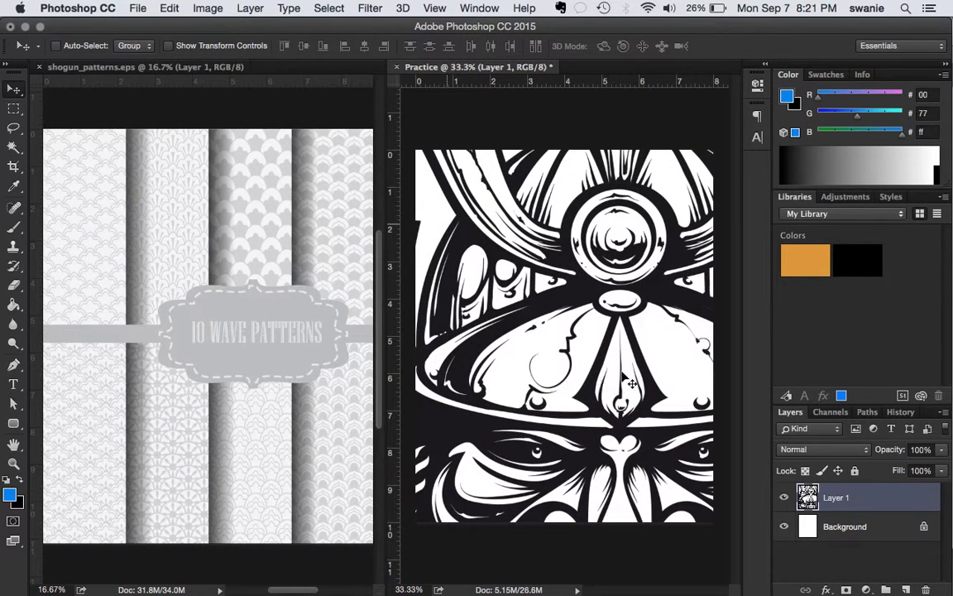
key("super+minus")
key("super+minus")
key("super+minus")
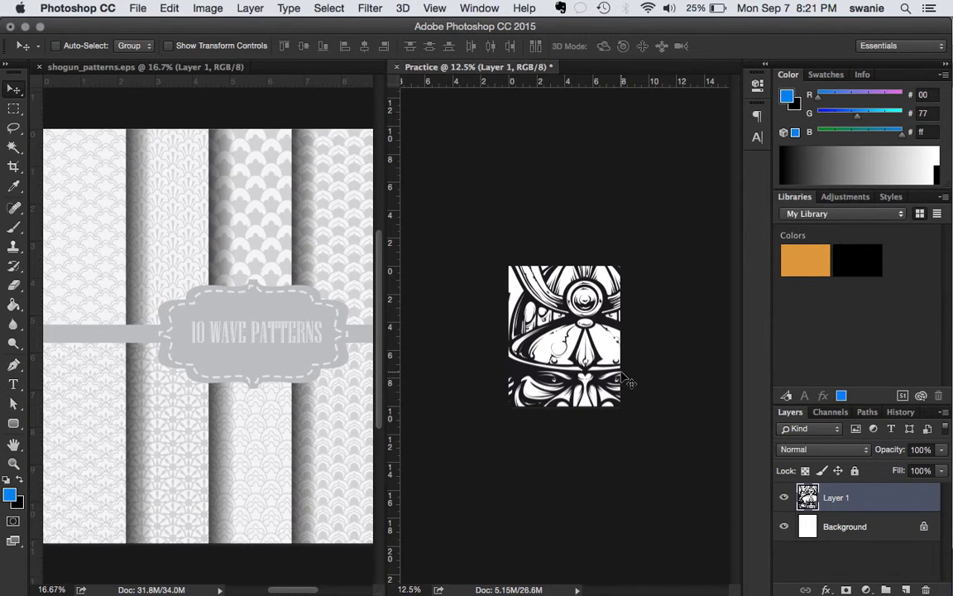
key("super+t")
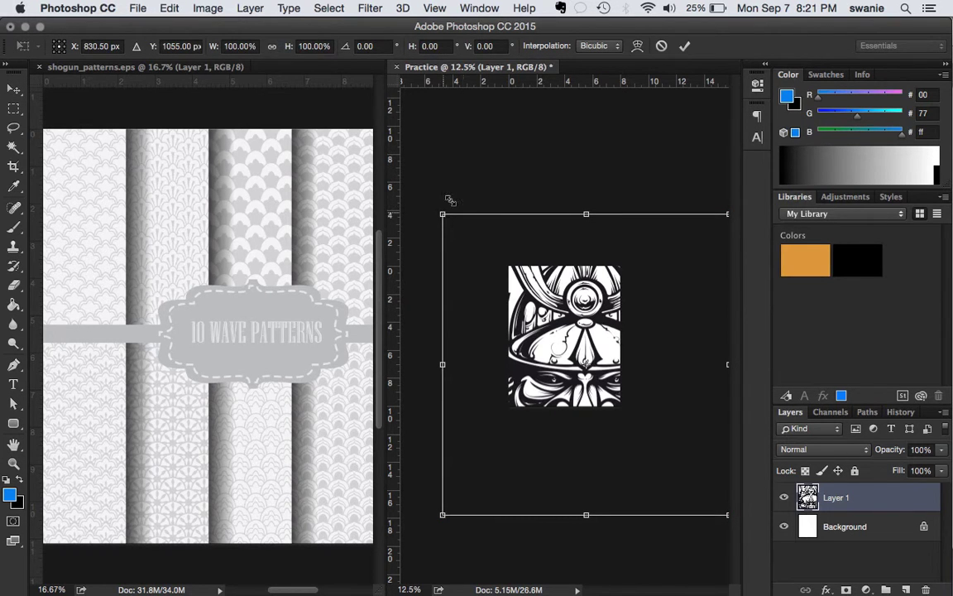
key("Escape")
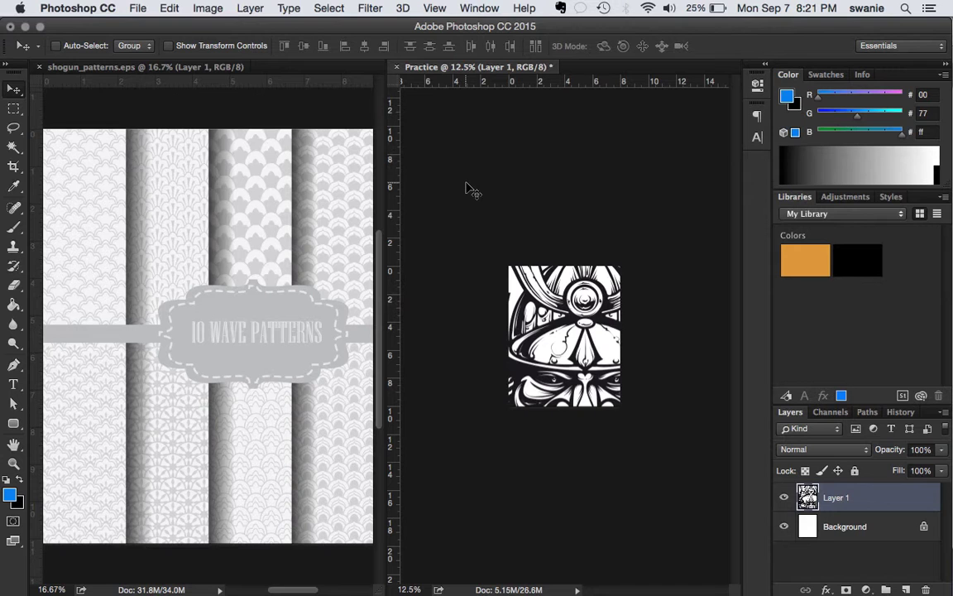
- Scale the samurai layer down to about 32.87% and center it on the canvas
left_click(157, 8)
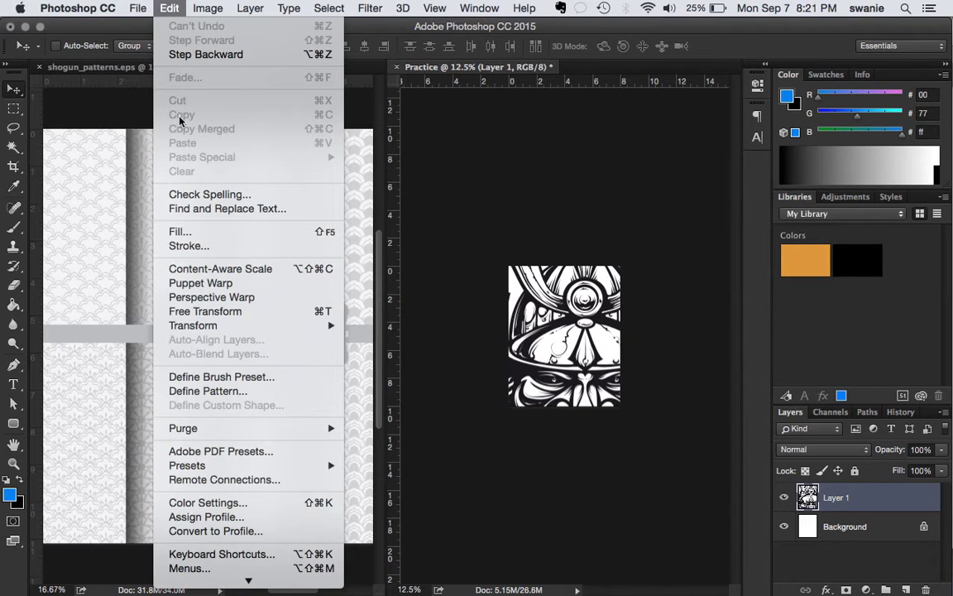
mouse_move(199, 325)
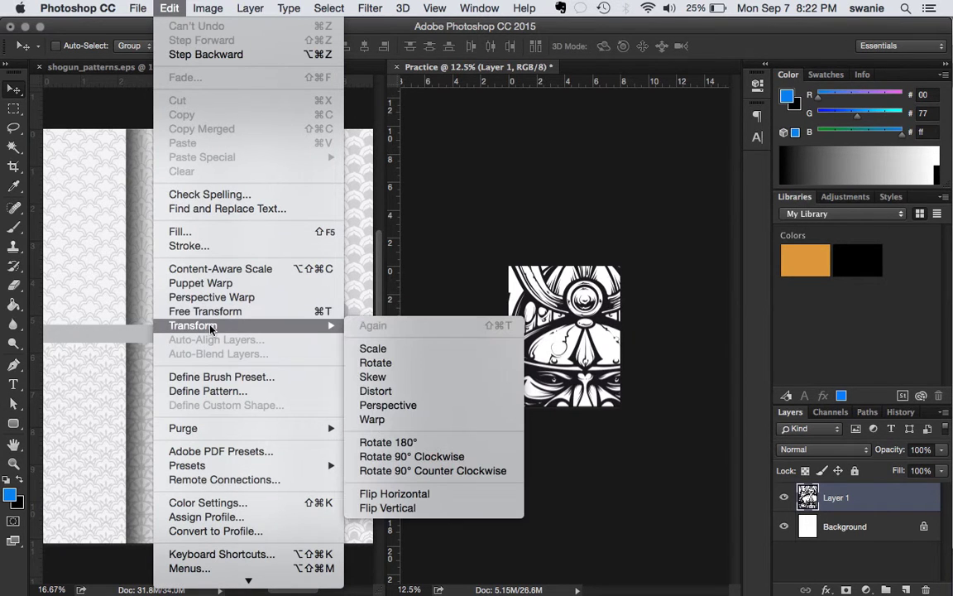
left_click(388, 354)
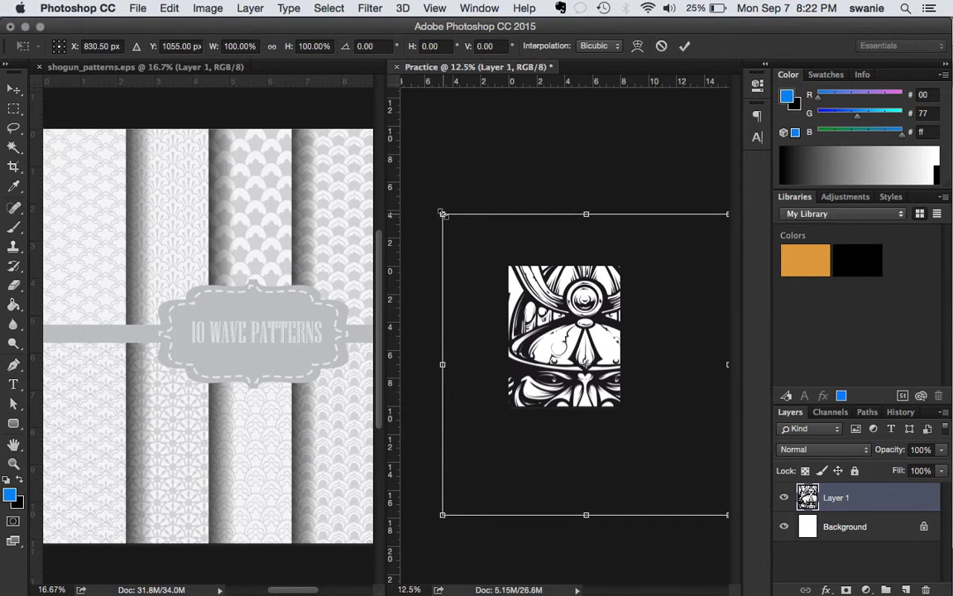
left_click_drag(443, 214, 519, 293)
left_click_drag(575, 354, 592, 362)
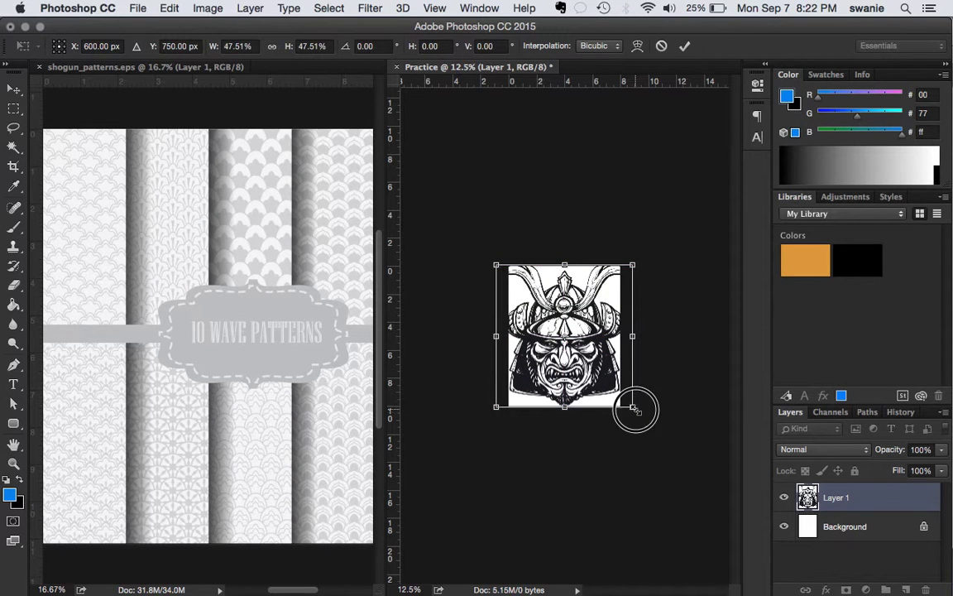
left_click_drag(634, 409, 623, 399)
left_click_drag(497, 267, 514, 284)
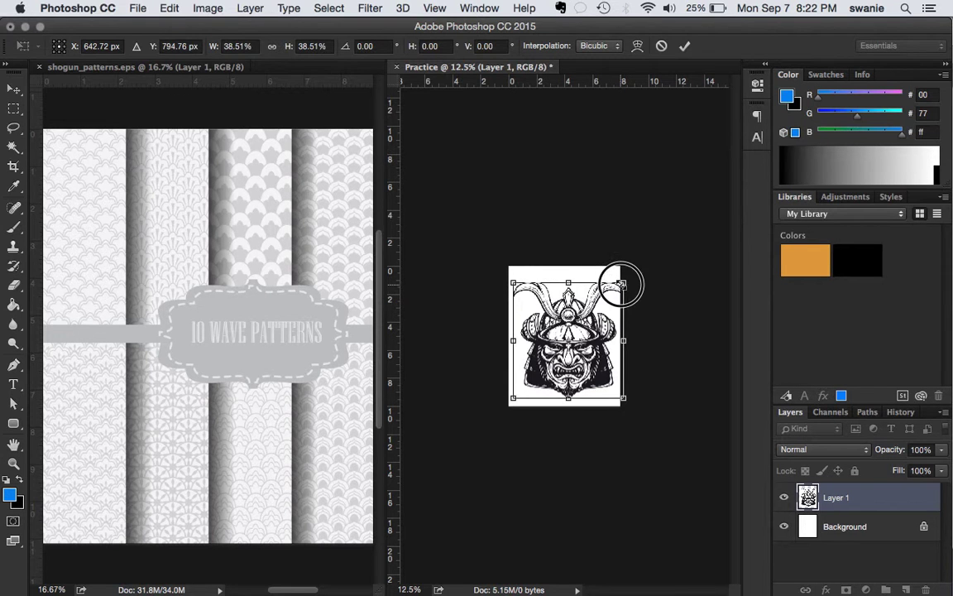
left_click_drag(620, 285, 606, 287)
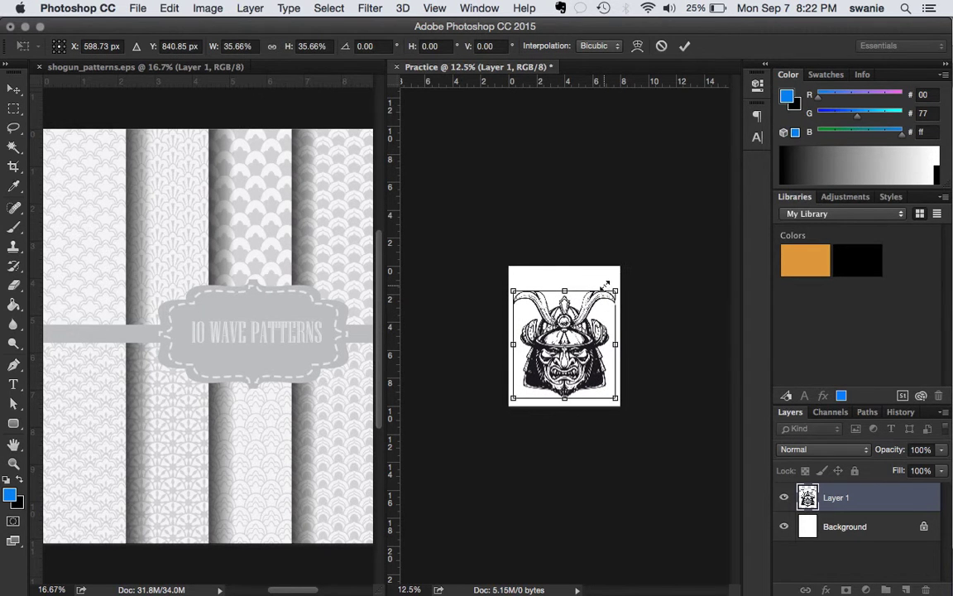
left_click_drag(617, 398, 610, 393)
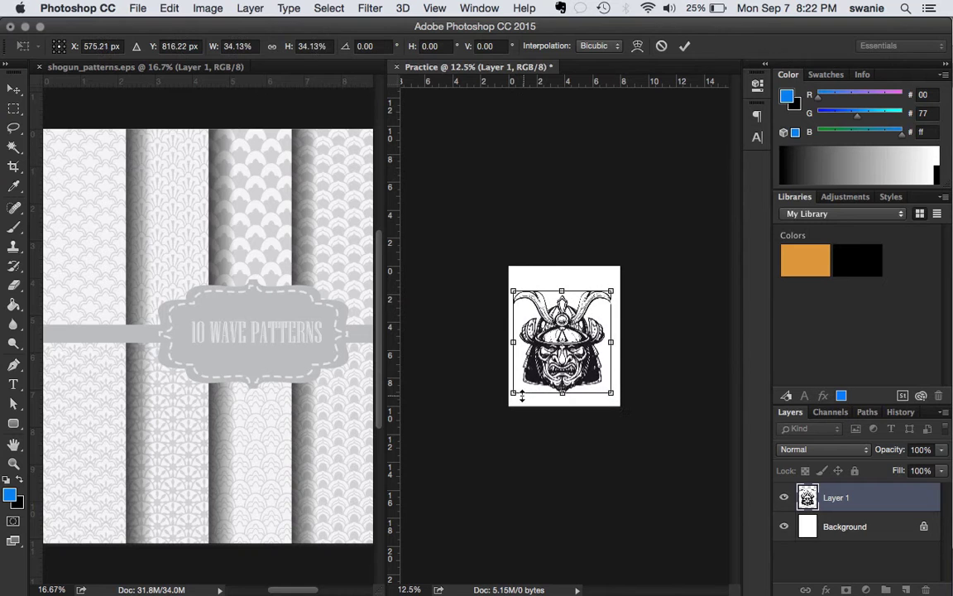
left_click_drag(514, 393, 518, 389)
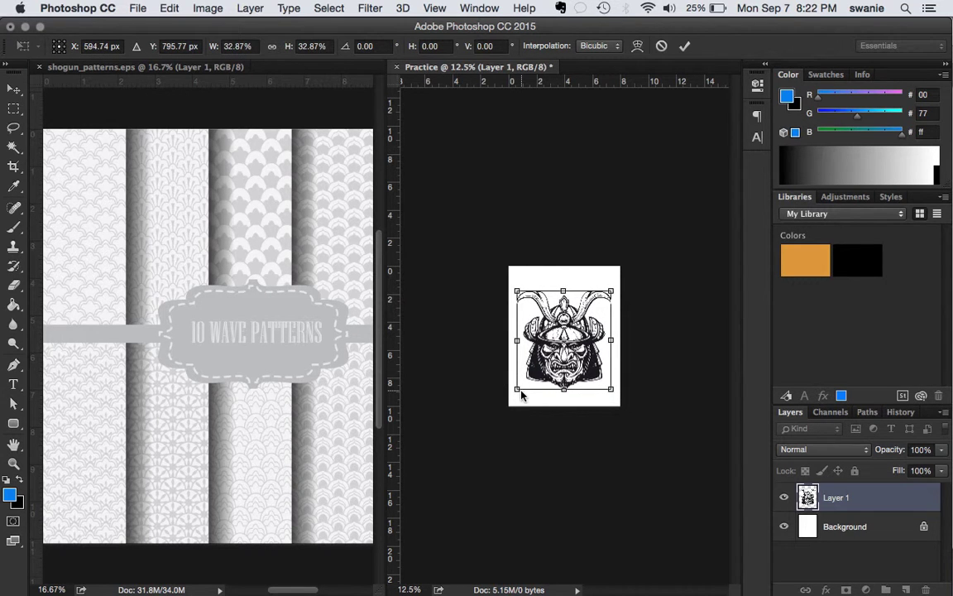
key("Return")
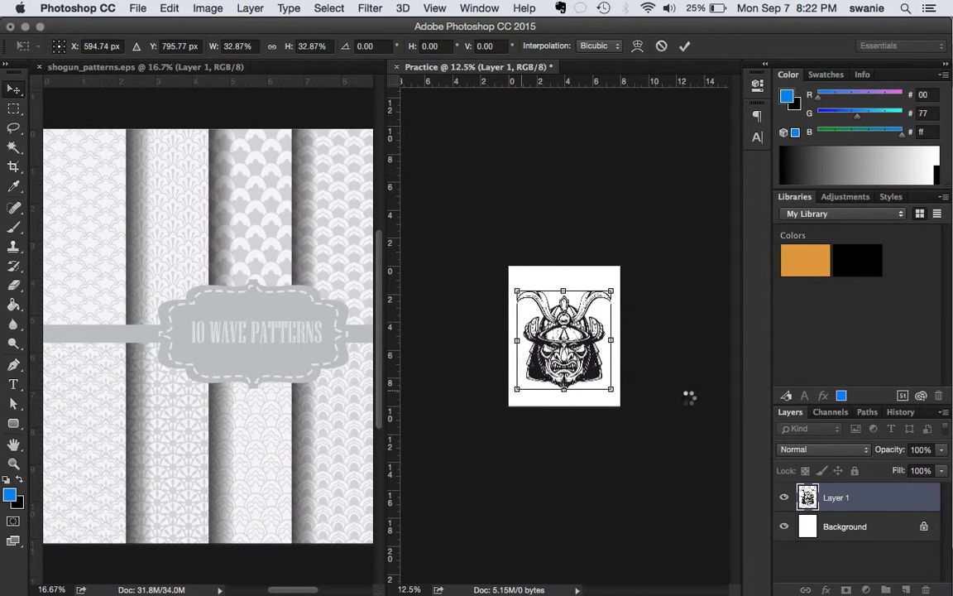
- Zoom in, pick the Magic Wand, and hide the Background layer to show transparency
key("super+plus")
key("super+plus")
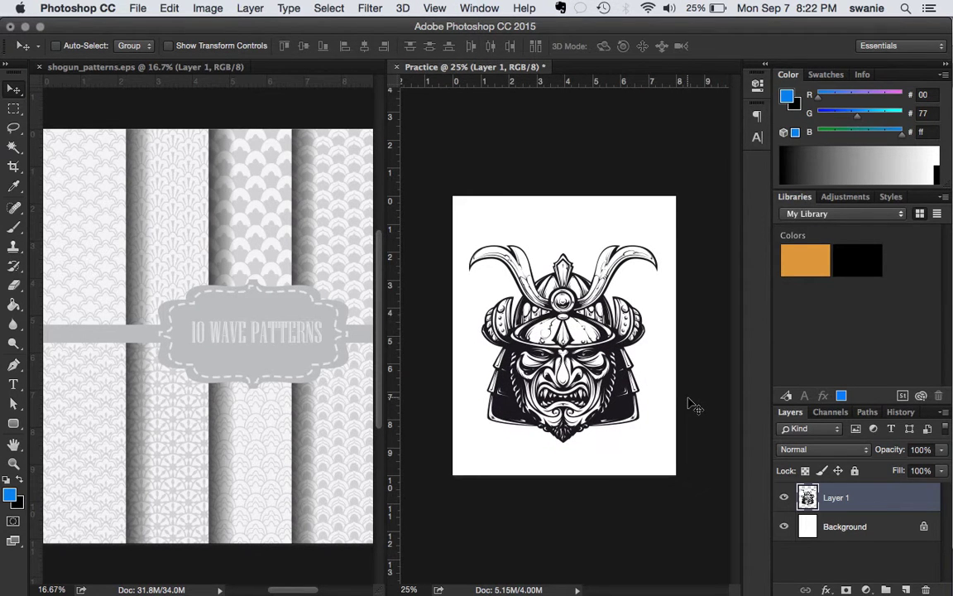
left_click(14, 149)
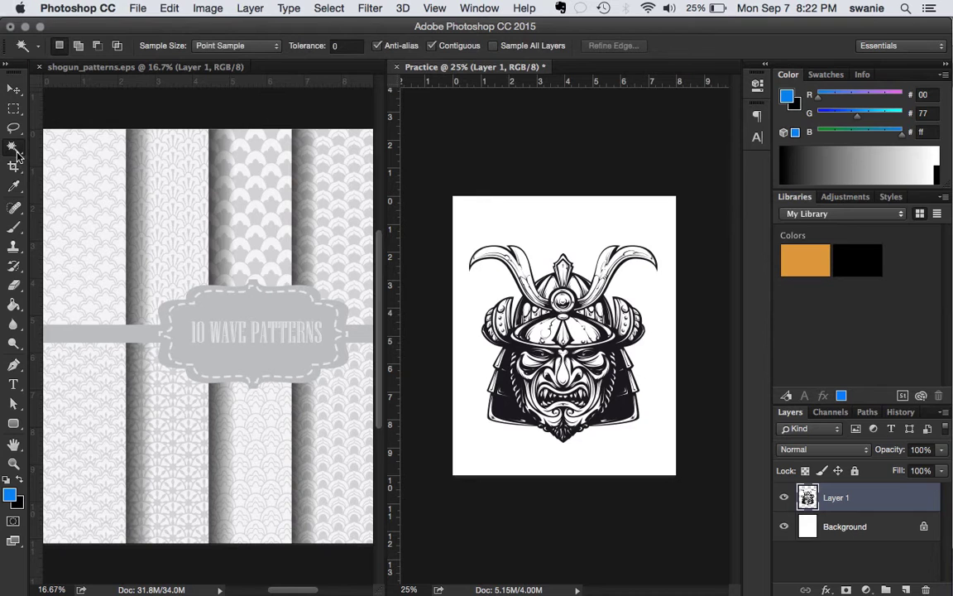
left_click(785, 527)
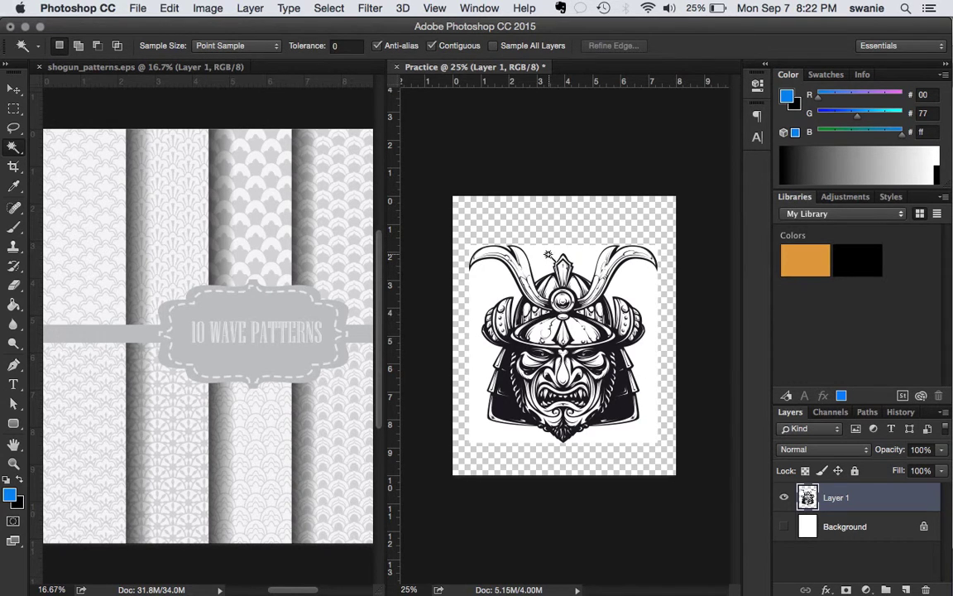
- Select the white areas around the samurai, delete them, and deselect
left_click(492, 232)
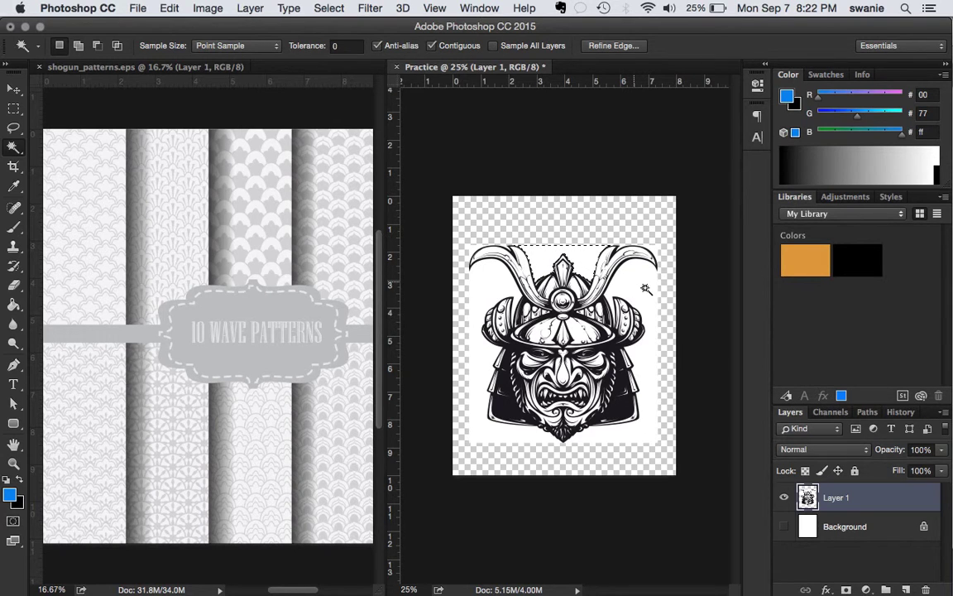
left_click(645, 288, "shift")
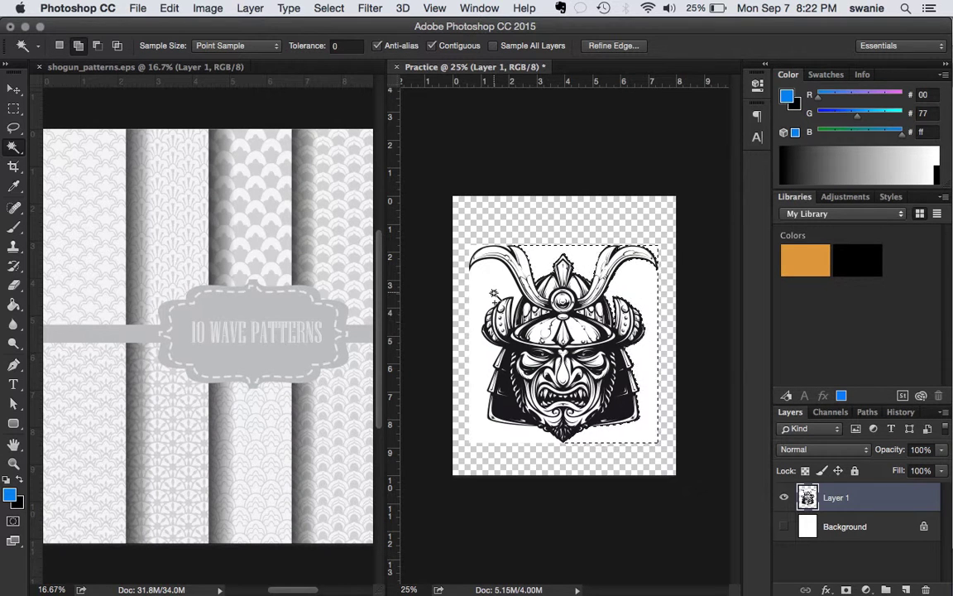
left_click(475, 257, "shift")
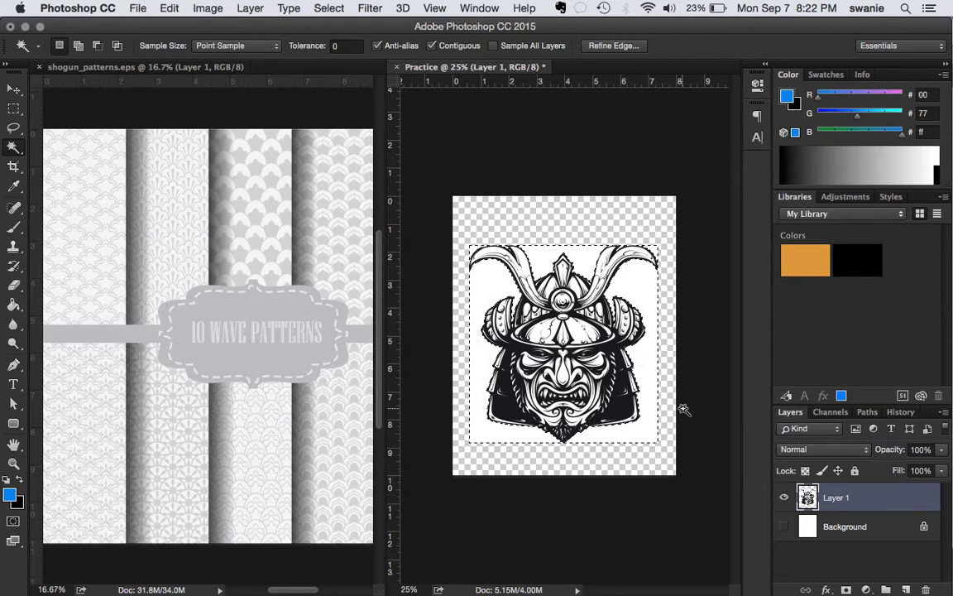
key("Delete")
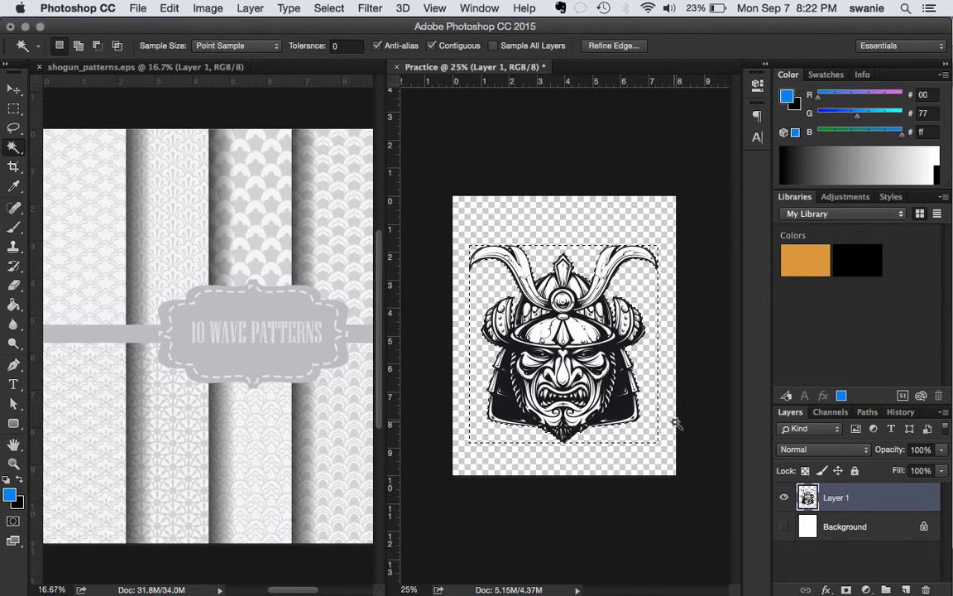
key("super+d")
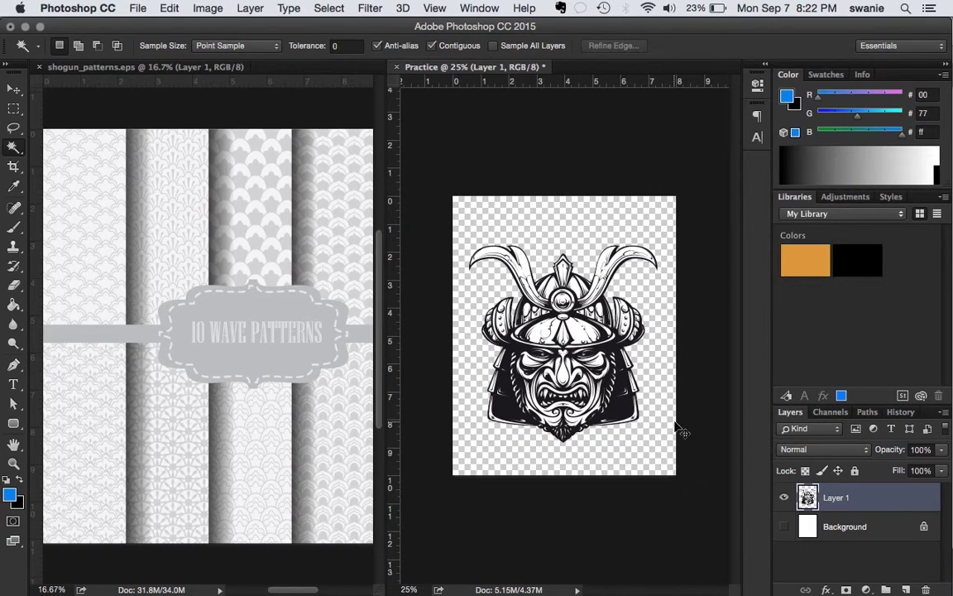
key("super+equal")
key("super+equal")
key("super+equal")
key("super+equal")
key("super+equal")
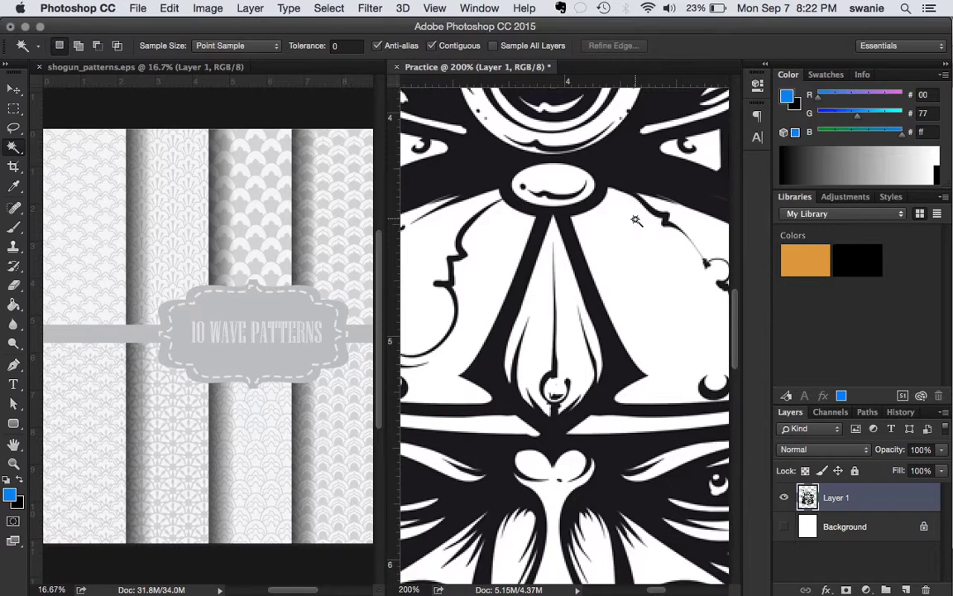
scroll(635, 217, "up", 8)
scroll(635, 217, "right", 3)
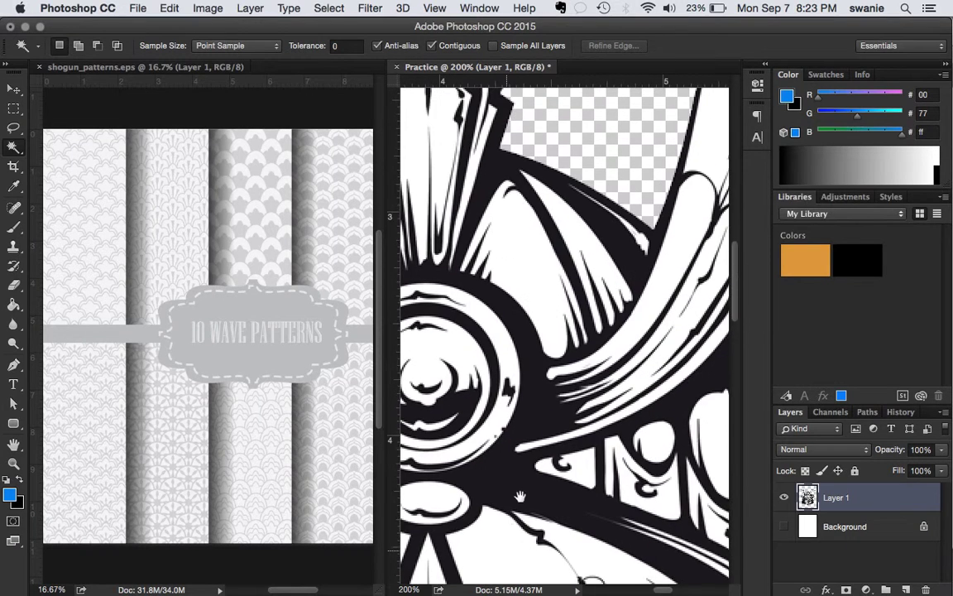
scroll(646, 213, "up", 10)
scroll(646, 213, "right", 4)
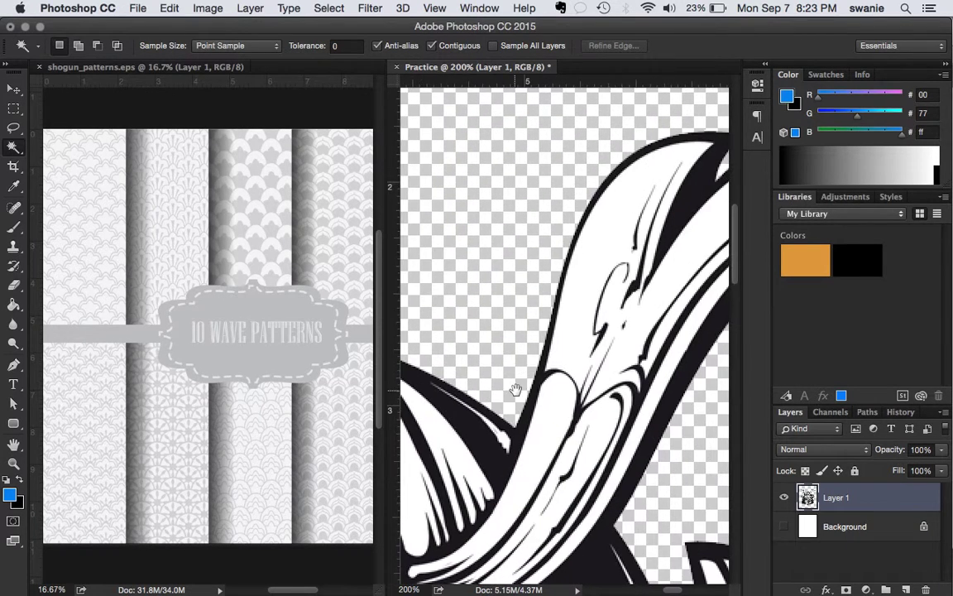
scroll(710, 261, "right", 10)
scroll(709, 261, "up", 2)
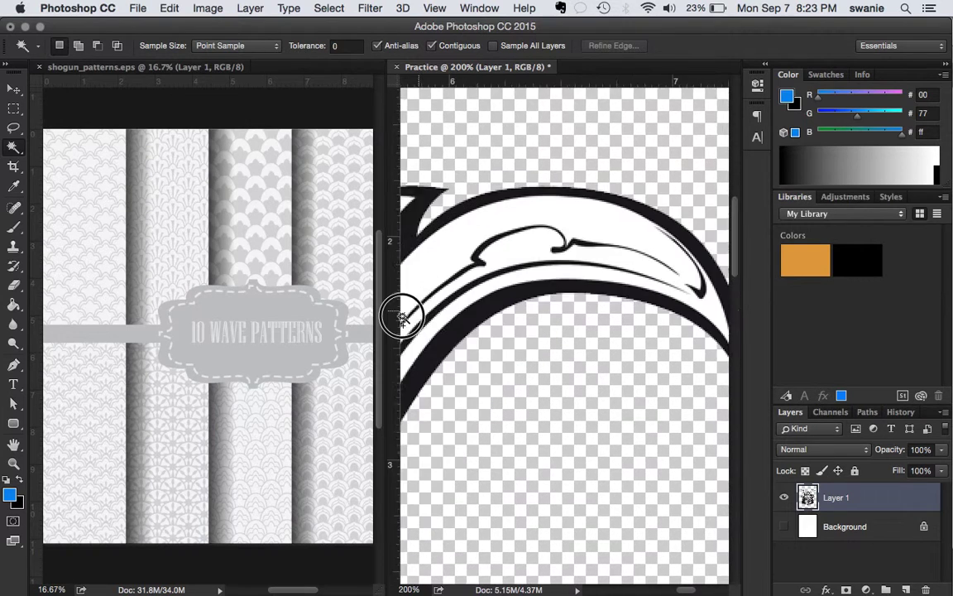
left_click_drag(419, 252, 561, 89)
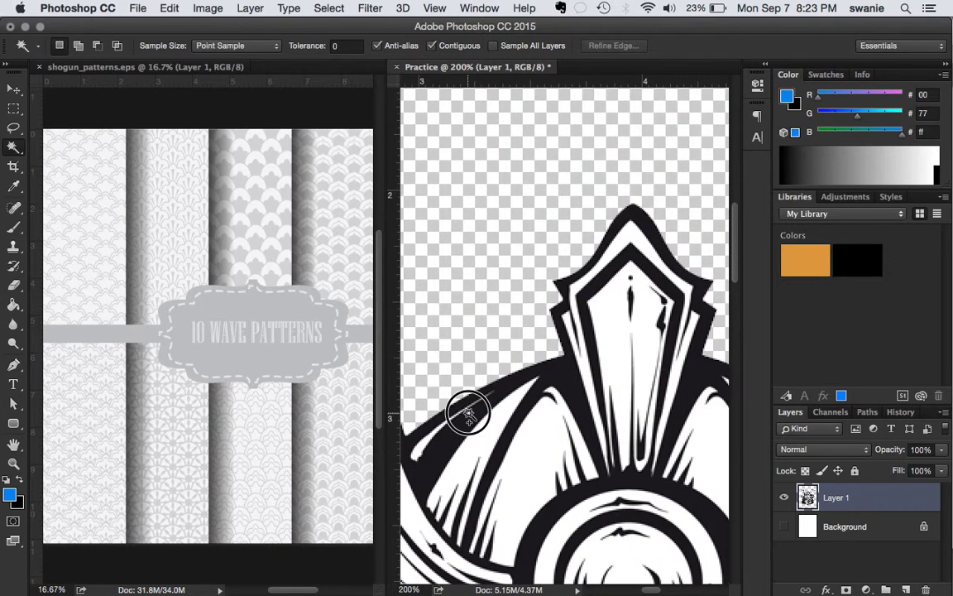
scroll(646, 315, "down", 7)
scroll(647, 315, "left", 5)
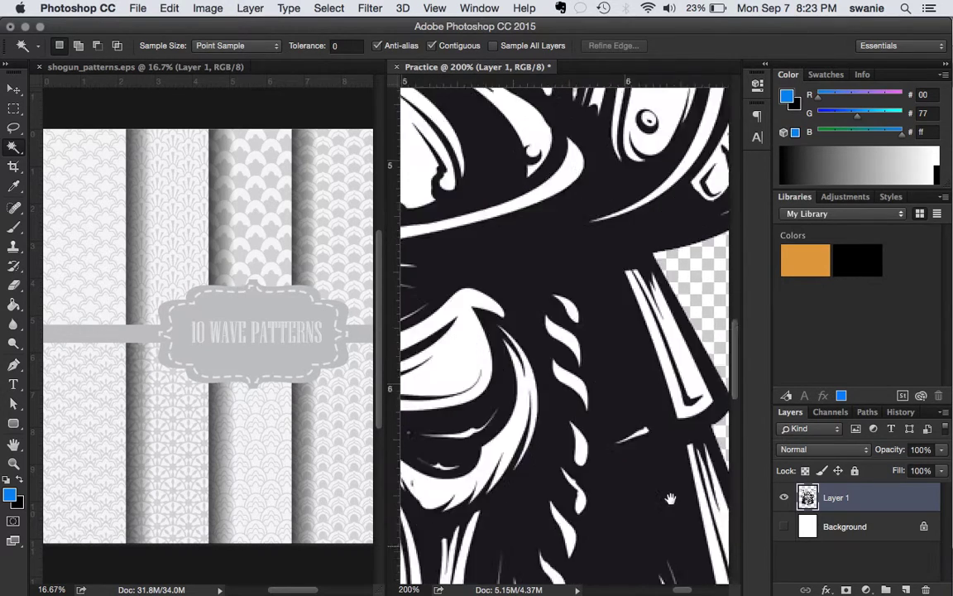
scroll(671, 499, "left", 10)
scroll(670, 499, "up", 3)
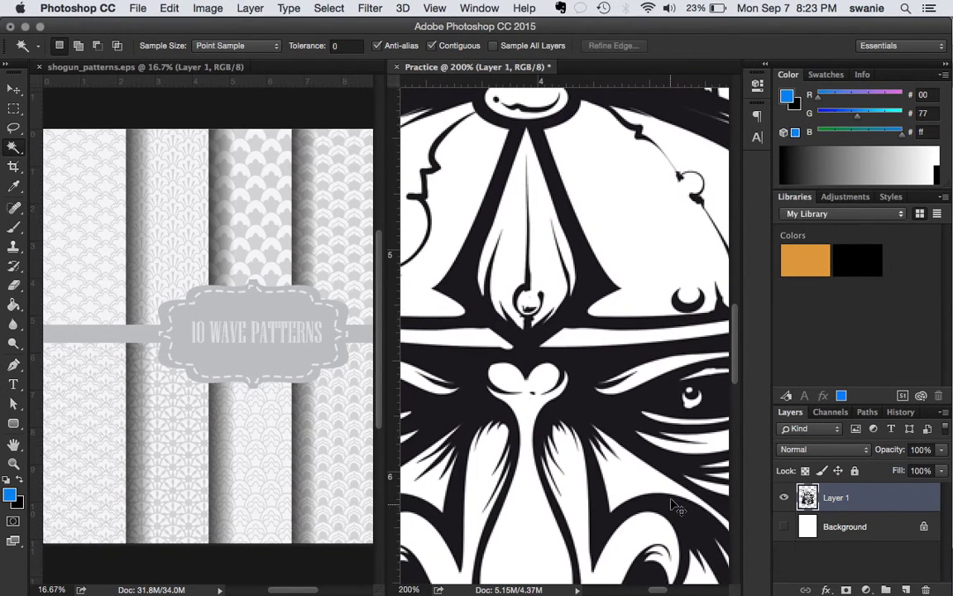
key("super+minus")
key("super+minus")
key("super+minus")
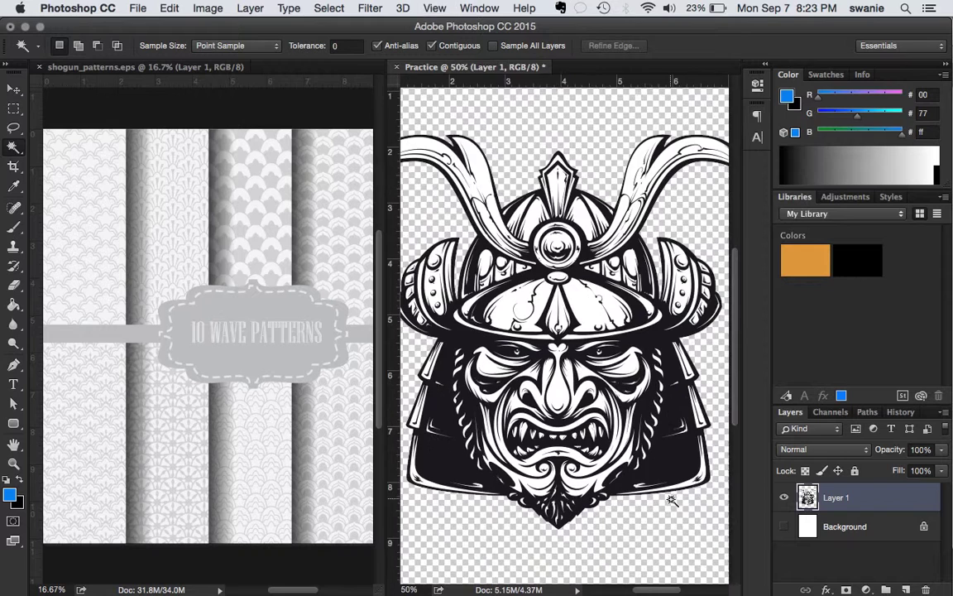
key("super+minus")
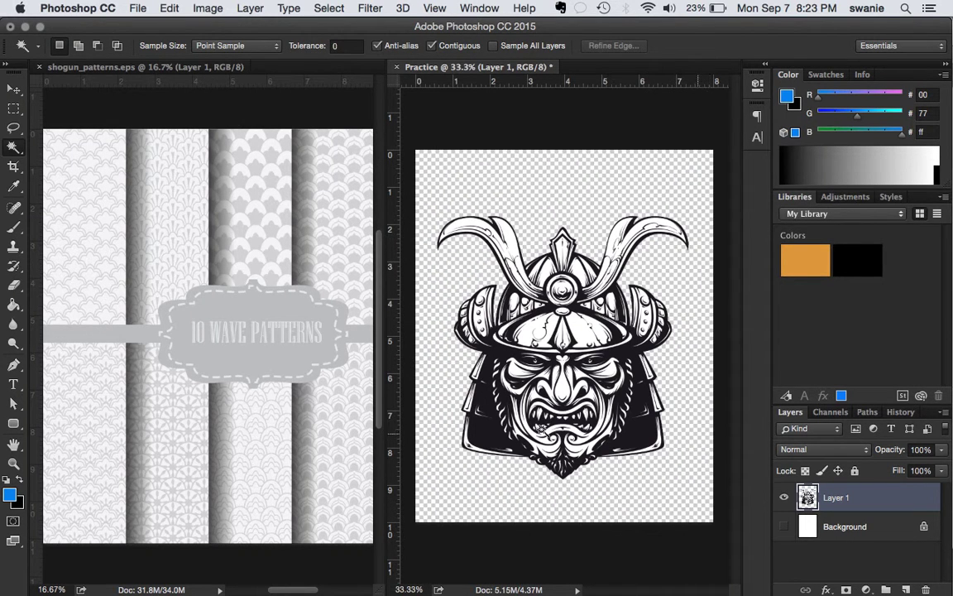
- Save the file as Practice.psd on the Desktop, keeping maximize compatibility on
left_click(137, 10)
left_click(147, 154)
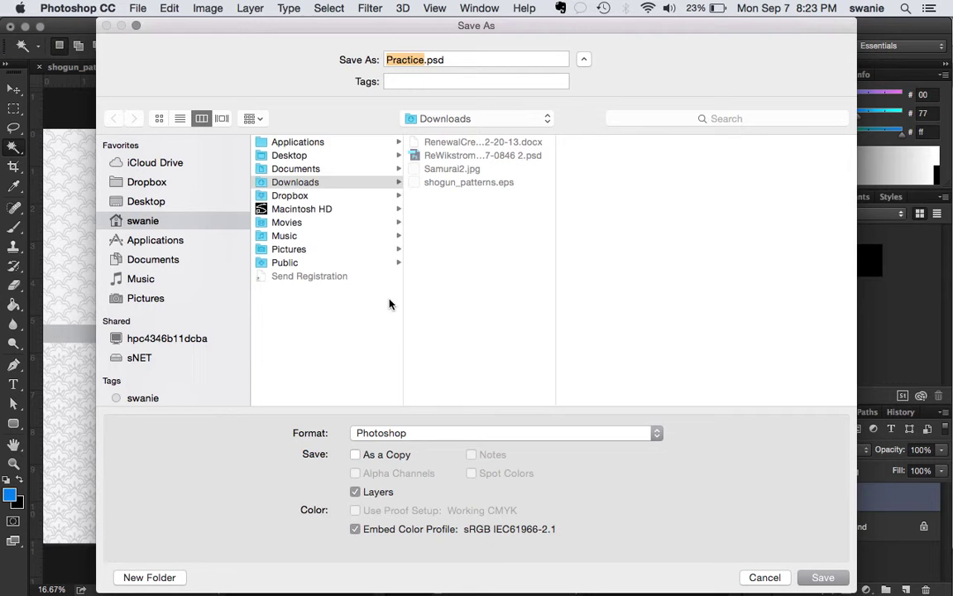
left_click(146, 201)
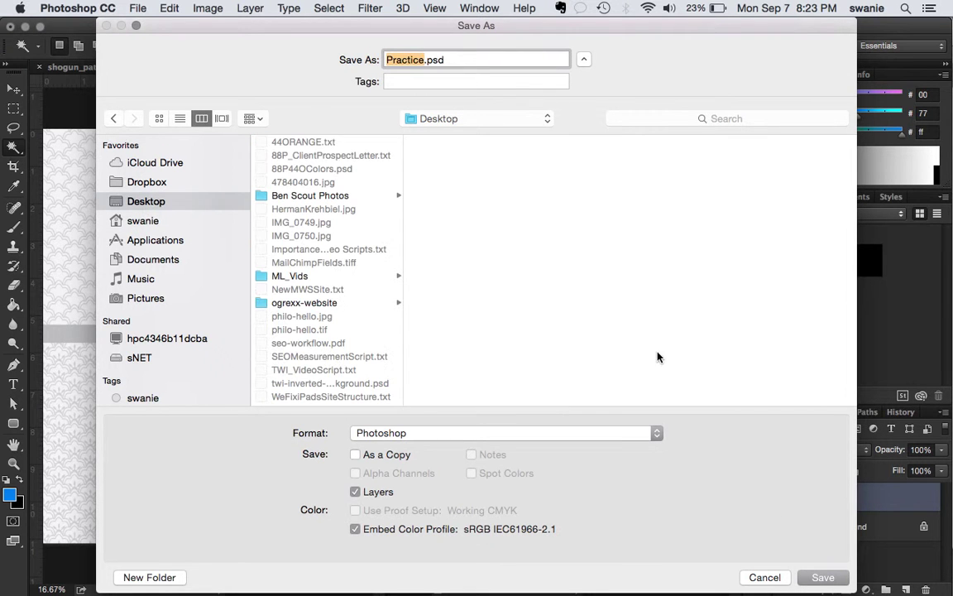
left_click(822, 579)
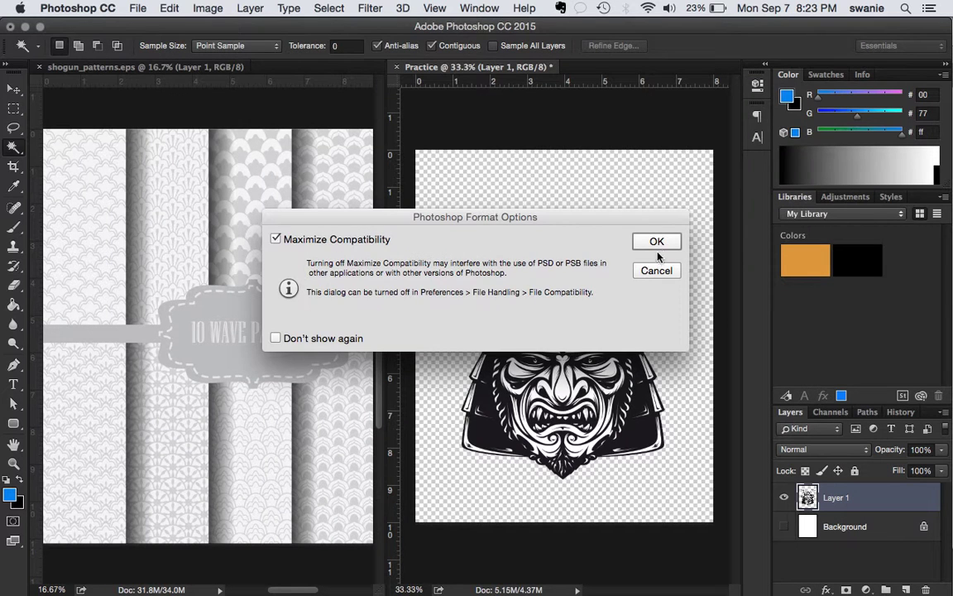
left_click(656, 242)
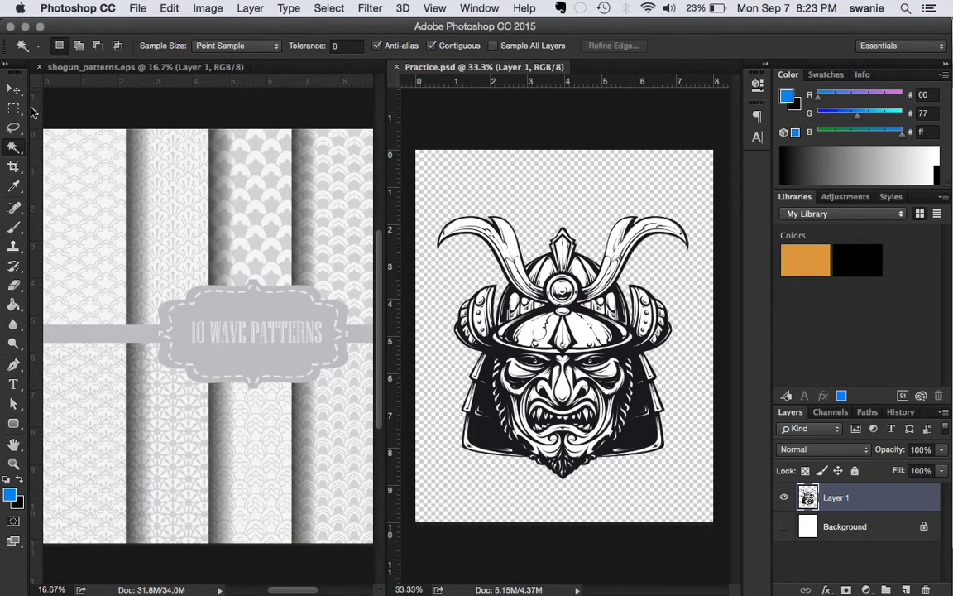
left_click(14, 89)
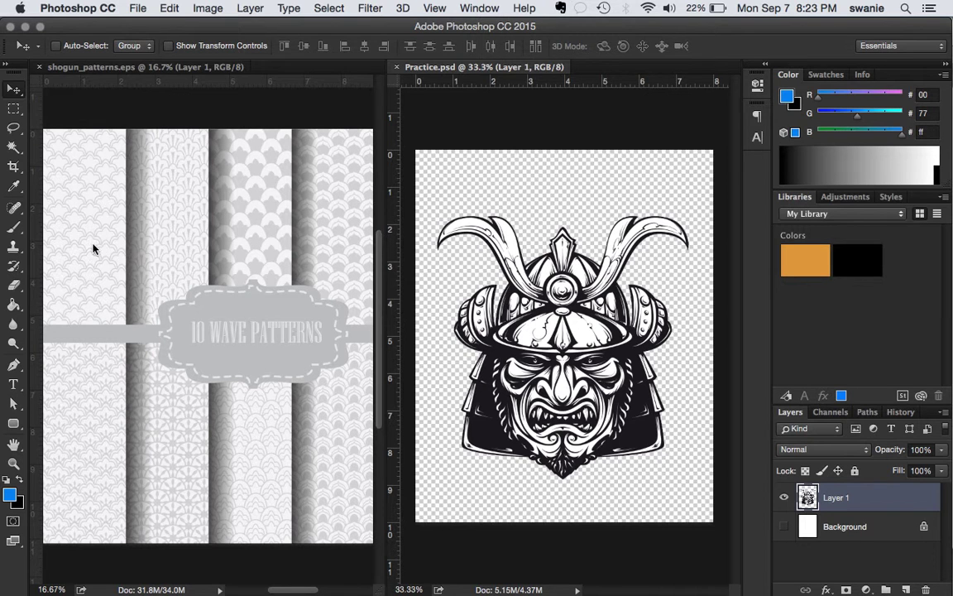
- Copy the wave pattern from shogun_patterns.eps into Practice.psd and move Layer 2 below Layer 1
left_click_drag(93, 248, 376, 318)
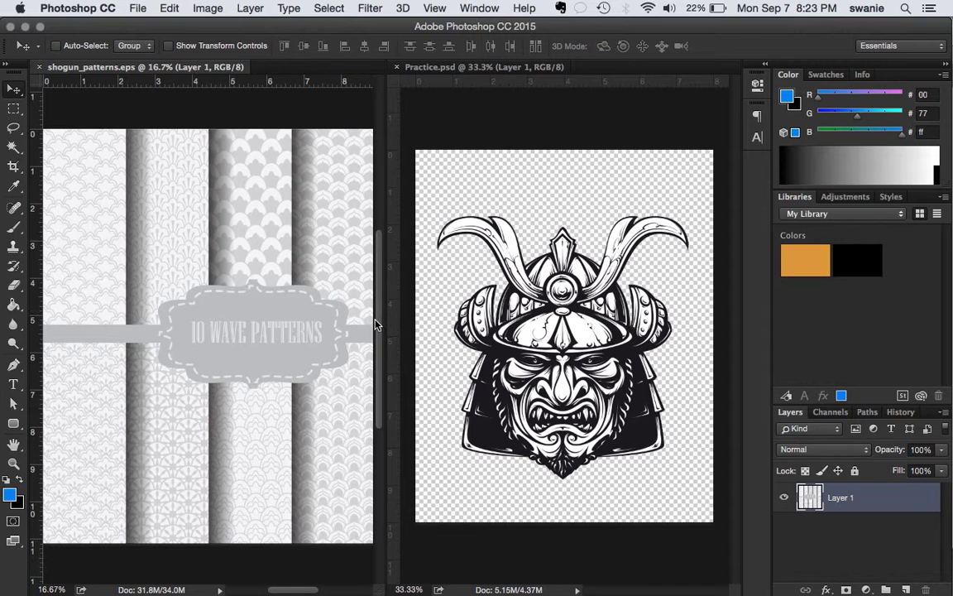
left_click_drag(156, 263, 606, 353)
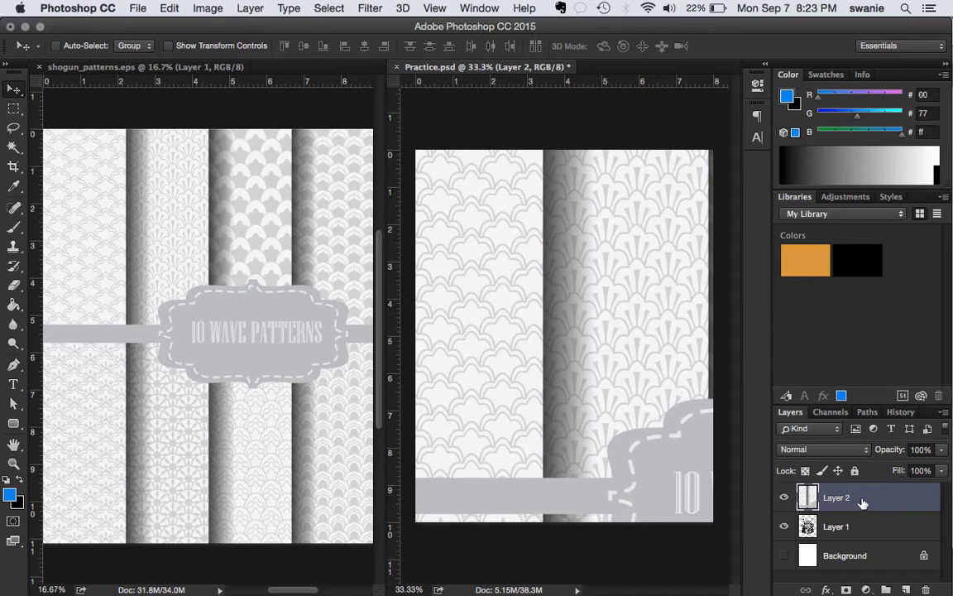
left_click_drag(891, 502, 884, 540)
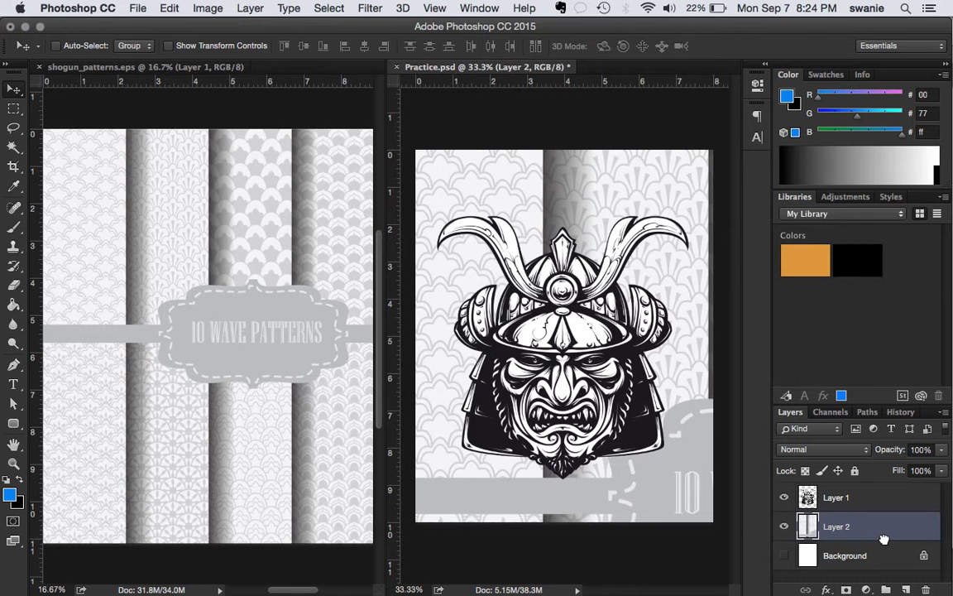
- Reposition the wave pattern to fill the canvas, then close shogun_patterns.eps
left_click_drag(459, 469, 638, 520)
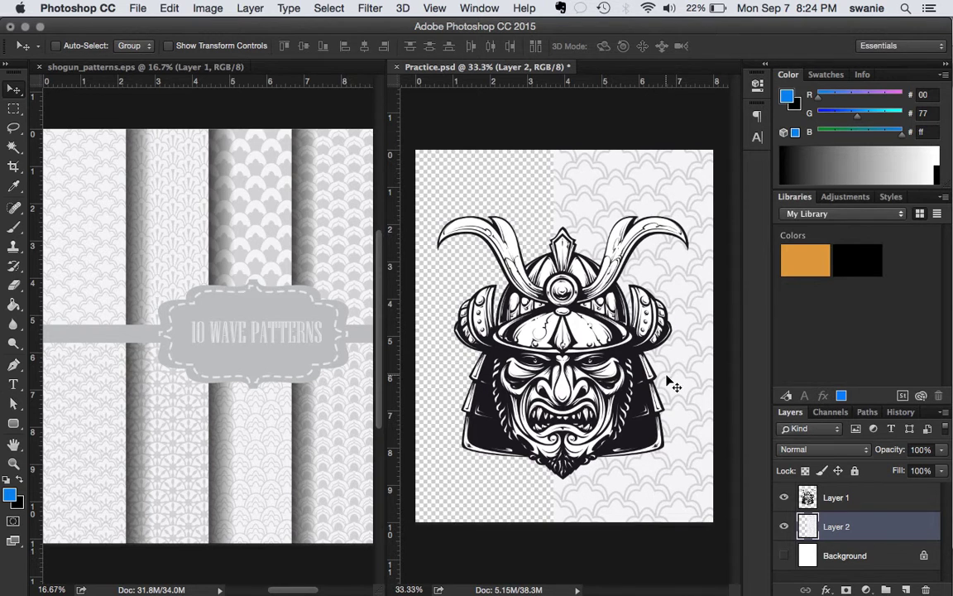
left_click_drag(550, 509, 414, 569)
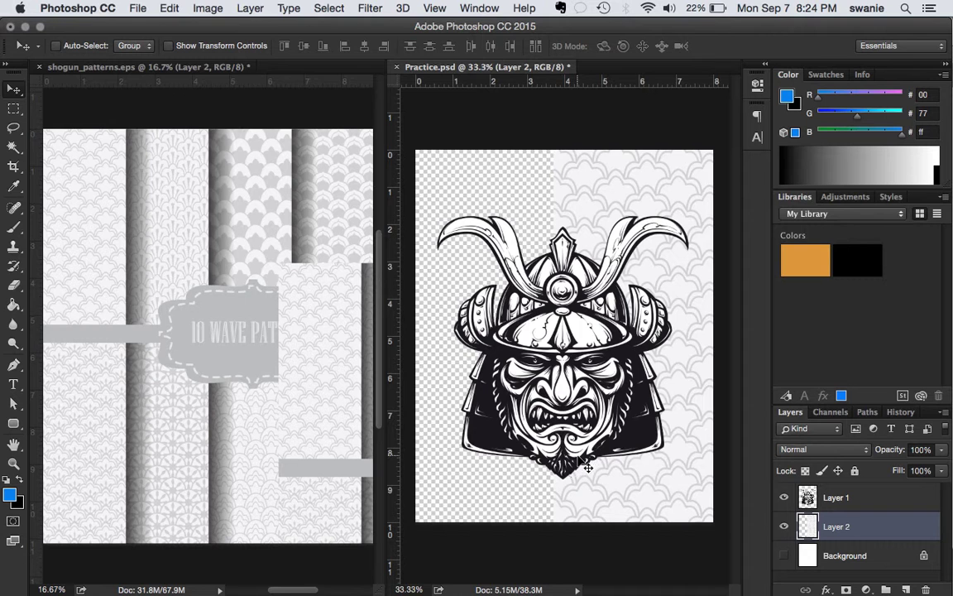
left_click_drag(650, 503, 484, 411)
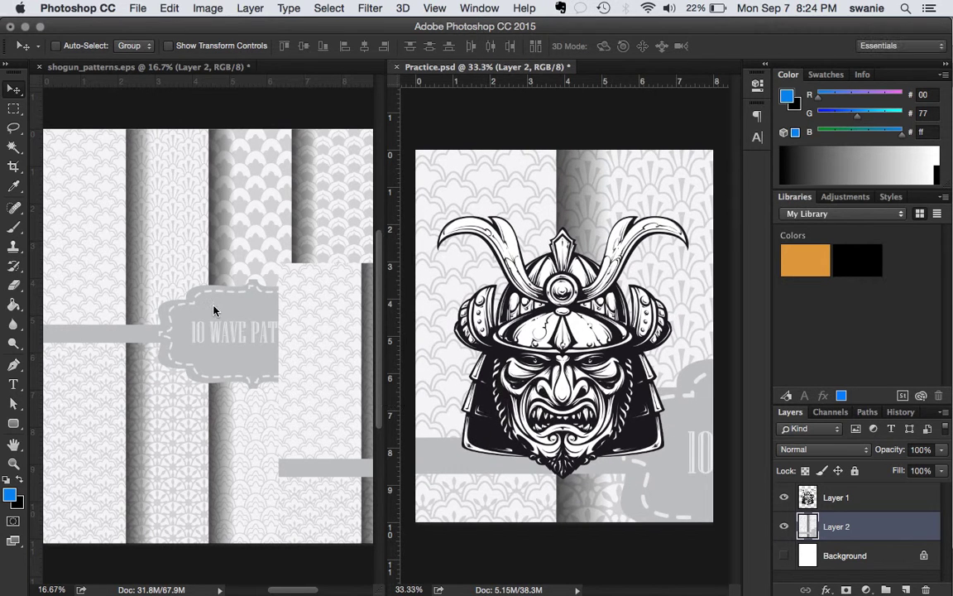
left_click(191, 274)
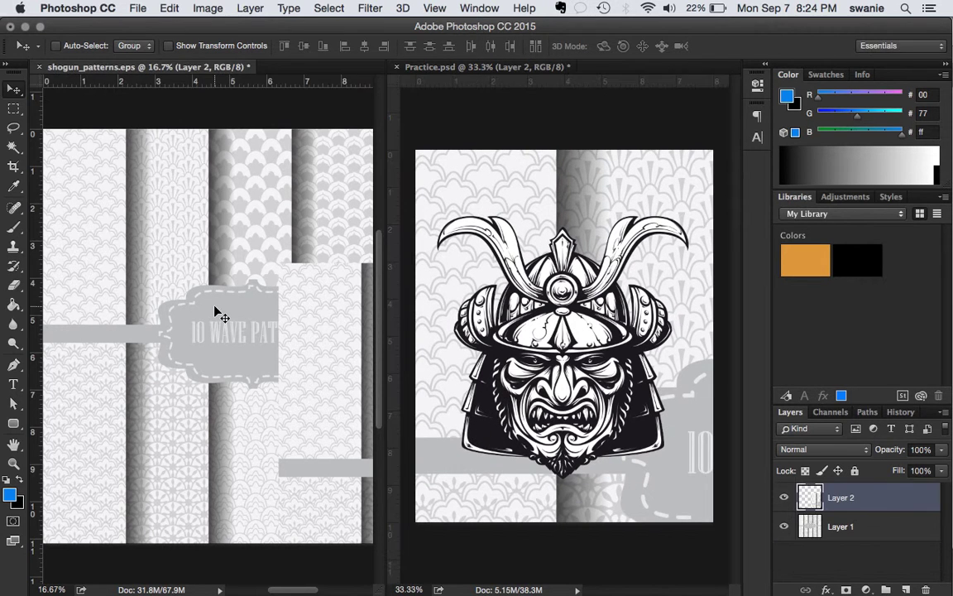
left_click(38, 67)
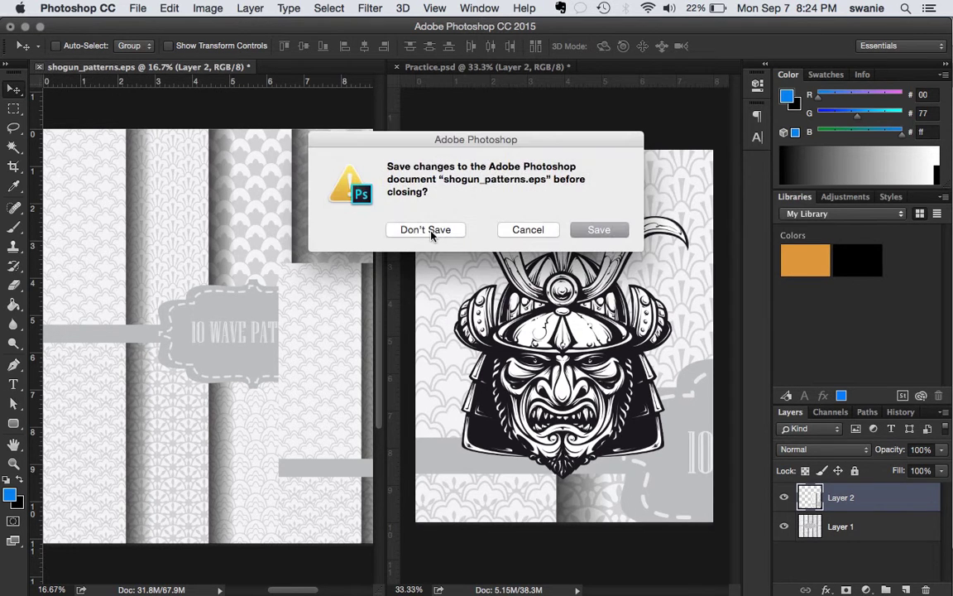
- Close shogun_patterns.eps without saving and delete Layer 2 from Practice.psd
left_click(430, 231)
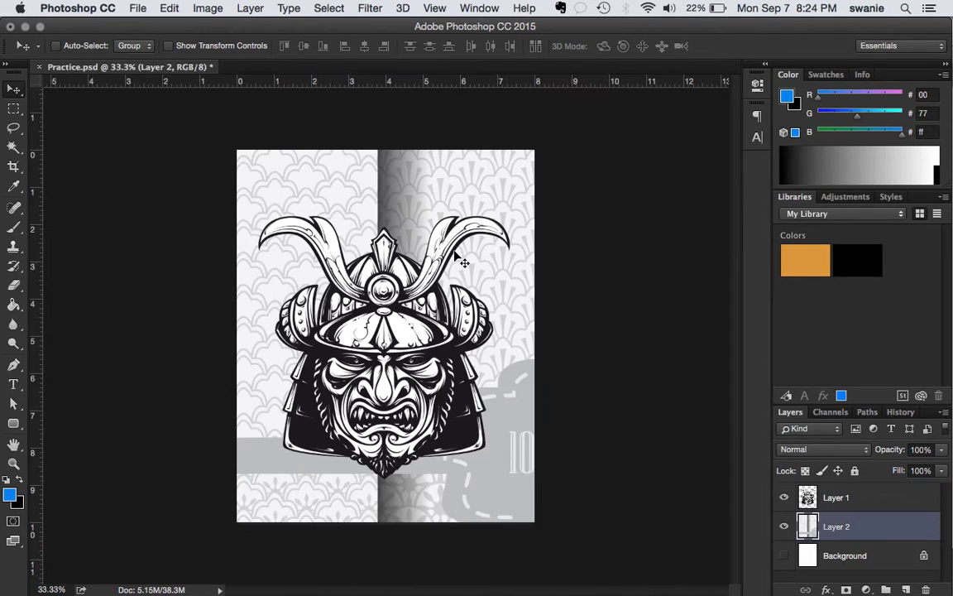
left_click(926, 589)
left_click(587, 232)
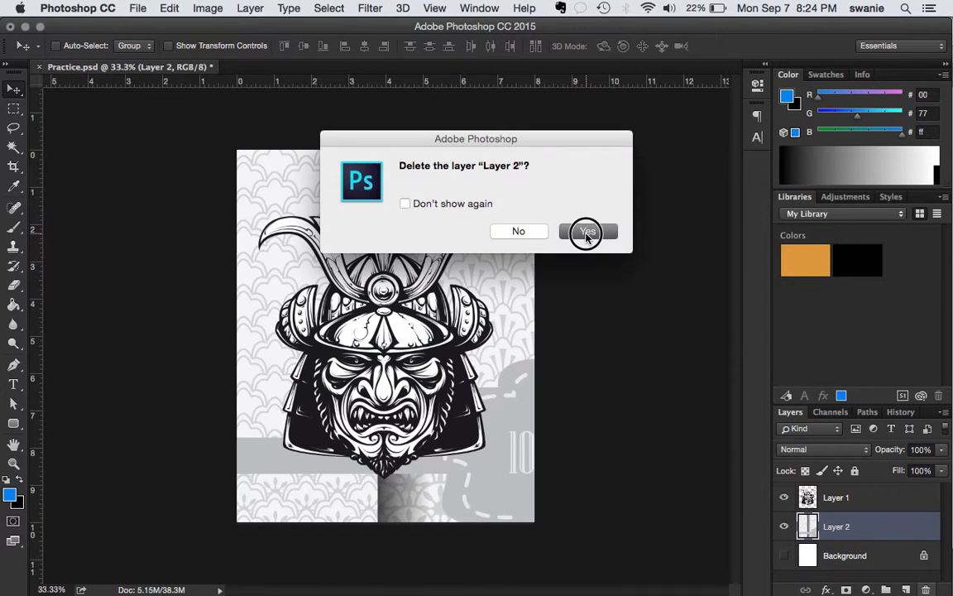
- Open shogun_patterns.eps from the Downloads folder
left_click(138, 10)
left_click(158, 38)
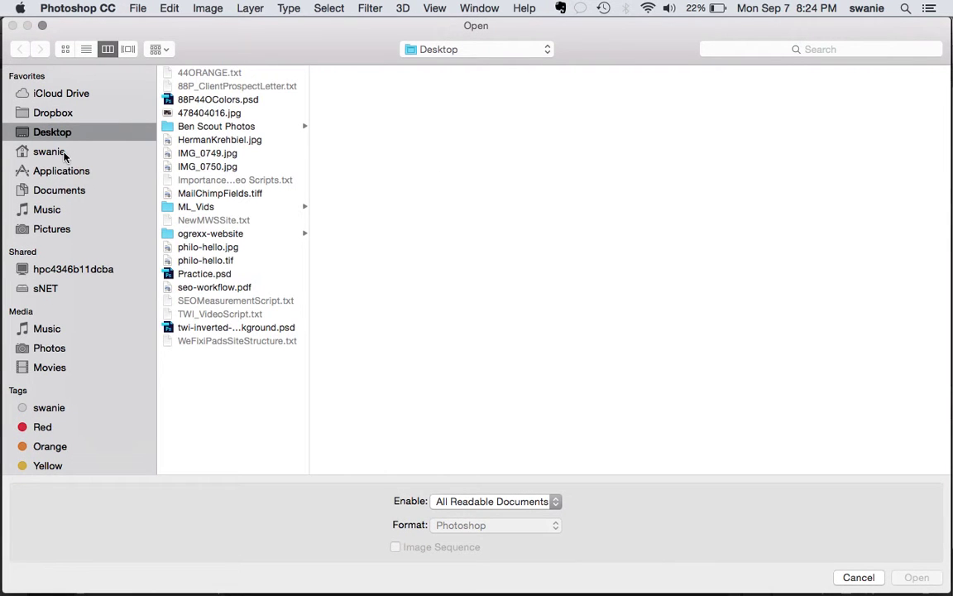
left_click(63, 150)
scroll(192, 215, "down", 10)
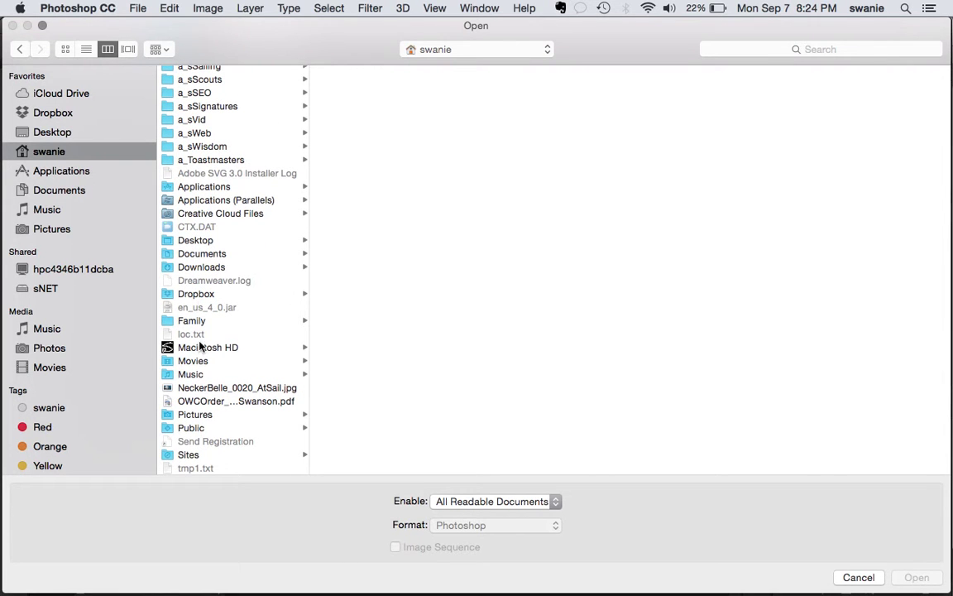
left_click(198, 297)
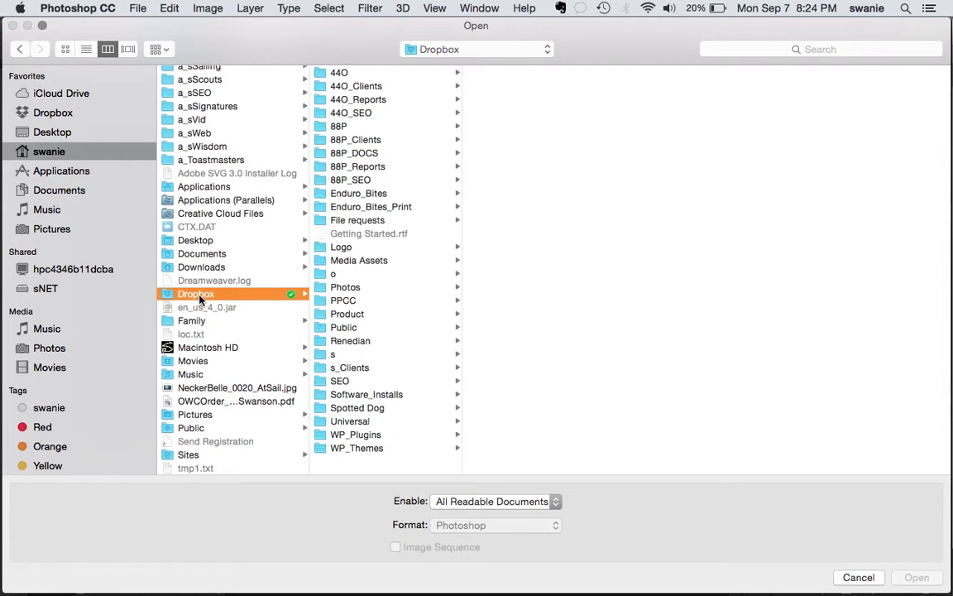
left_click(201, 269)
left_click(358, 116)
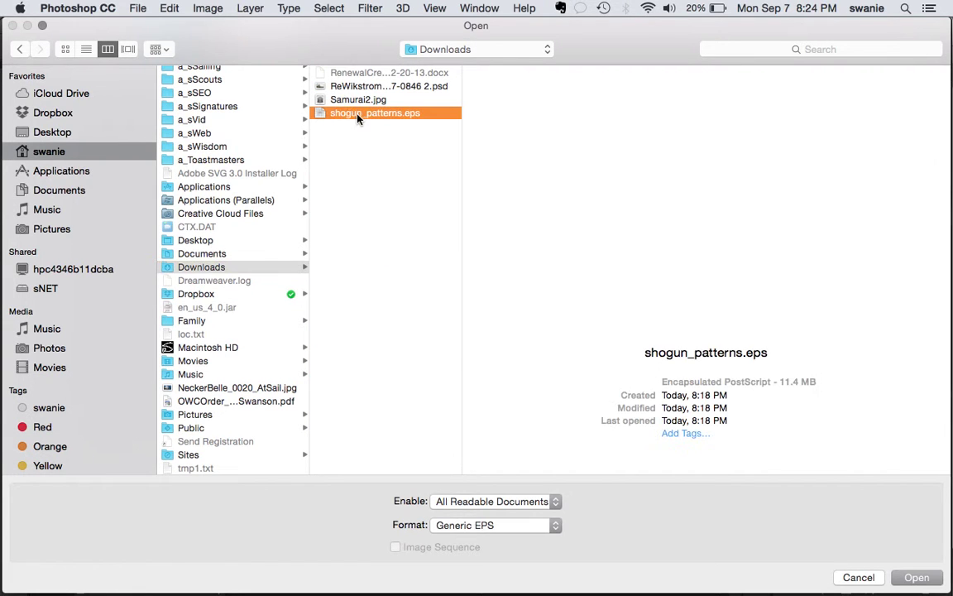
left_click(916, 577)
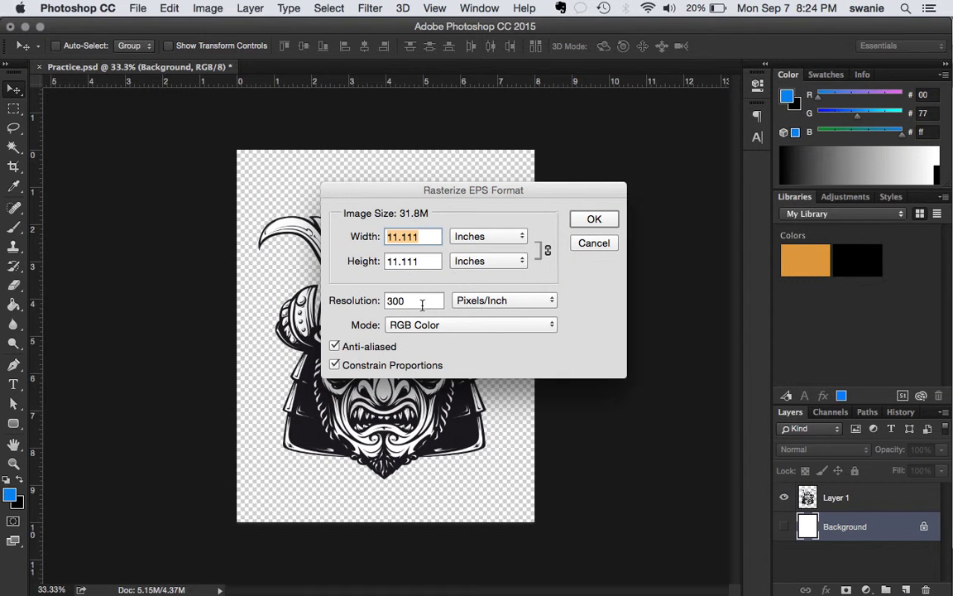
- Rasterize the EPS at a resolution of 600 pixels/inch
left_click_drag(418, 301, 354, 305)
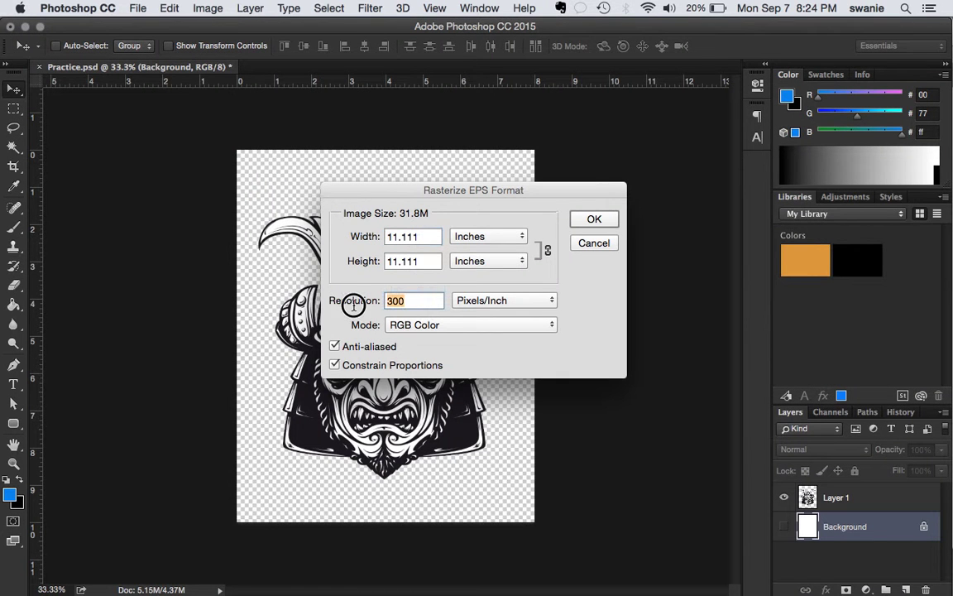
type("600")
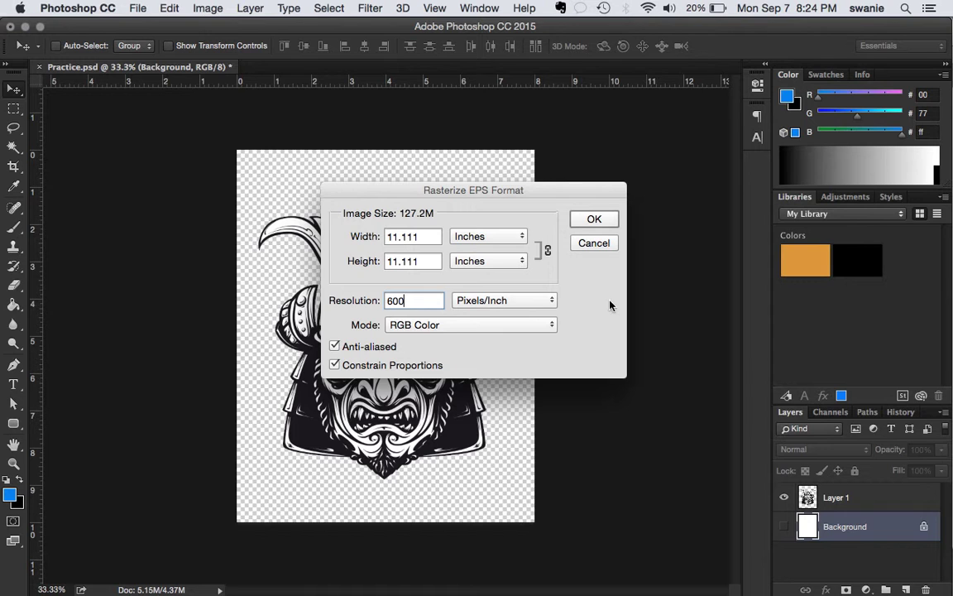
left_click(595, 220)
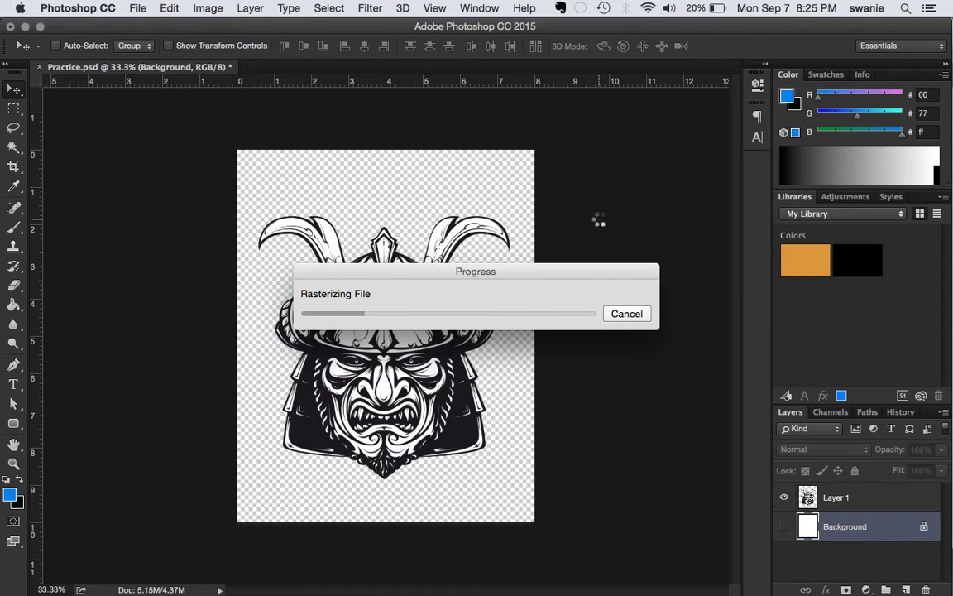
left_click(432, 564)
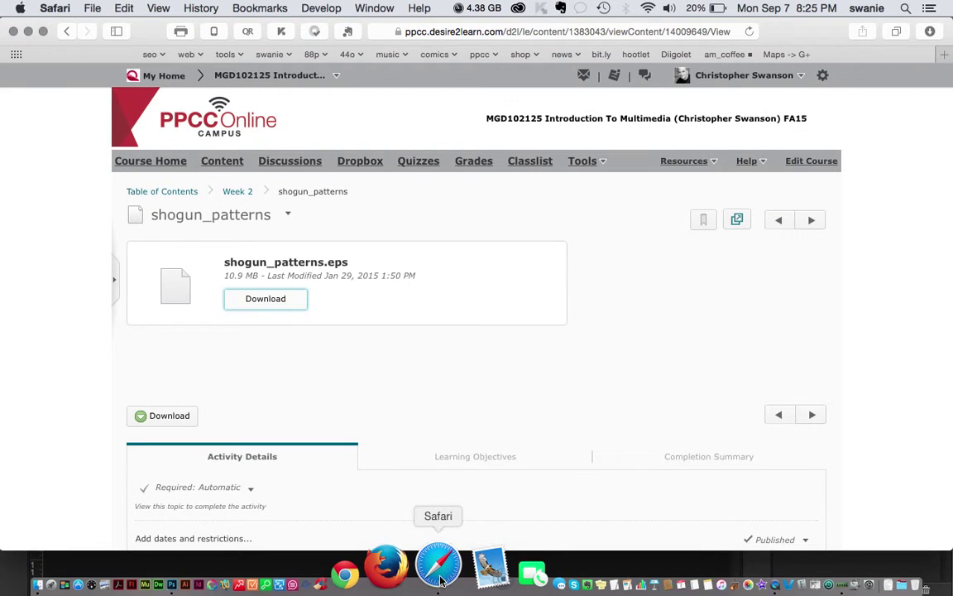
- Return to the Week 2 content list and download the webstyles.psd item
left_click(237, 192)
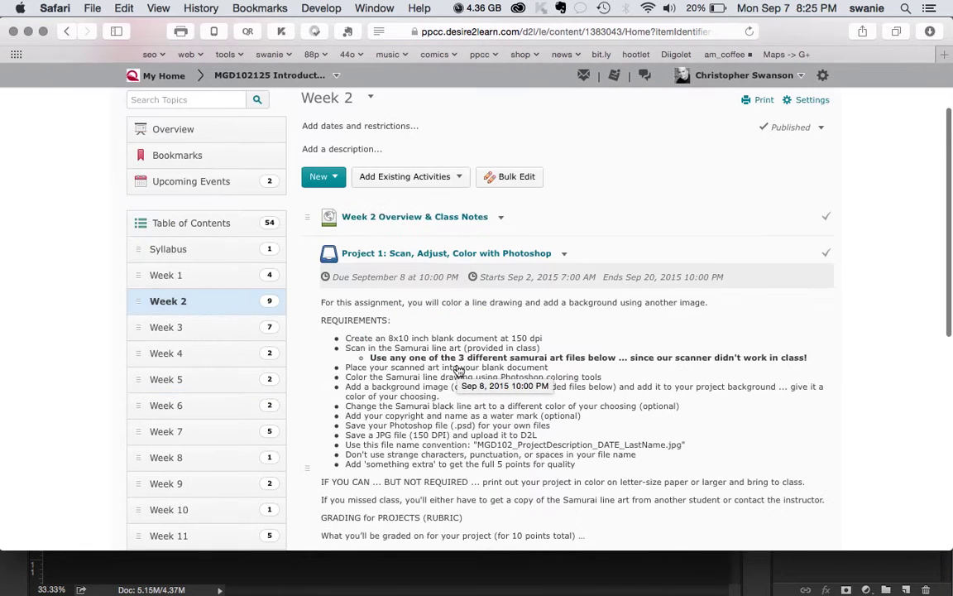
scroll(458, 372, "down", 10)
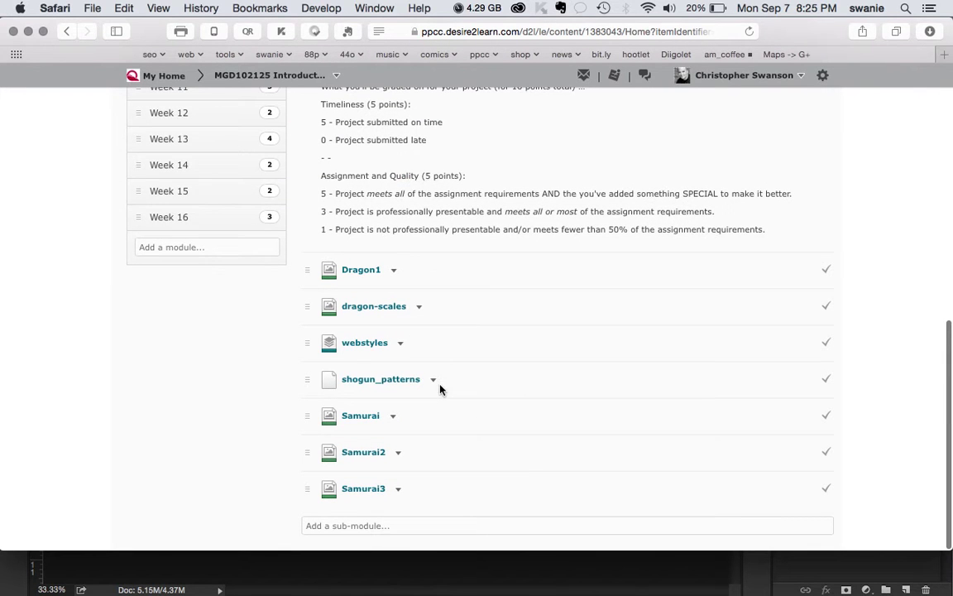
left_click(361, 344)
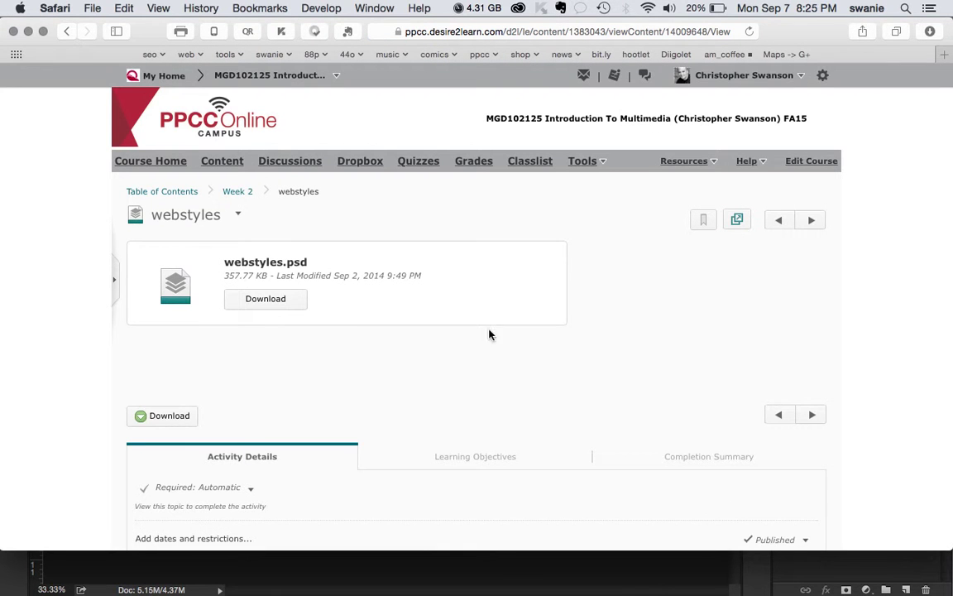
left_click(268, 303)
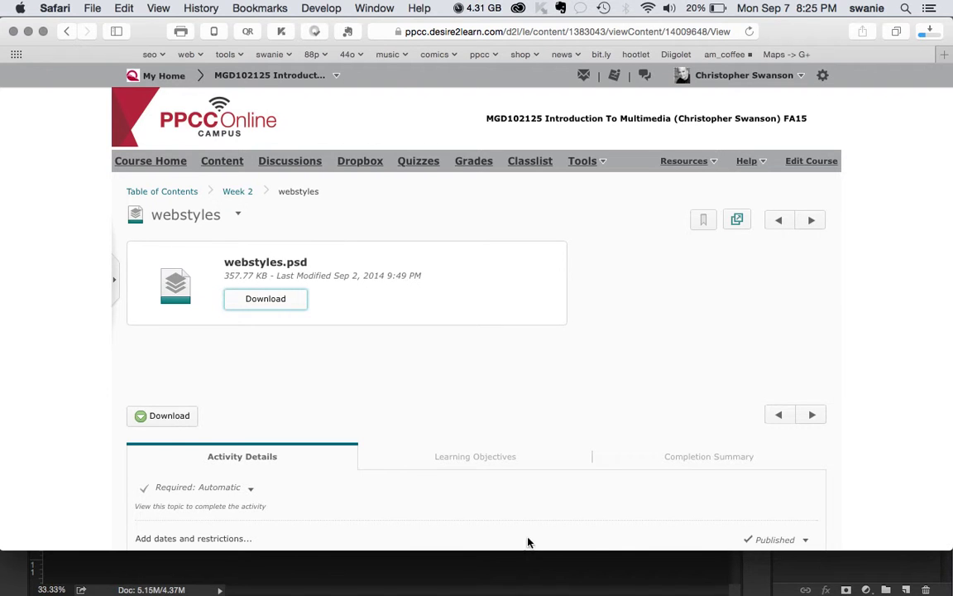
mouse_move(451, 589)
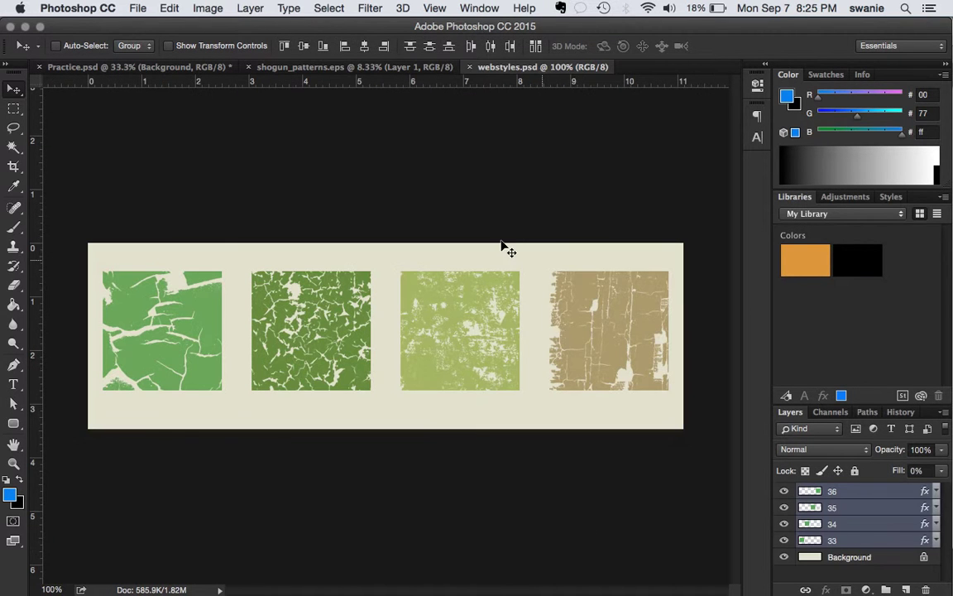
- Tile the shogun_patterns.eps, Practice.psd and webstyles.psd documents vertically
left_click(323, 67)
left_click(170, 68)
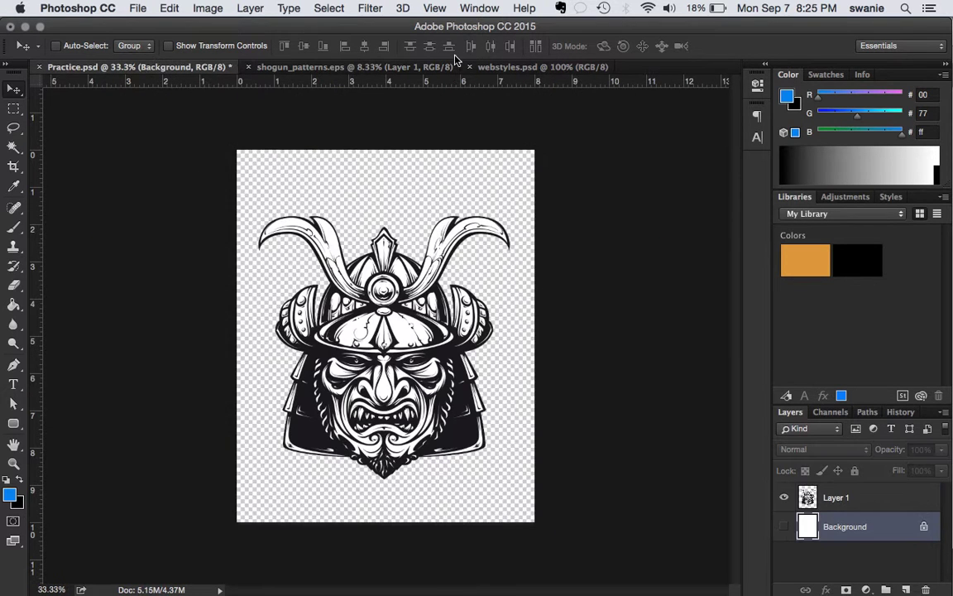
left_click(512, 69)
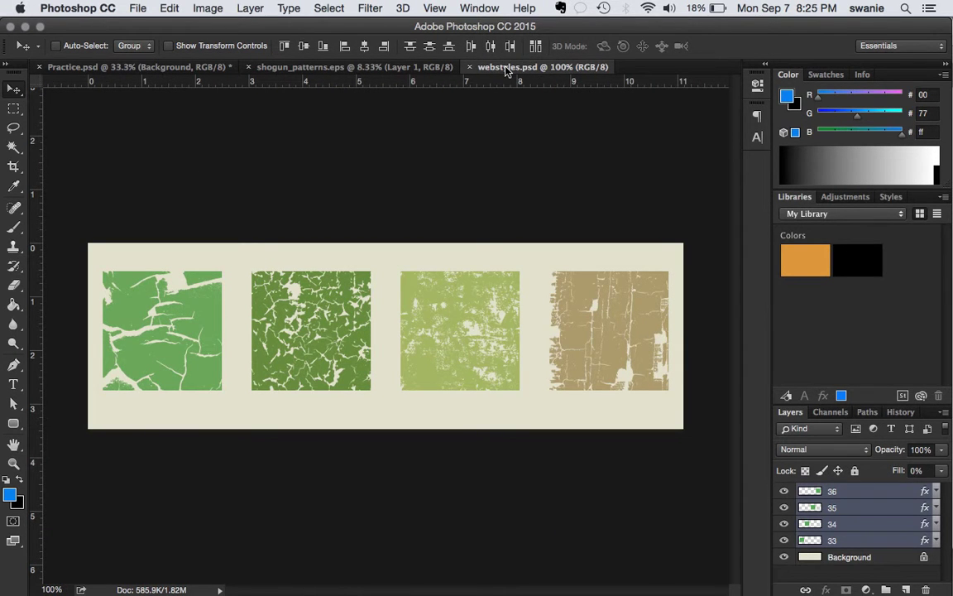
left_click(326, 70)
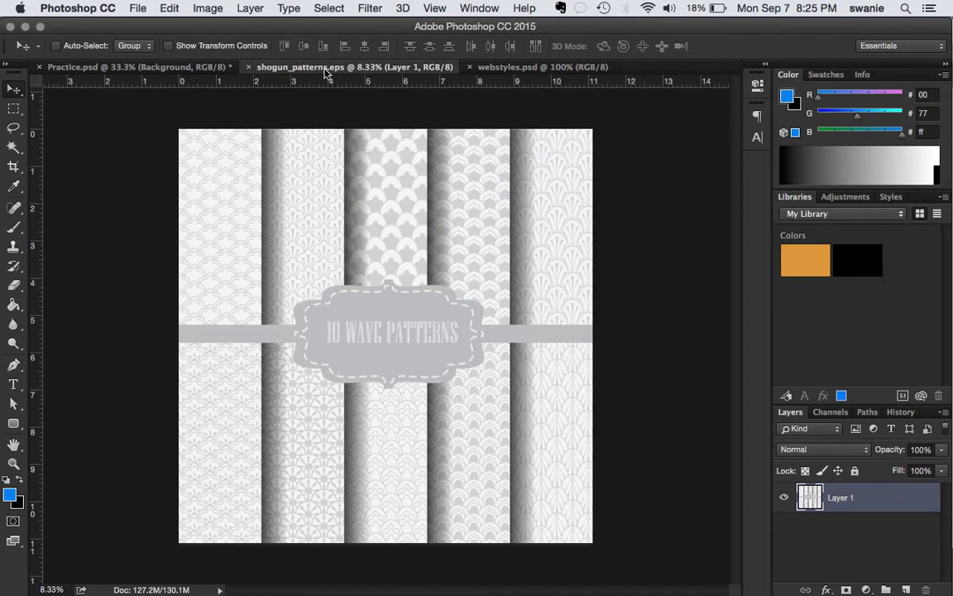
left_click(137, 68)
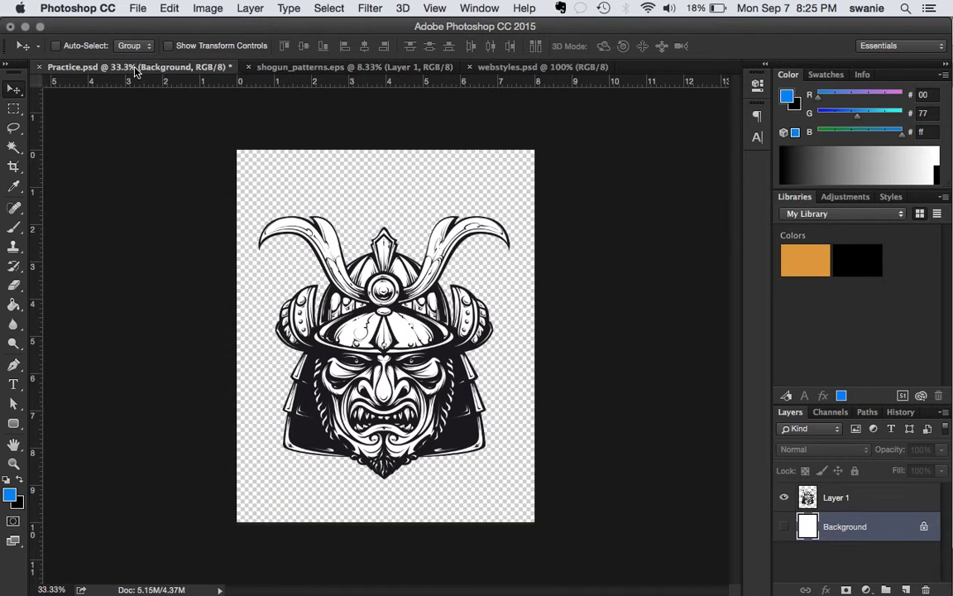
left_click(308, 68)
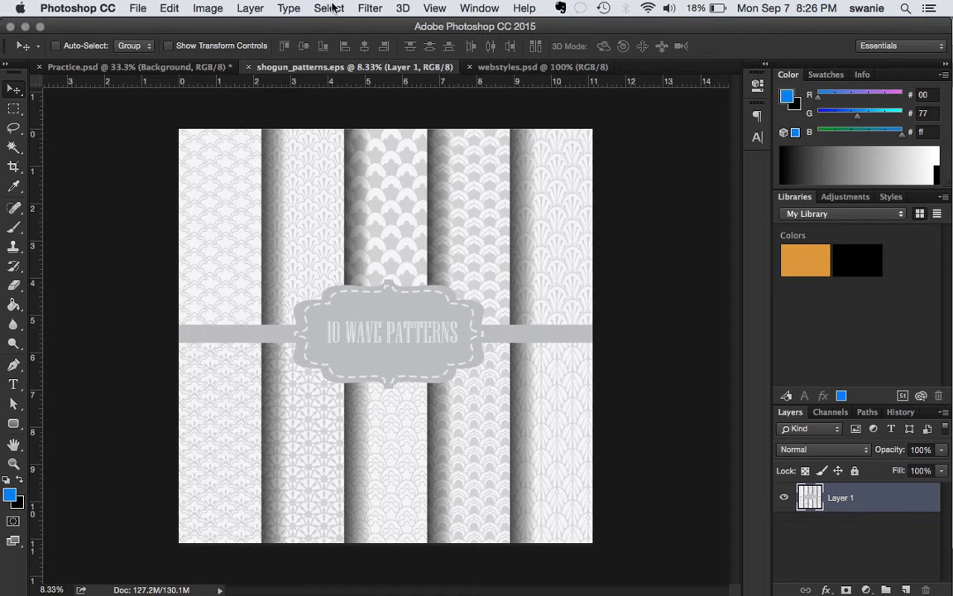
left_click(492, 12)
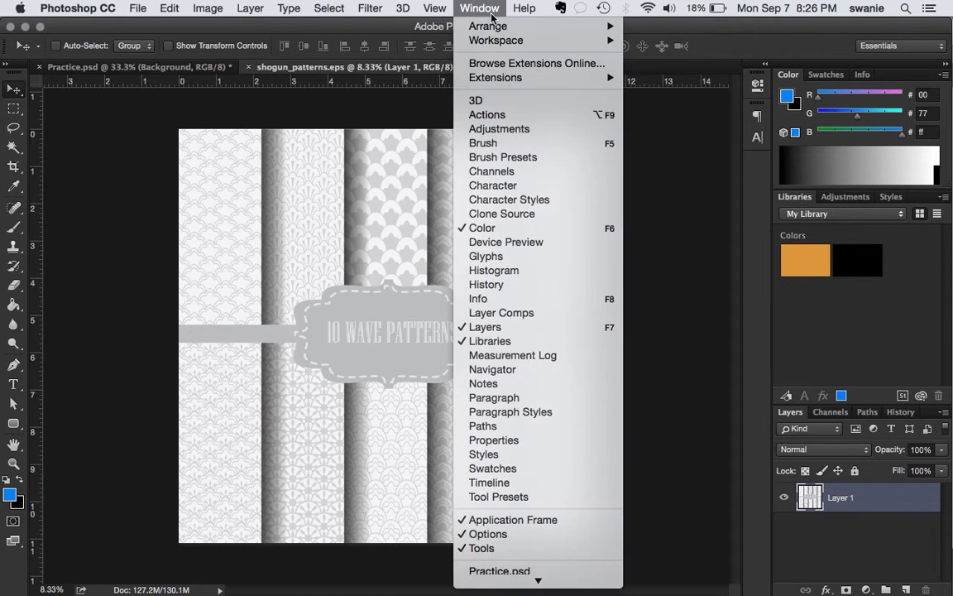
mouse_move(526, 25)
left_click(717, 35)
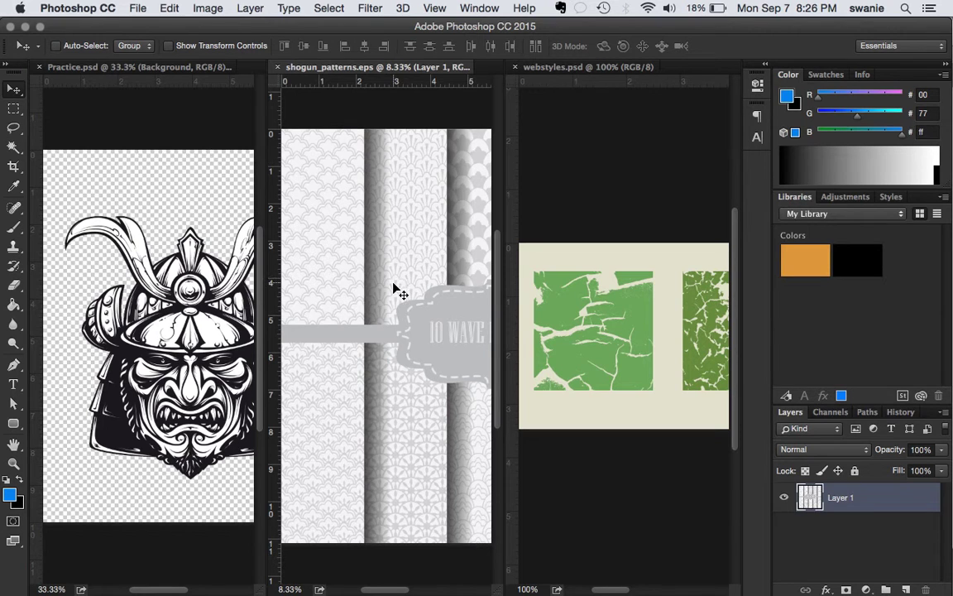
- Drag the 600 ppi wave pattern into Practice.psd and position it to cover the canvas
left_click_drag(356, 257, 197, 346)
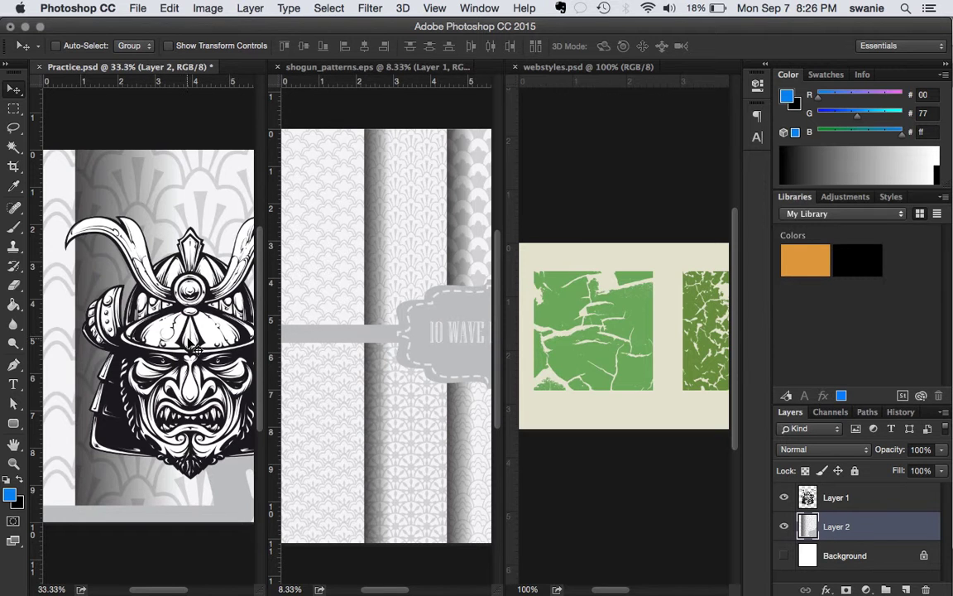
left_click_drag(191, 407, 111, 563)
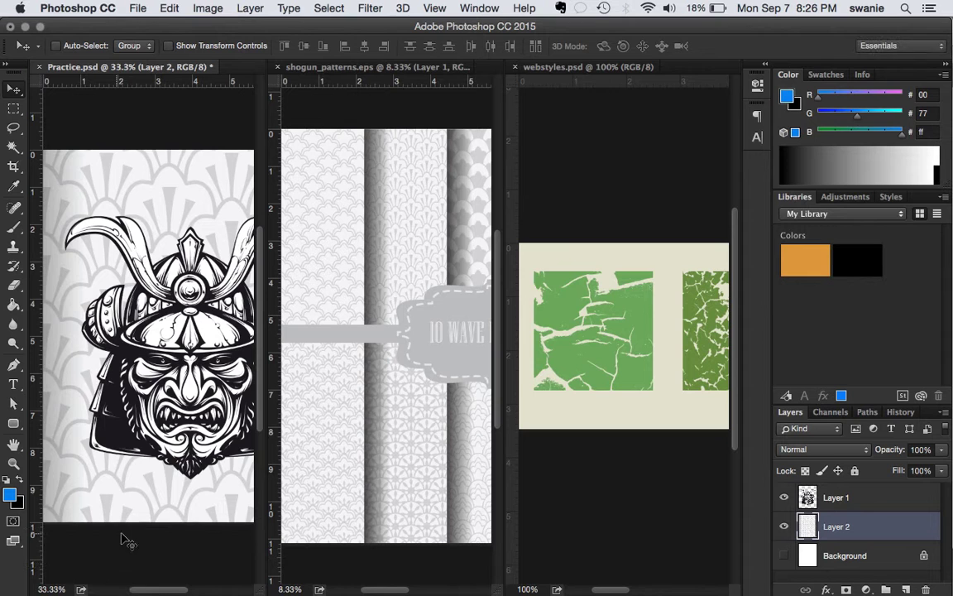
left_click_drag(211, 360, 217, 374)
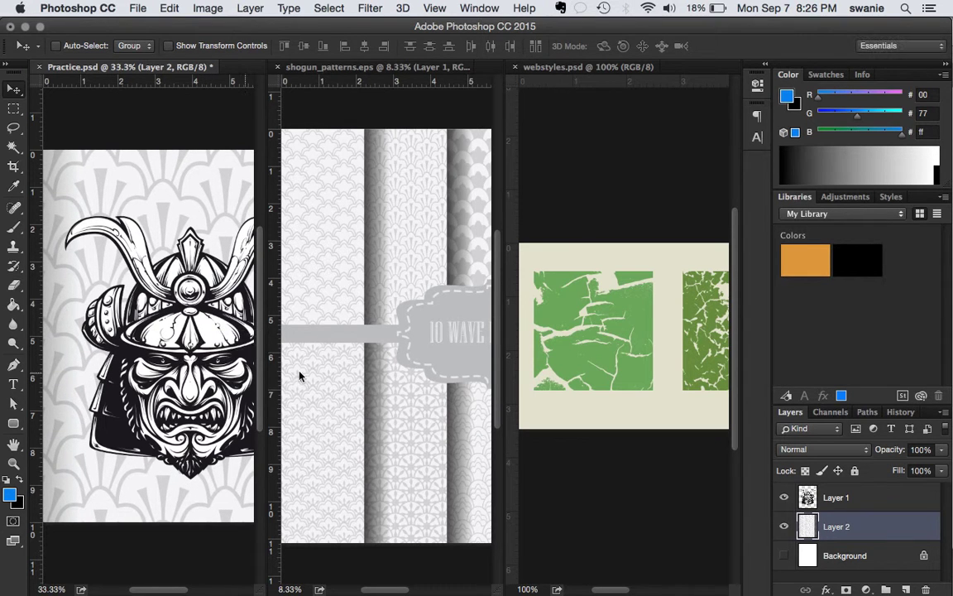
left_click(277, 67)
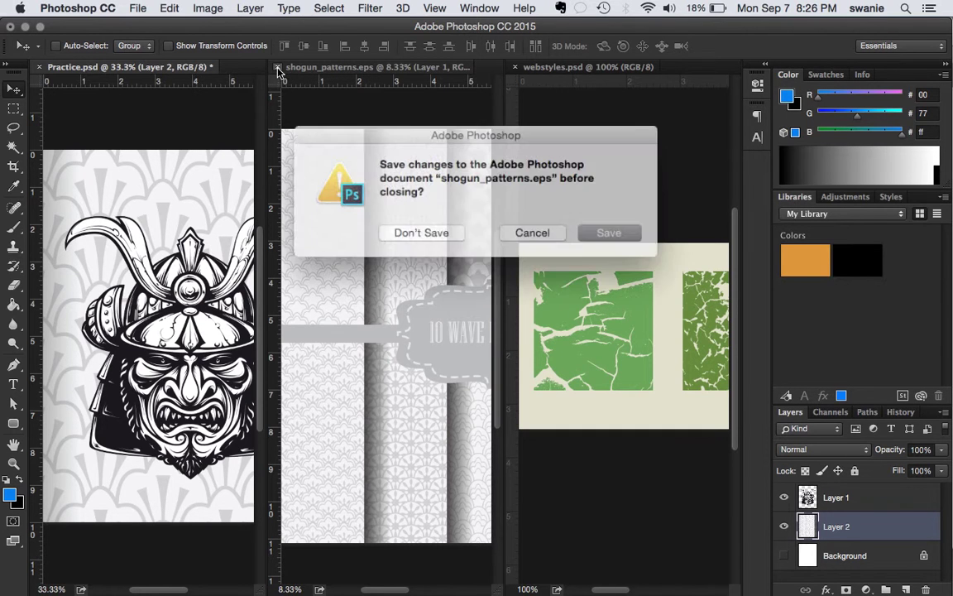
left_click(519, 230)
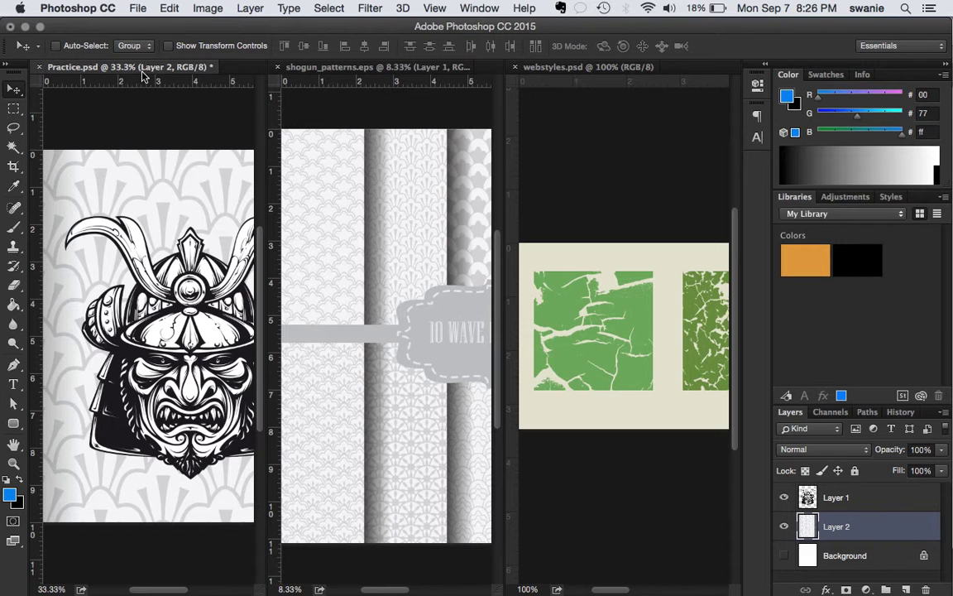
- Float and enlarge the Practice.psd window, nudge the wave pattern, then hide its layer
left_click_drag(133, 67, 167, 91)
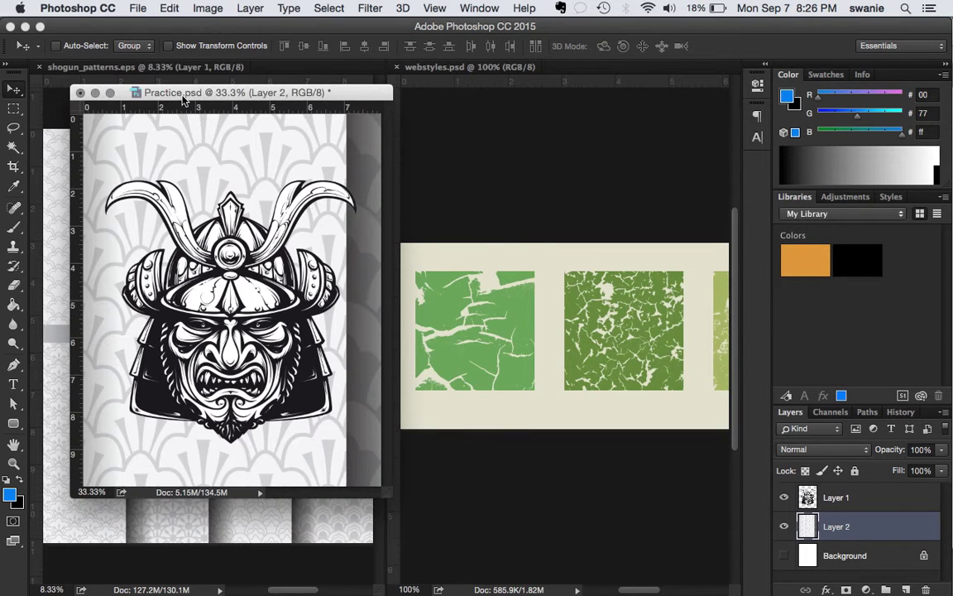
left_click_drag(387, 494, 649, 578)
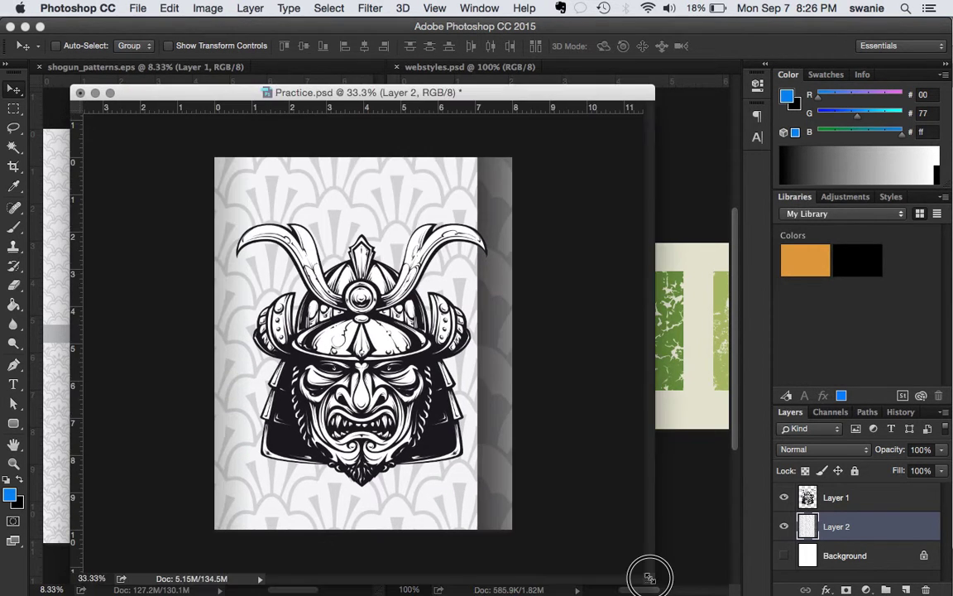
mouse_move(465, 521)
left_mouse_down()
mouse_move(470, 488)
mouse_move(469, 563)
mouse_move(463, 517)
left_mouse_up()
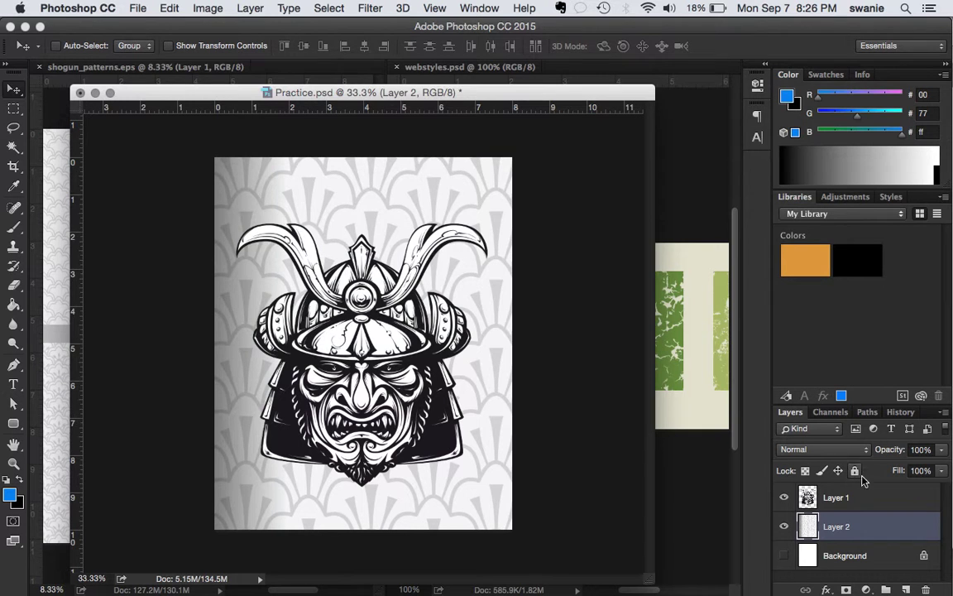
left_click(783, 526)
- Tile all documents vertically and close shogun_patterns.eps with Don't Save
left_click(708, 259)
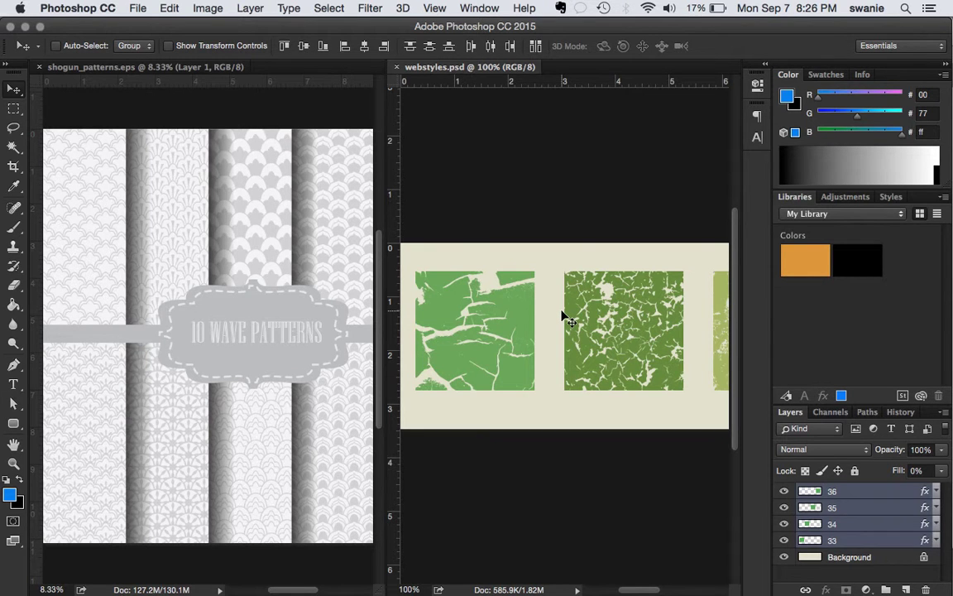
key("ctrl+Up")
left_click(153, 277)
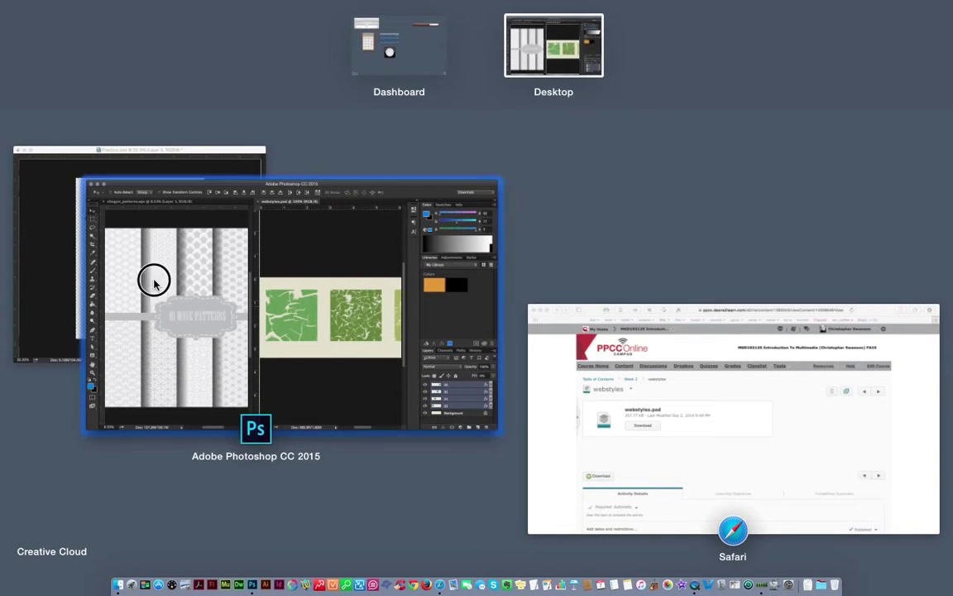
left_click(474, 10)
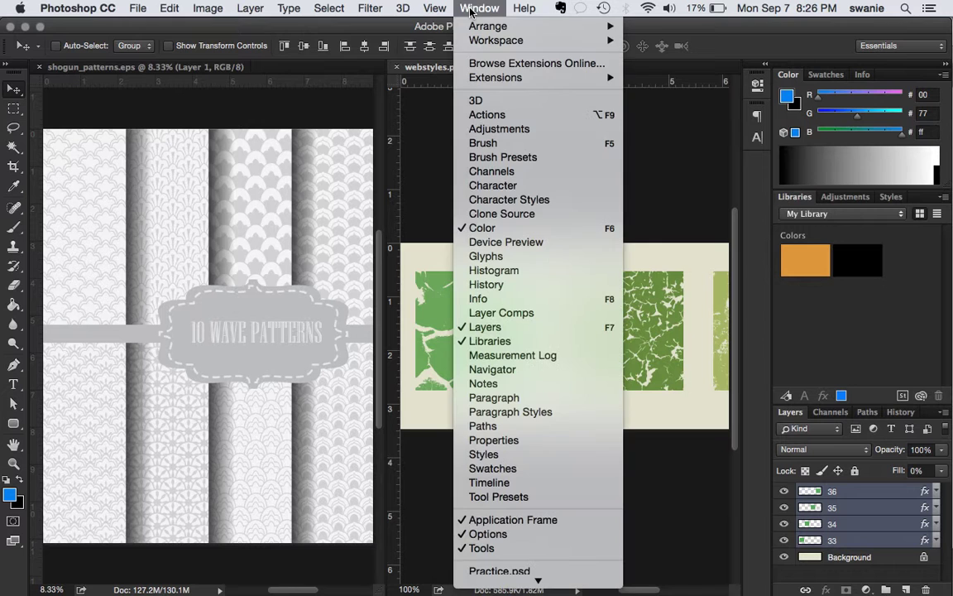
mouse_move(493, 26)
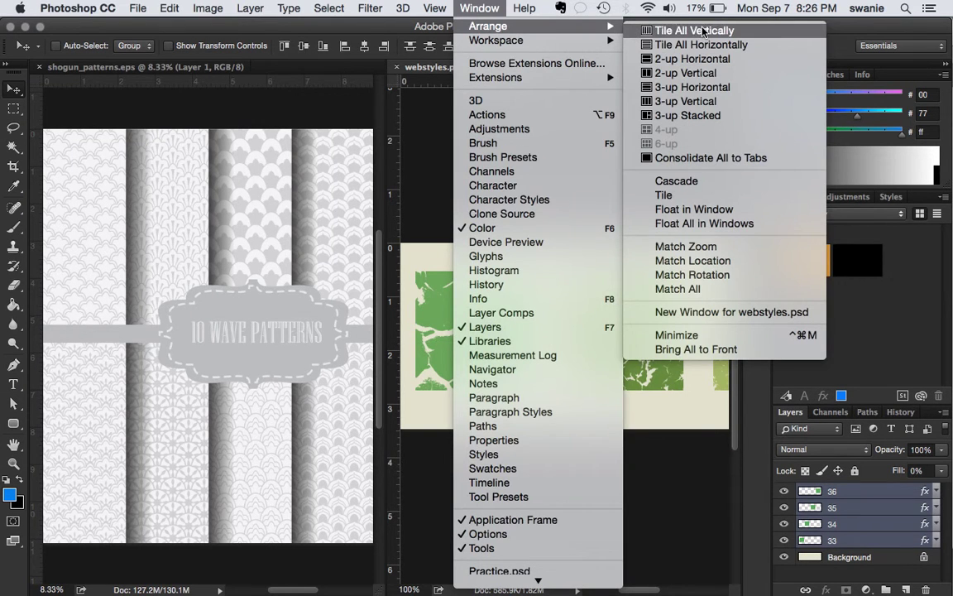
left_click(637, 27)
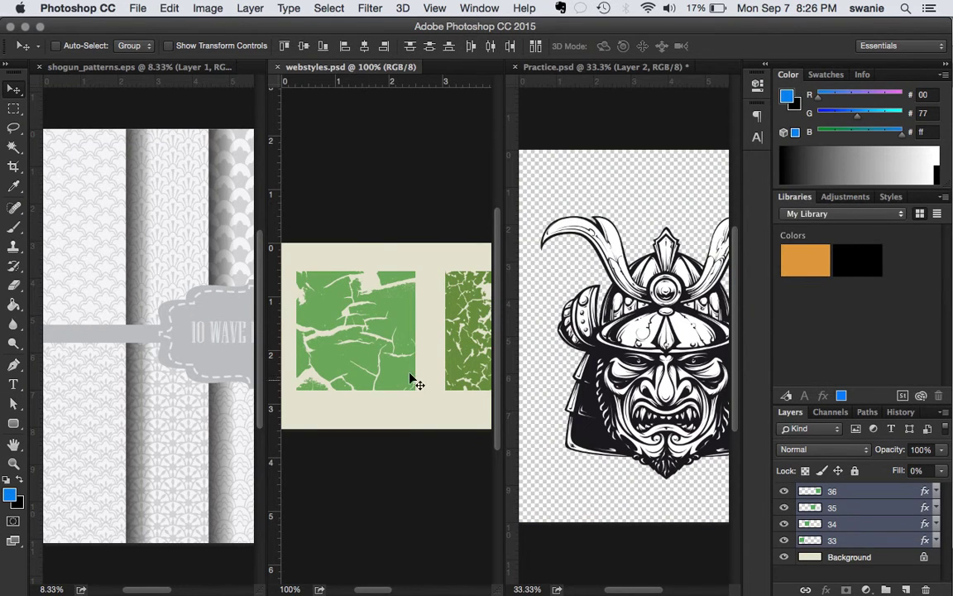
left_click(199, 385)
left_click(40, 68)
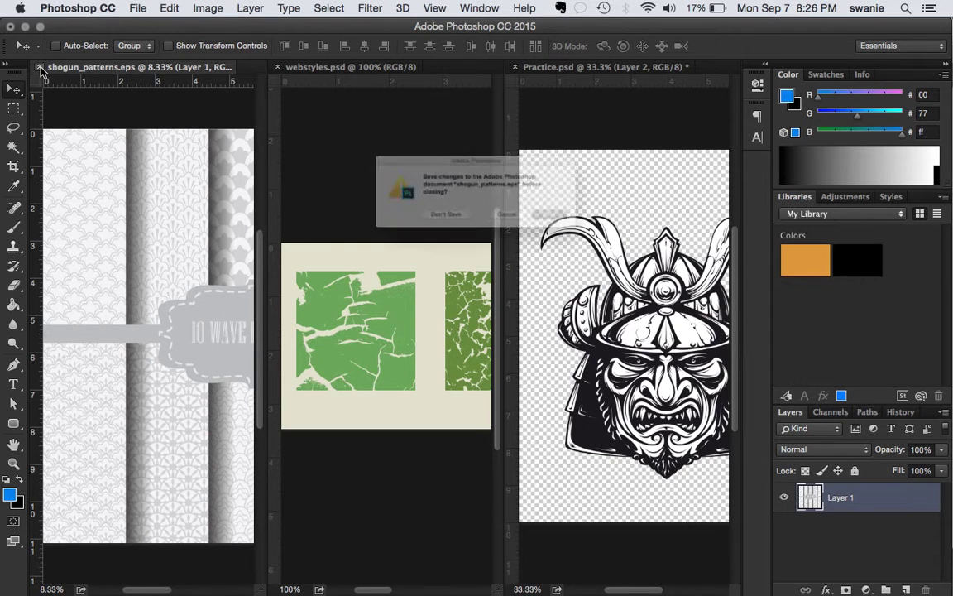
left_click(421, 232)
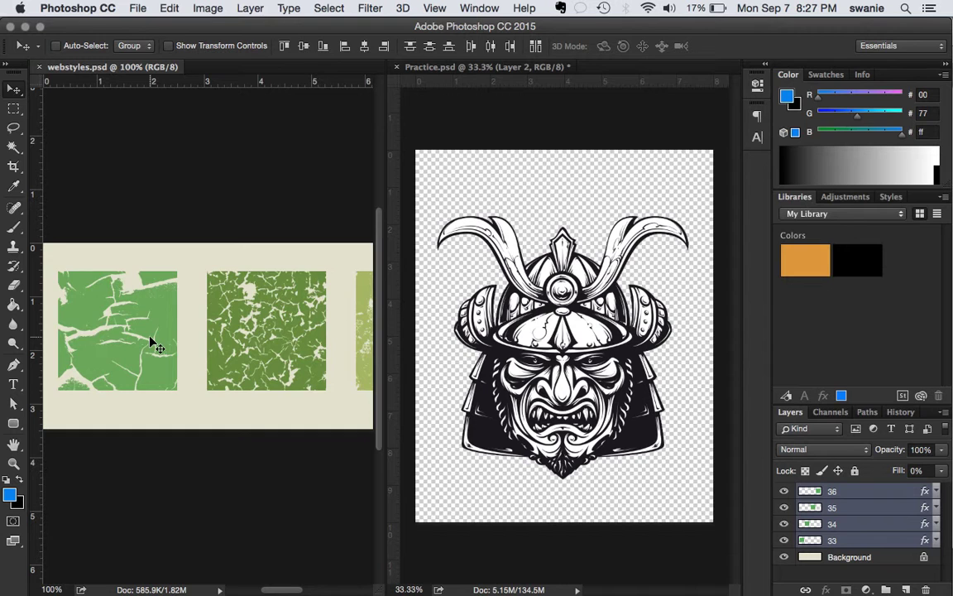
- Replace the copied green pattern layers with only webstyles' layer 35 texture in Practice.psd
left_click_drag(151, 342, 583, 205)
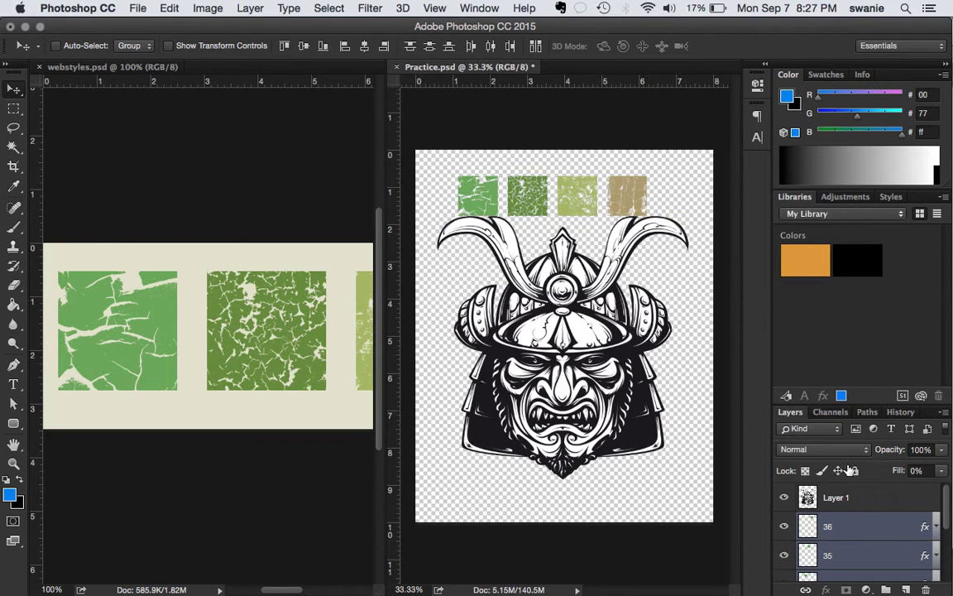
left_click(926, 588)
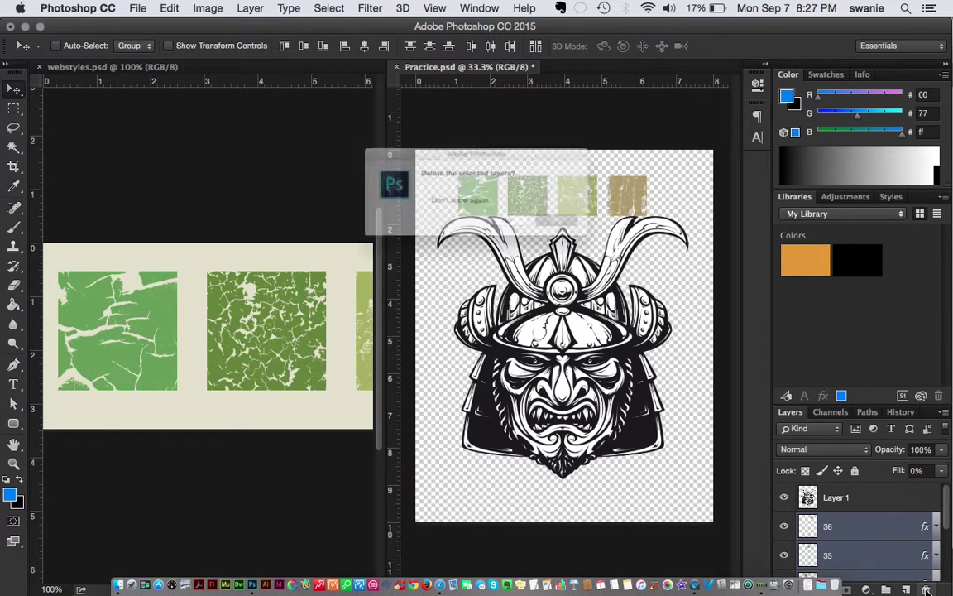
left_click(590, 235)
left_click(283, 216)
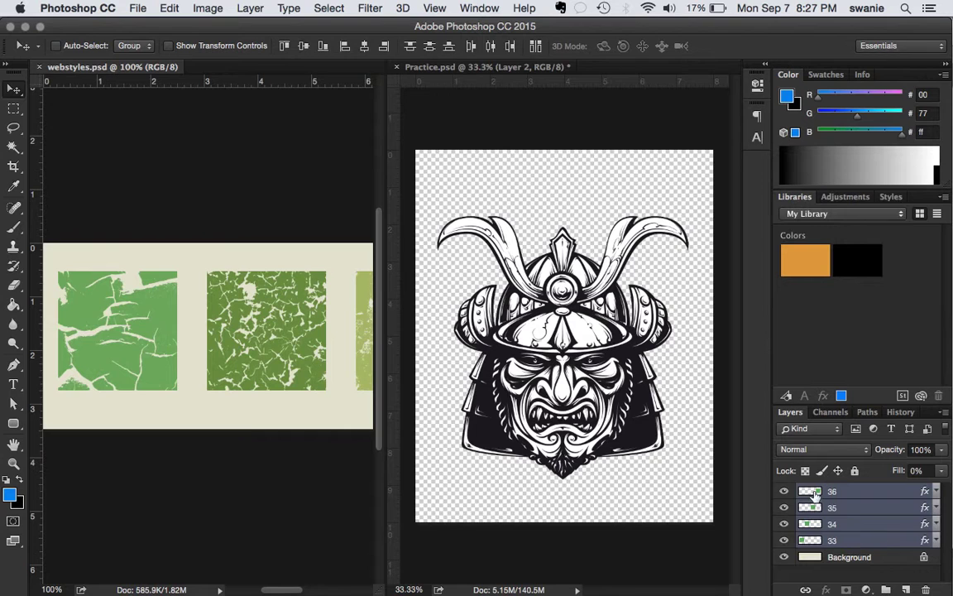
left_click(849, 493)
left_click(853, 509)
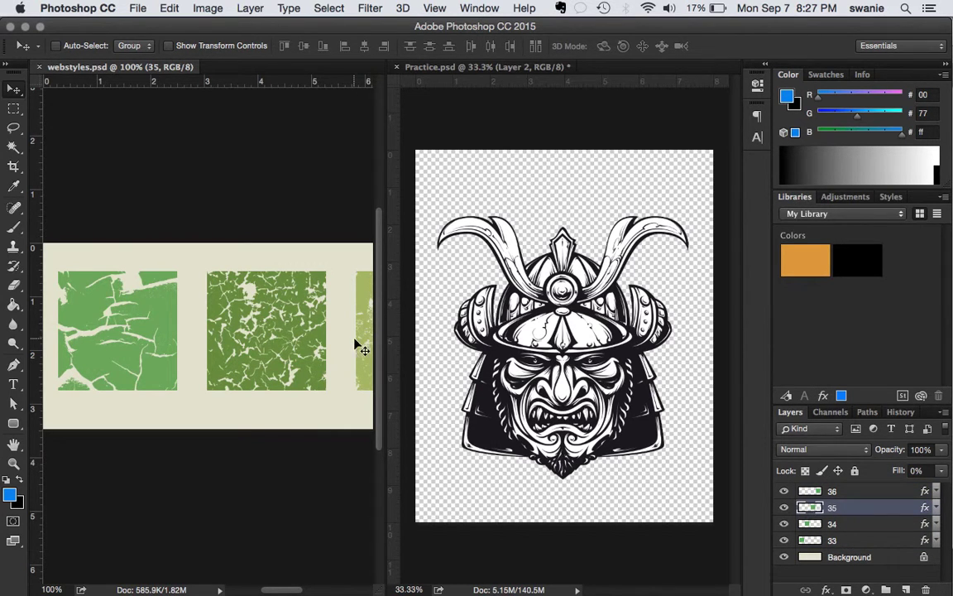
left_click_drag(324, 313, 722, 533)
- Free Transform the layer 35 texture and check the whole Practice canvas at different zooms
key("super+t")
key("Return")
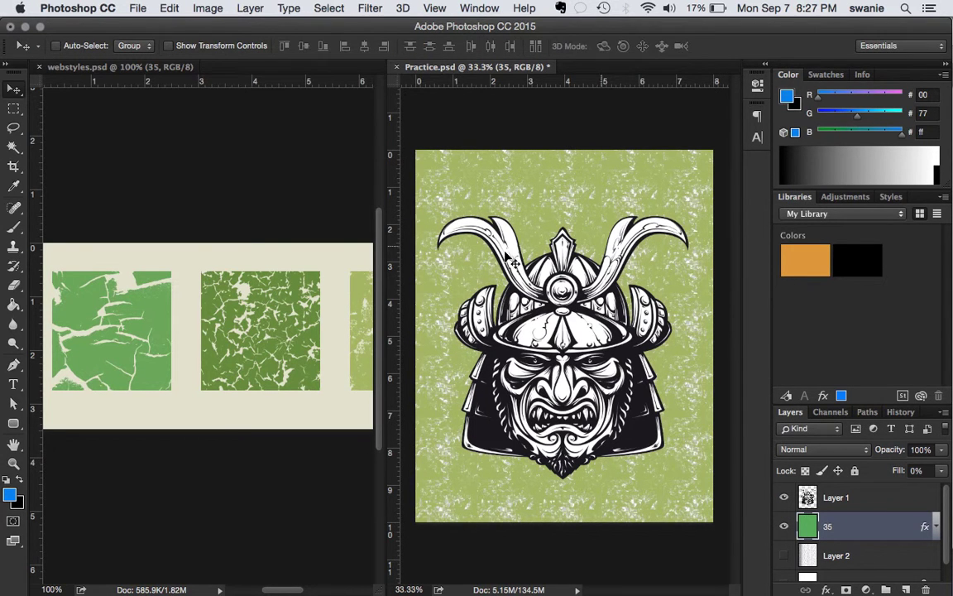
key("super+equal")
key("super+equal")
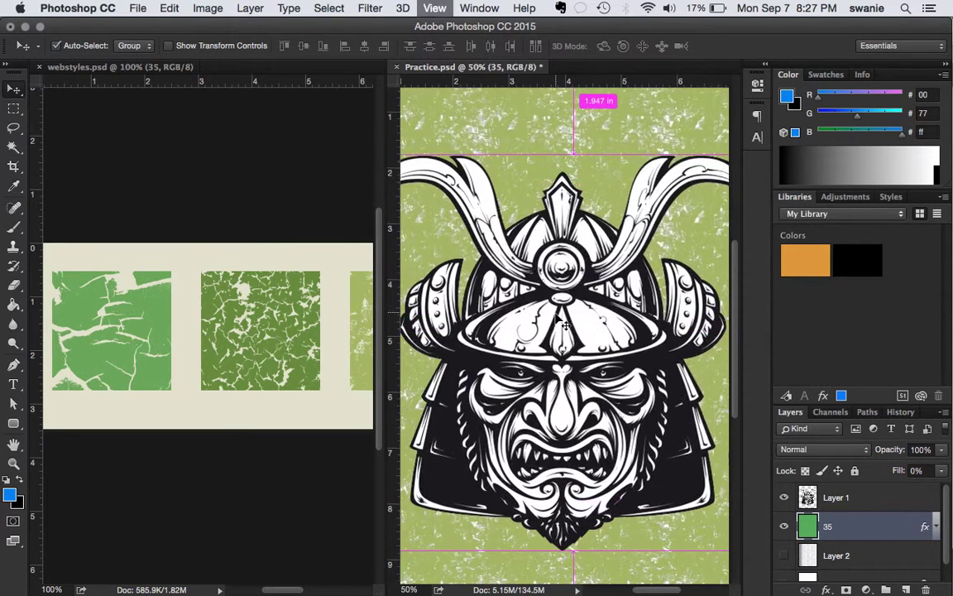
scroll(556, 318, "up", 8)
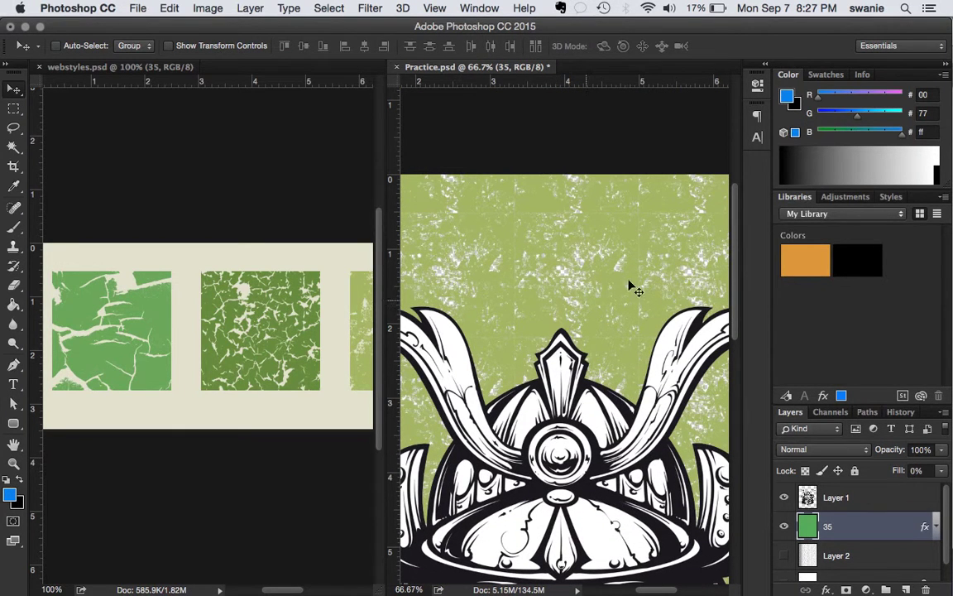
key("super")
scroll(606, 296, "down", 4)
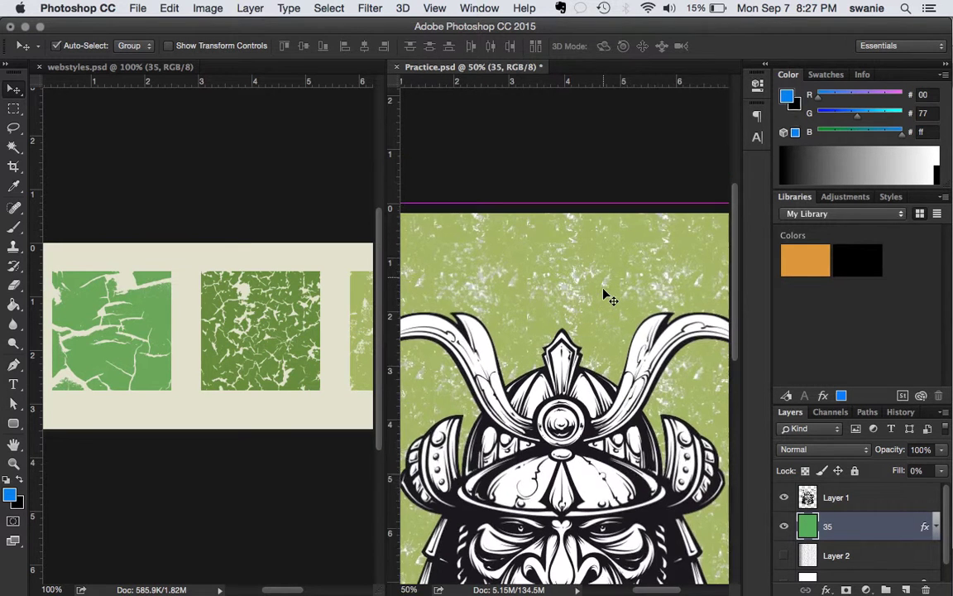
key("super+minus")
key("super+minus")
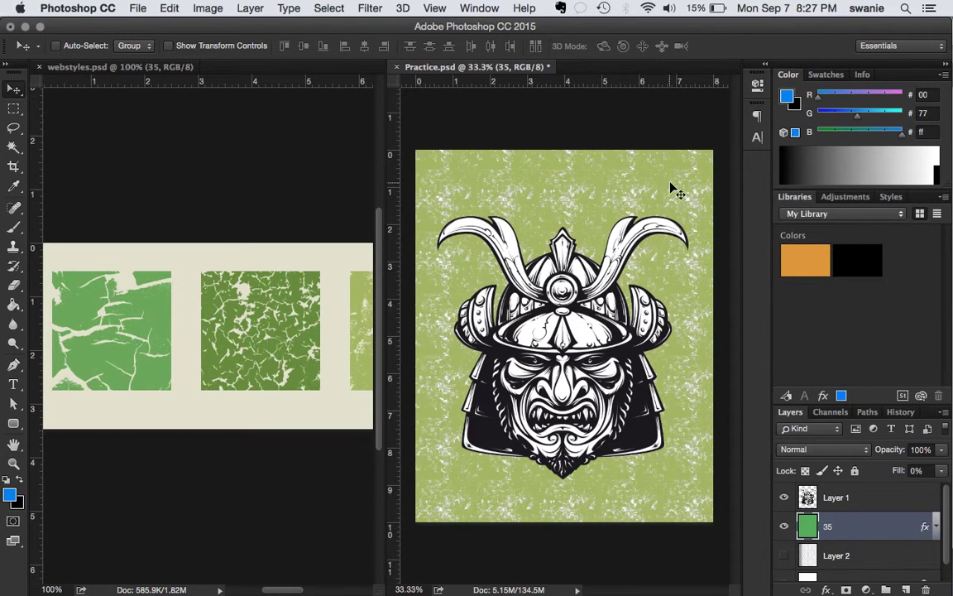
- Copy layer 33's green crackle texture in, stretch it to fill the canvas, and hide layer 35
left_click(321, 351)
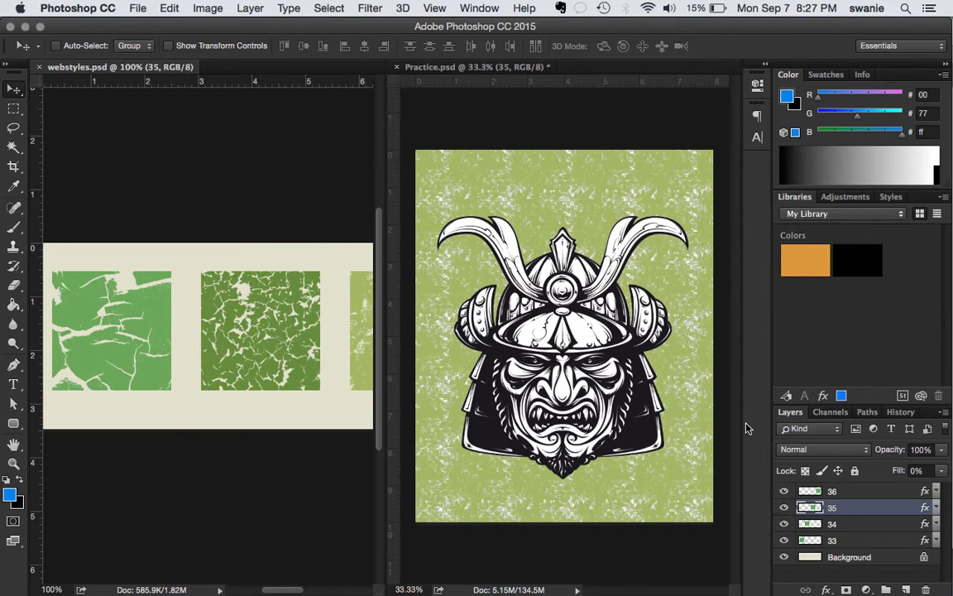
left_click(836, 540)
left_click_drag(168, 343, 725, 144)
key("ctrl+t")
key("Return")
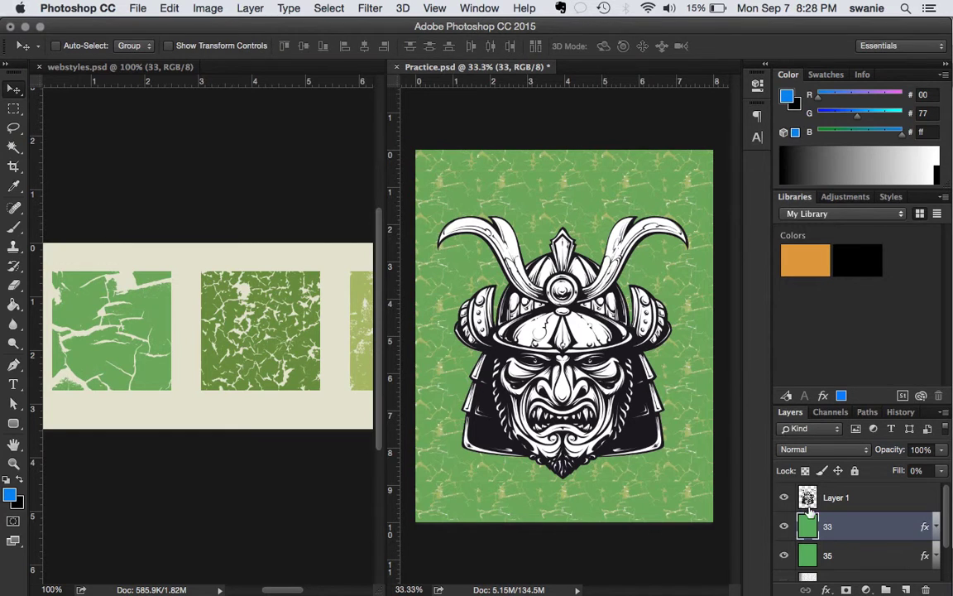
left_click(785, 556)
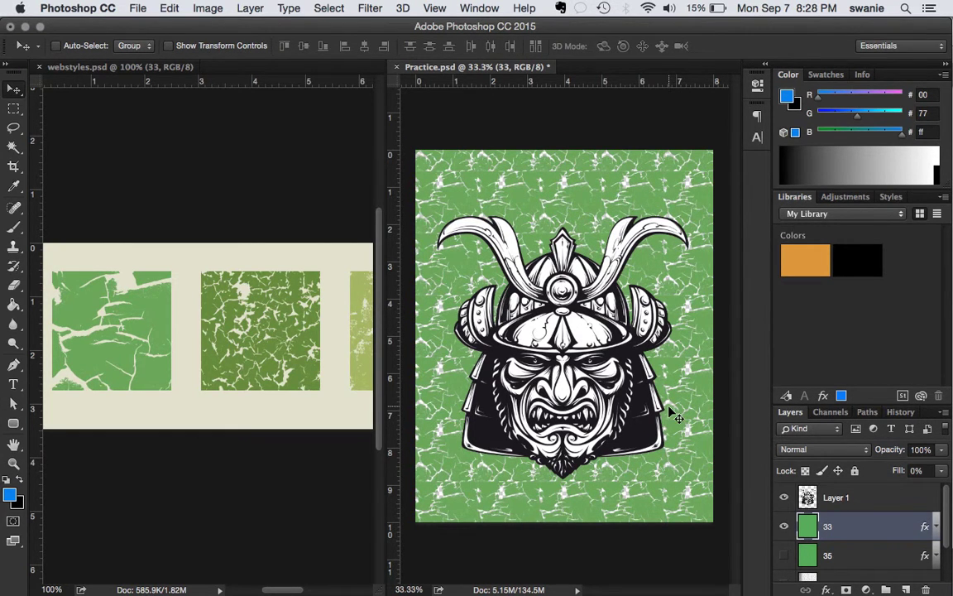
mouse_move(438, 593)
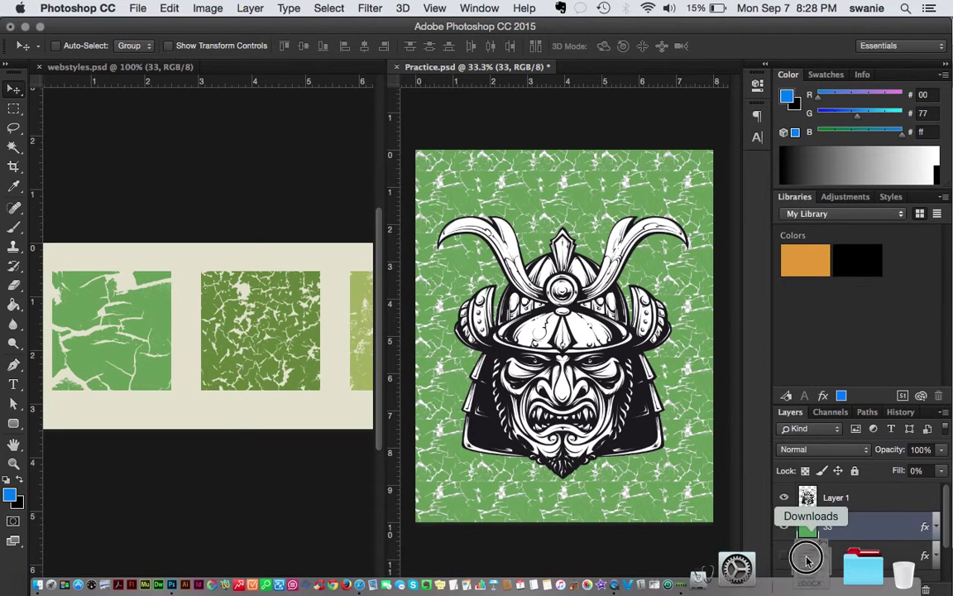
- Use Open With on shogun_patterns.eps in Downloads to launch it in Adobe Illustrator CC 2015
left_click(808, 561)
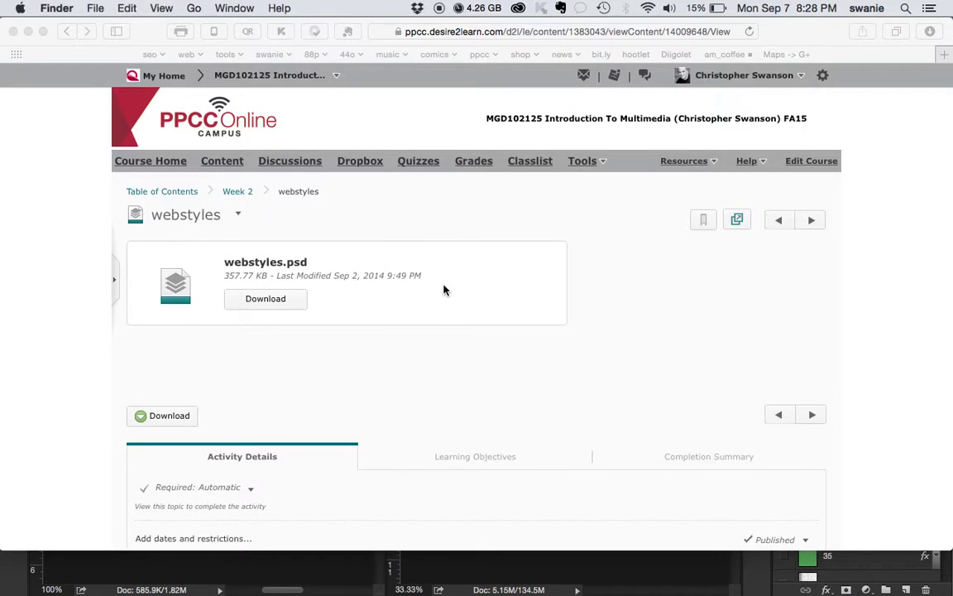
key("alt+super+l")
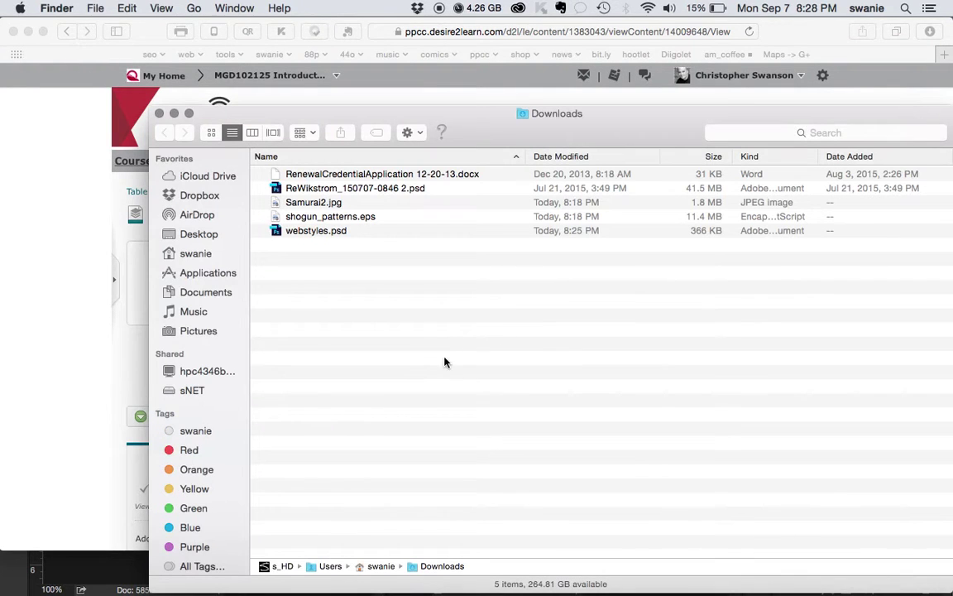
left_click(308, 217)
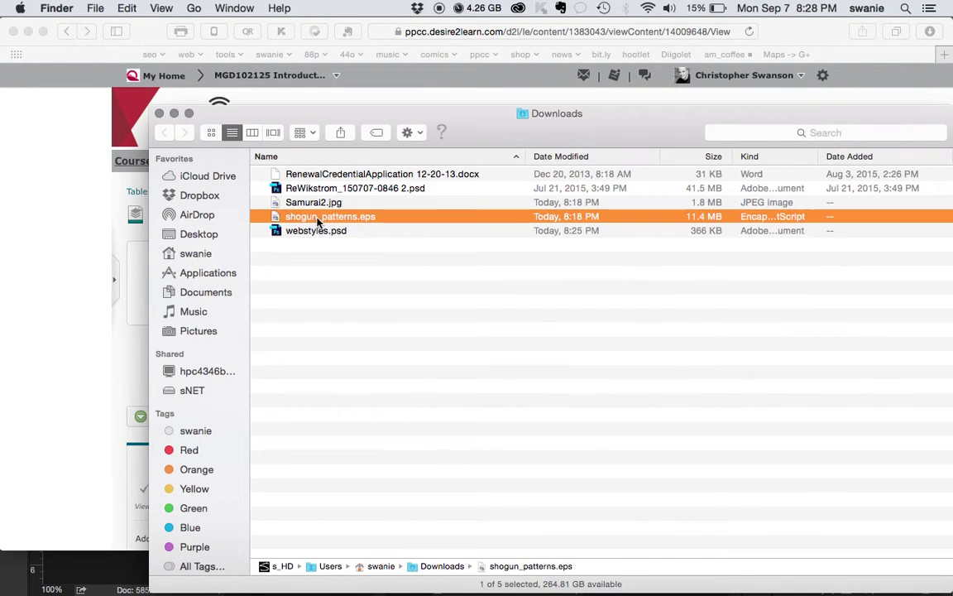
right_click(302, 219)
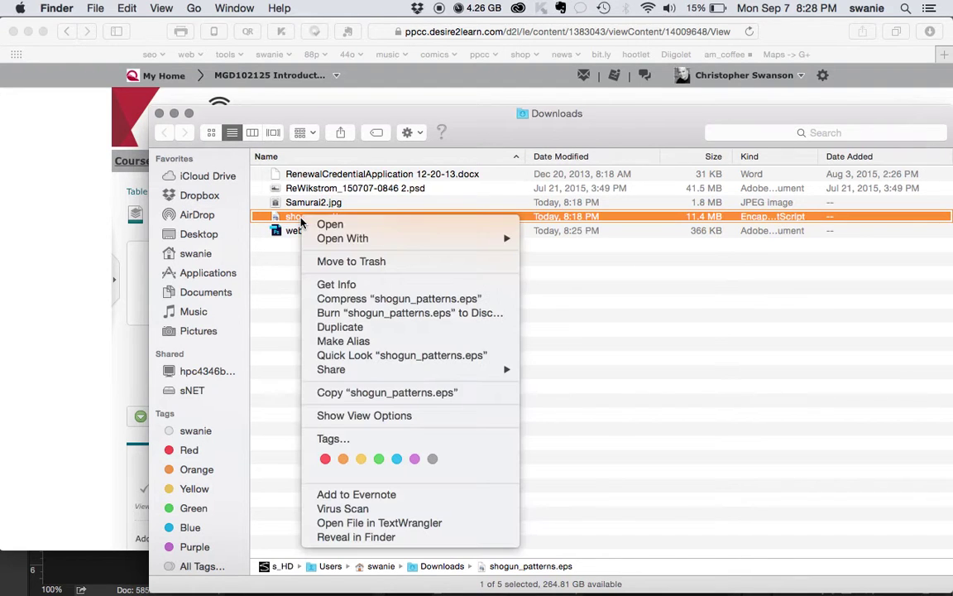
left_click(274, 248)
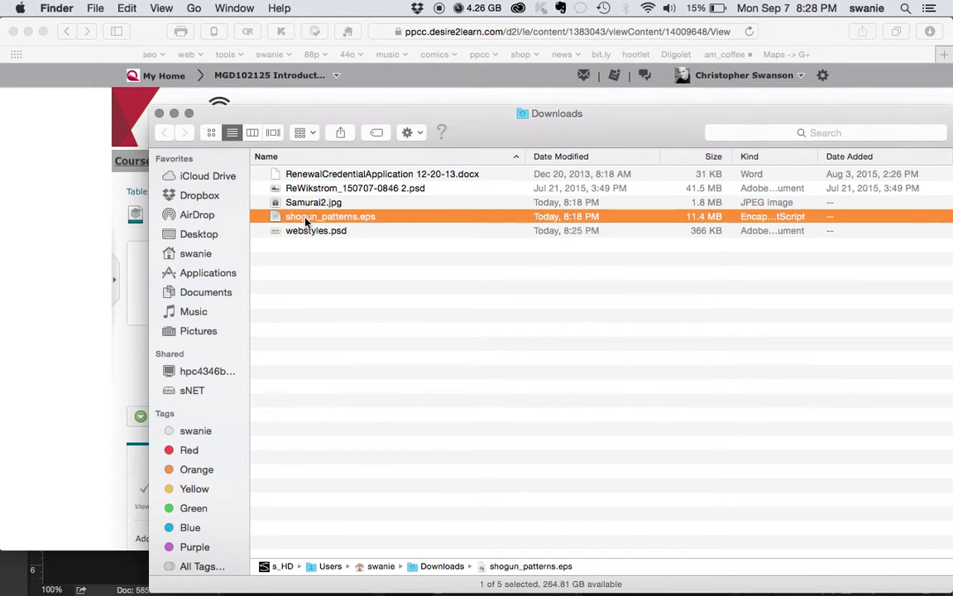
left_click(304, 222)
right_click(305, 218)
mouse_move(356, 239)
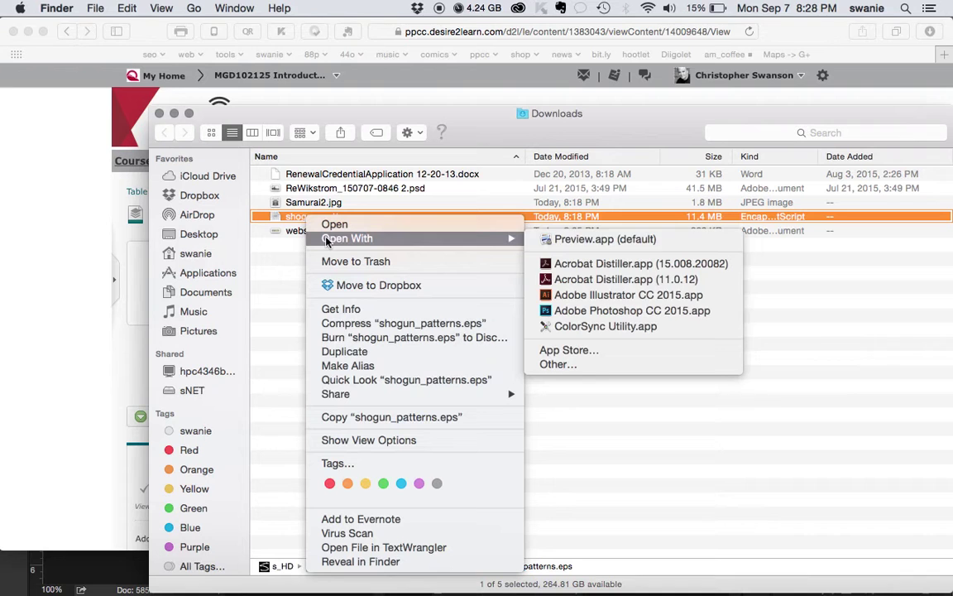
left_click(617, 294)
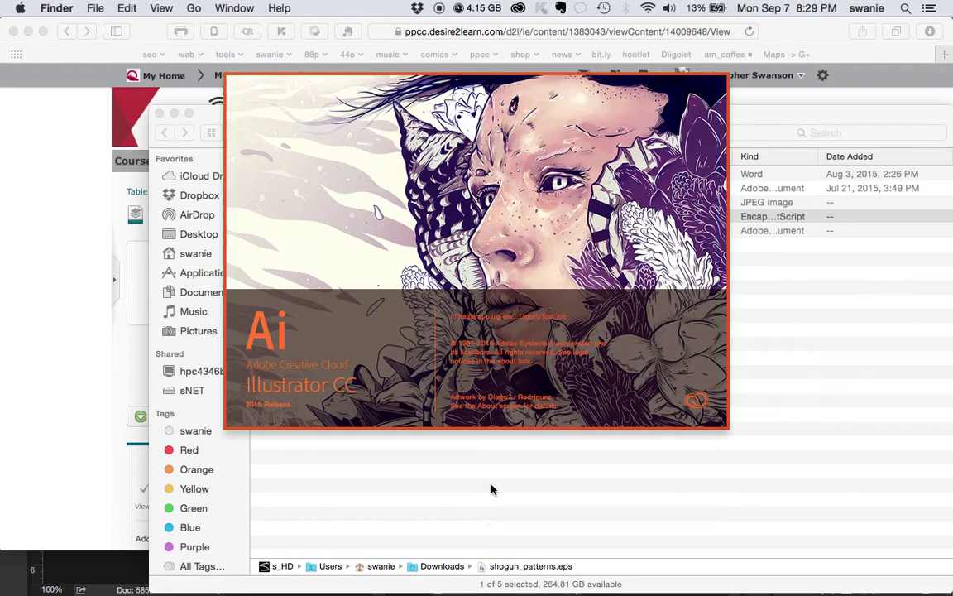
key("ctrl+Up")
- Save Practice.psd, close webstyles.psd, and select Layer 1 with the samurai line art
left_click(242, 281)
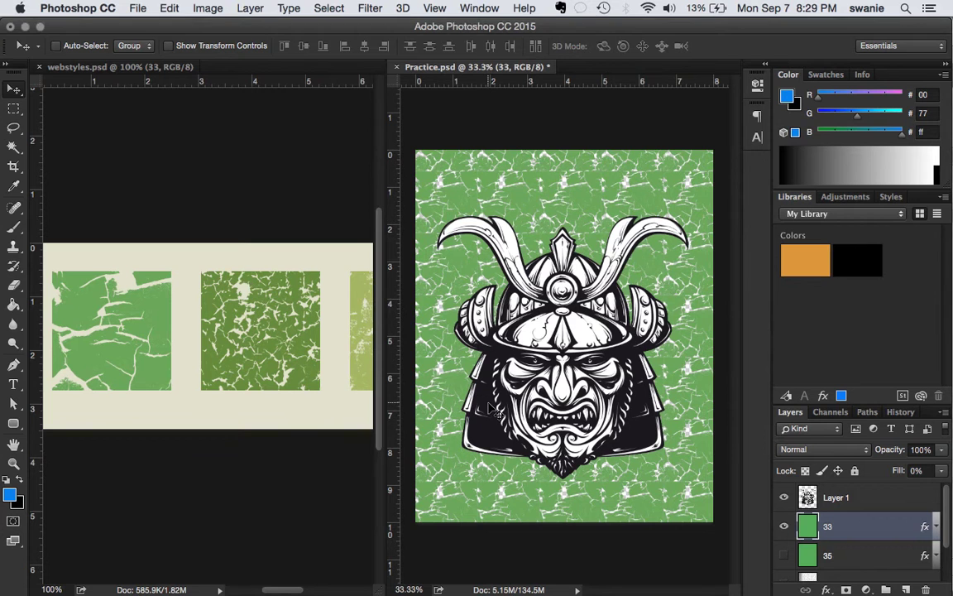
left_click(138, 8)
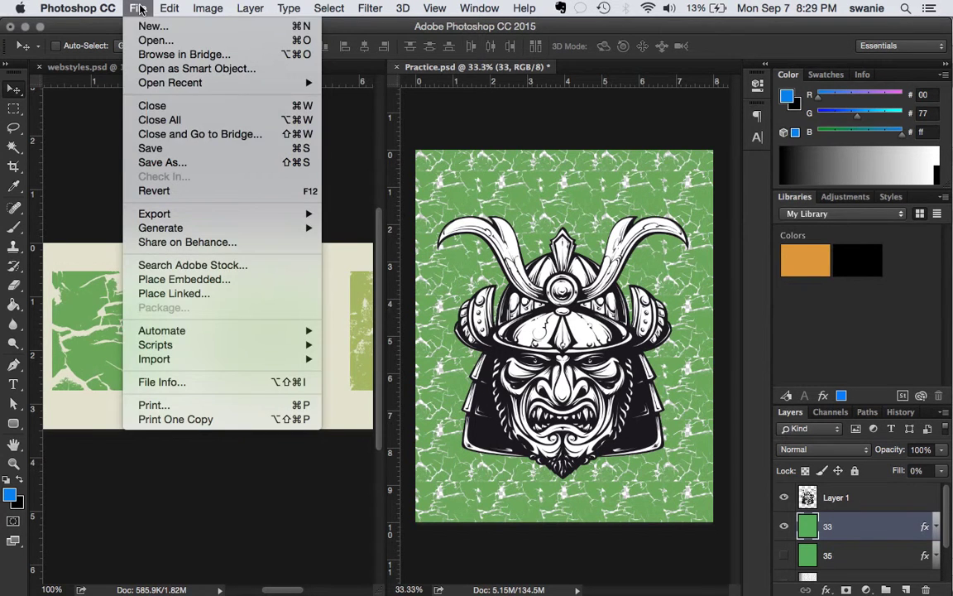
left_click(150, 148)
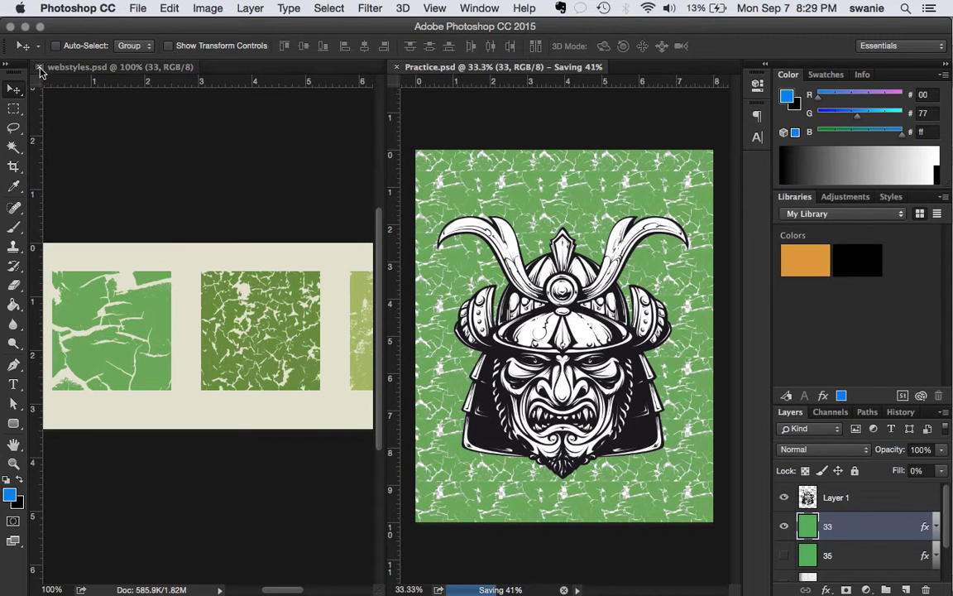
left_click(39, 66)
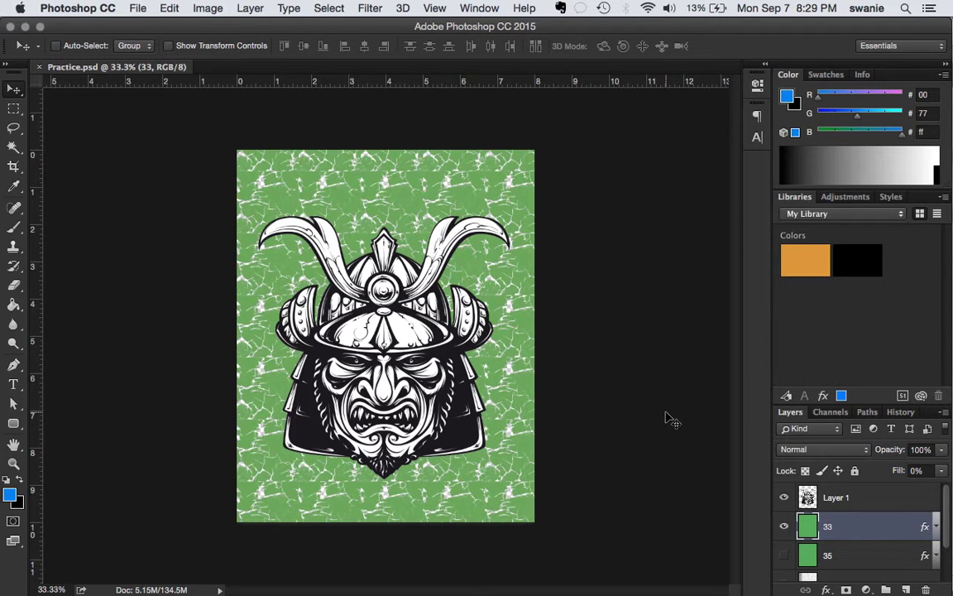
left_click(839, 500)
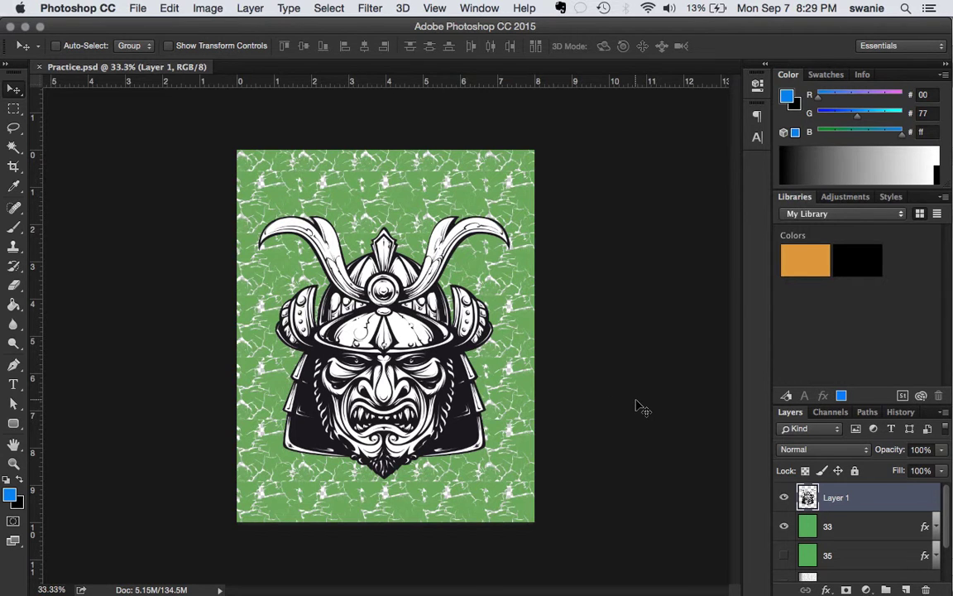
mouse_move(532, 571)
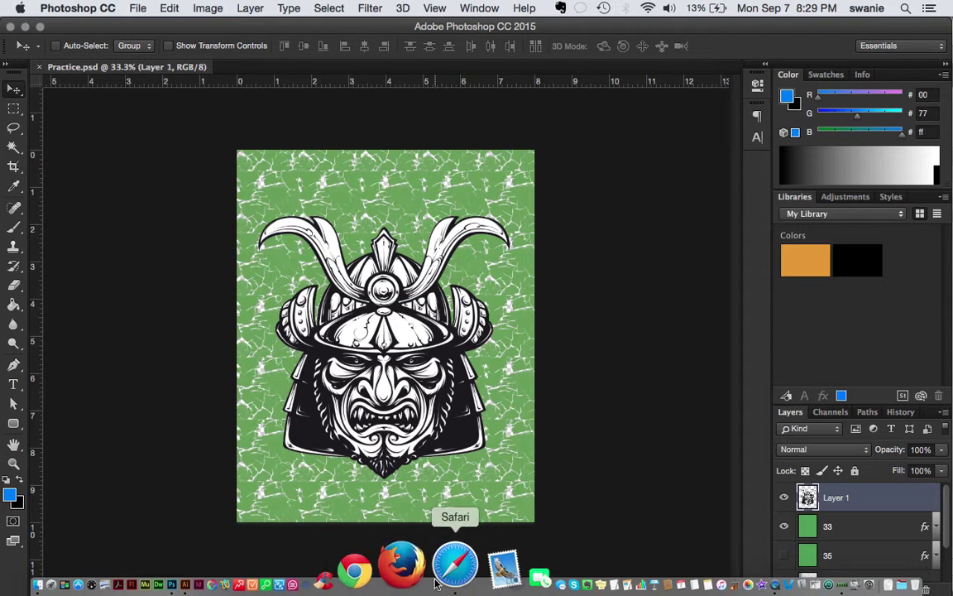
- Bring up Illustrator and accept the 9-slice scaling prompt to open the 10 Wave Patterns sheet
left_click(269, 565)
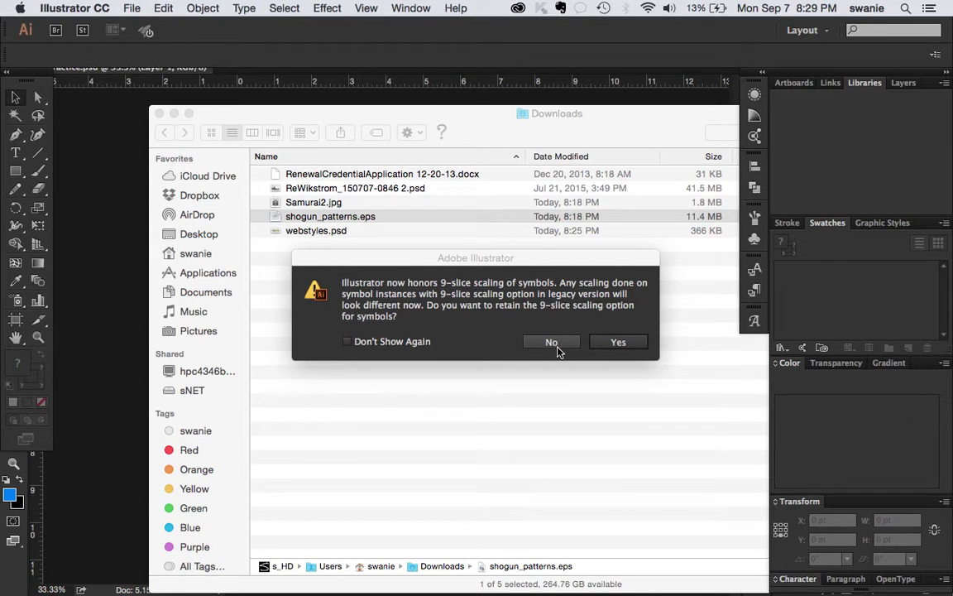
left_click(601, 347)
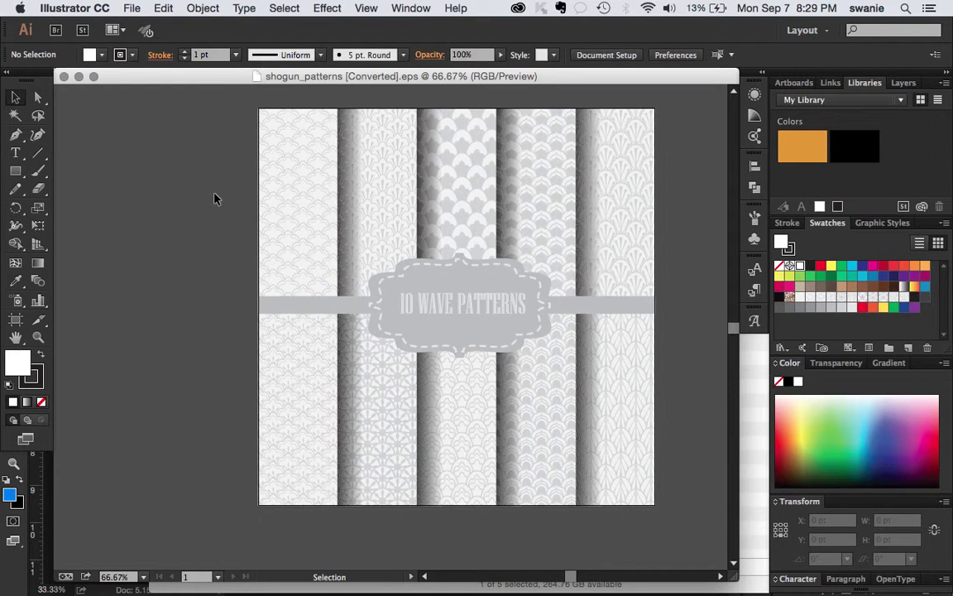
- Ungroup the wave pattern artwork in Illustrator
left_click_drag(276, 225, 288, 216)
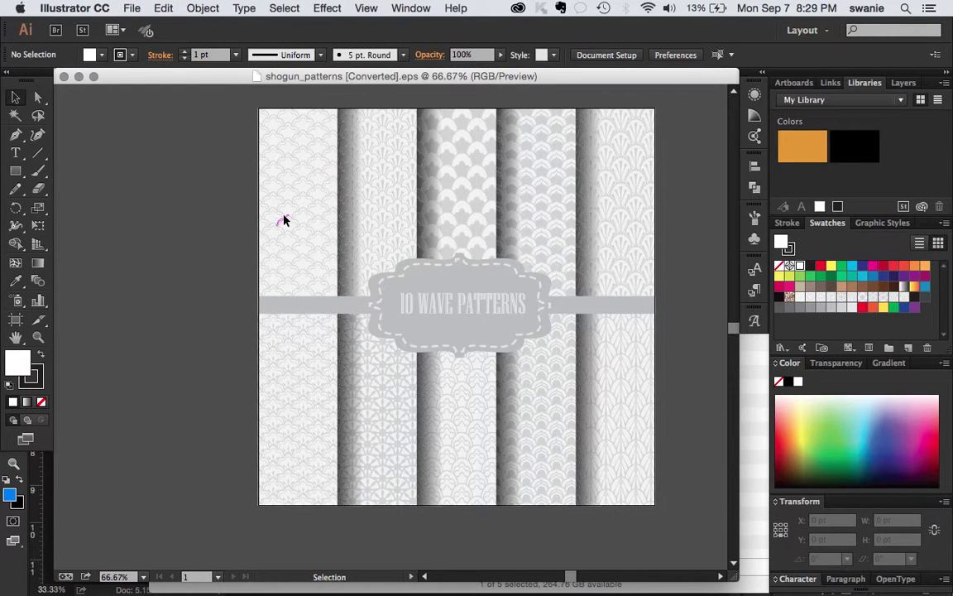
left_click(326, 217)
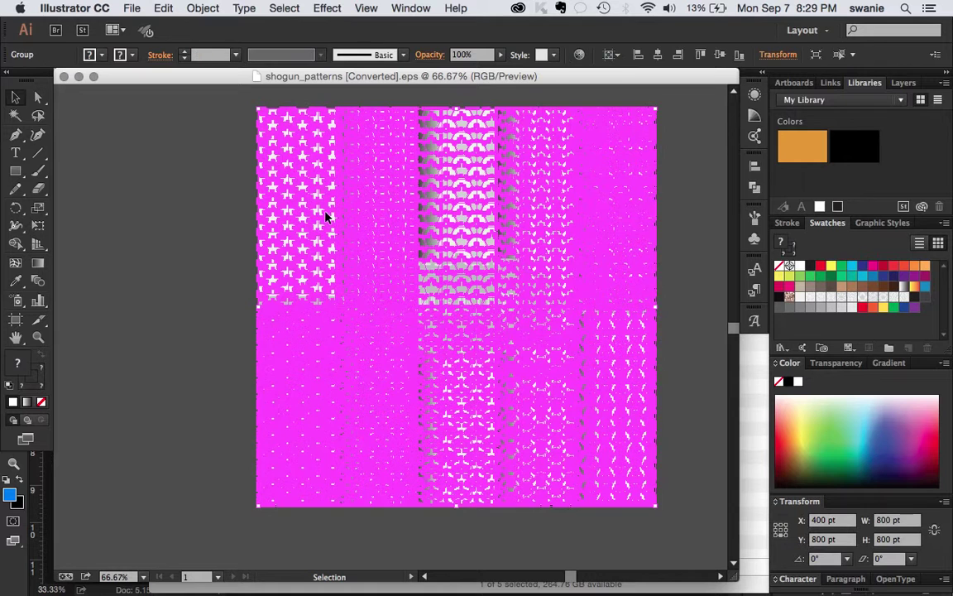
left_click(683, 326)
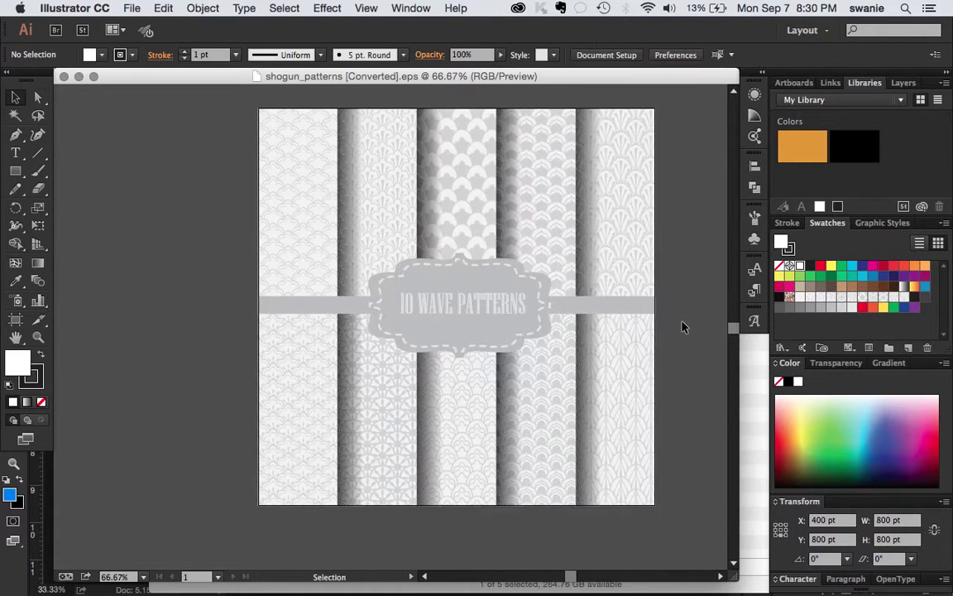
left_click(638, 362)
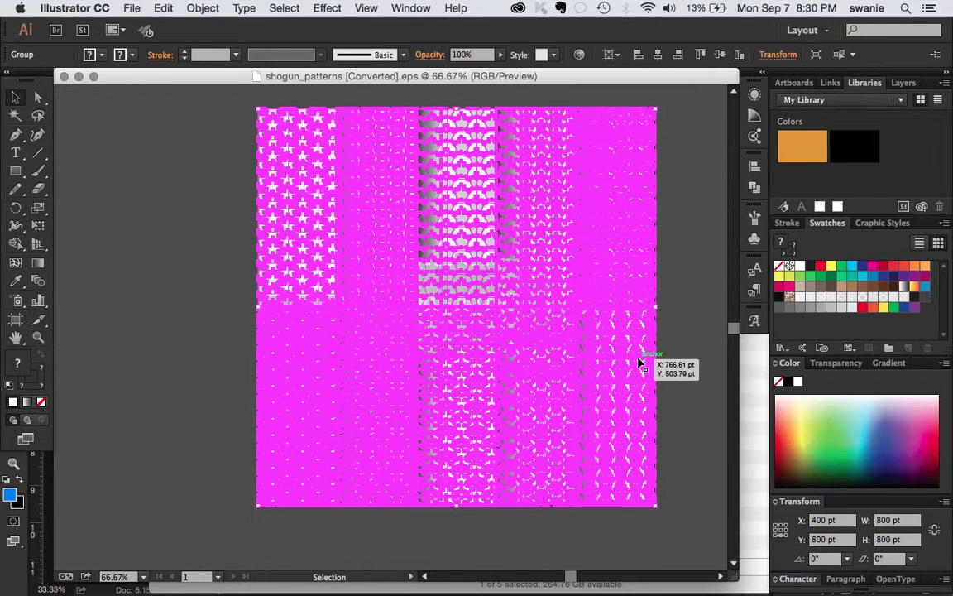
right_click(639, 362)
left_click(685, 451)
- Marquee-select every piece of the upper right wave pattern tile
left_click(676, 262)
left_click(627, 261)
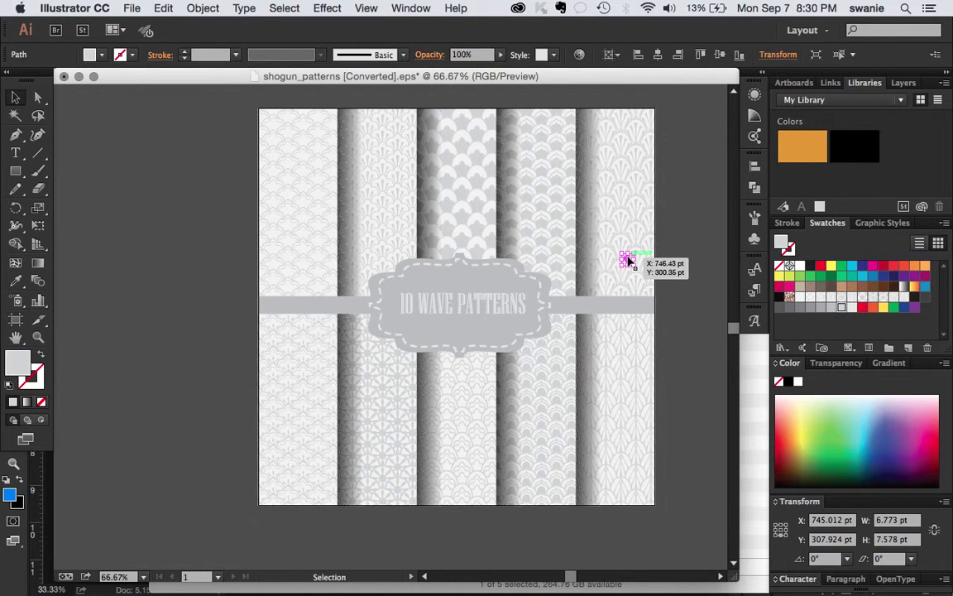
left_click(680, 227)
left_click_drag(667, 101, 578, 295)
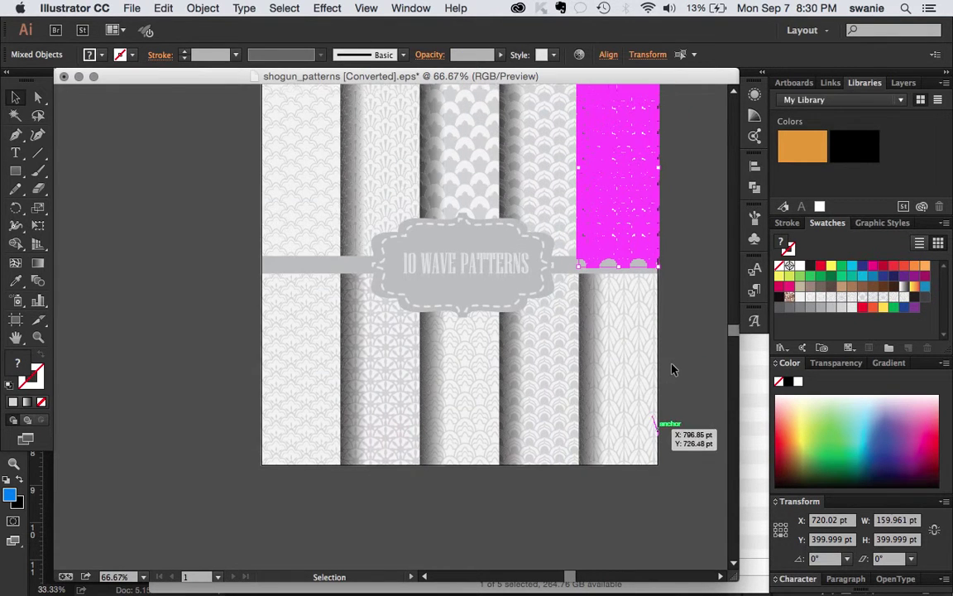
scroll(672, 369, "down", 2)
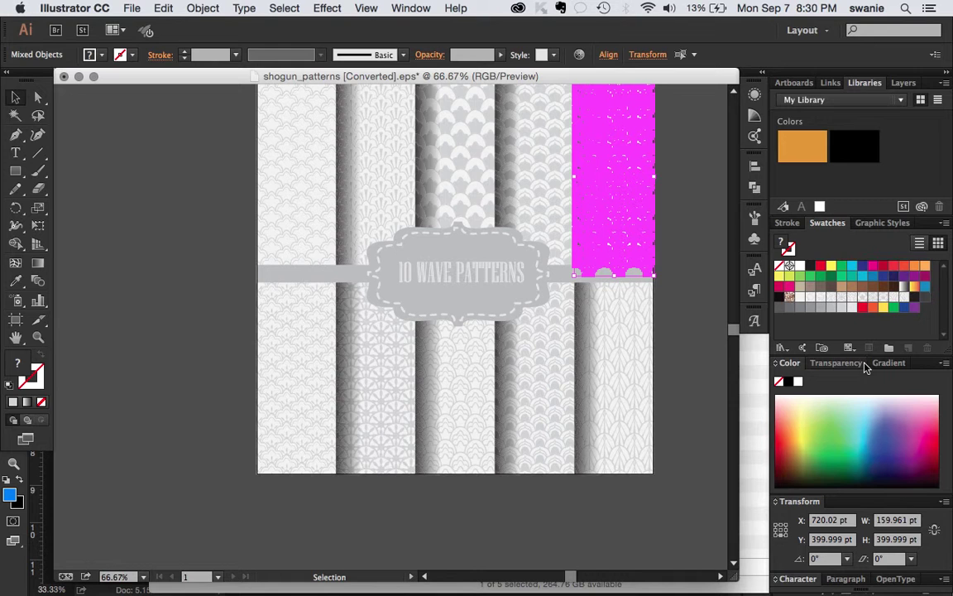
- Hide the 10 WAVE PATTERNS banner layer in the Layers panel
left_click(906, 83)
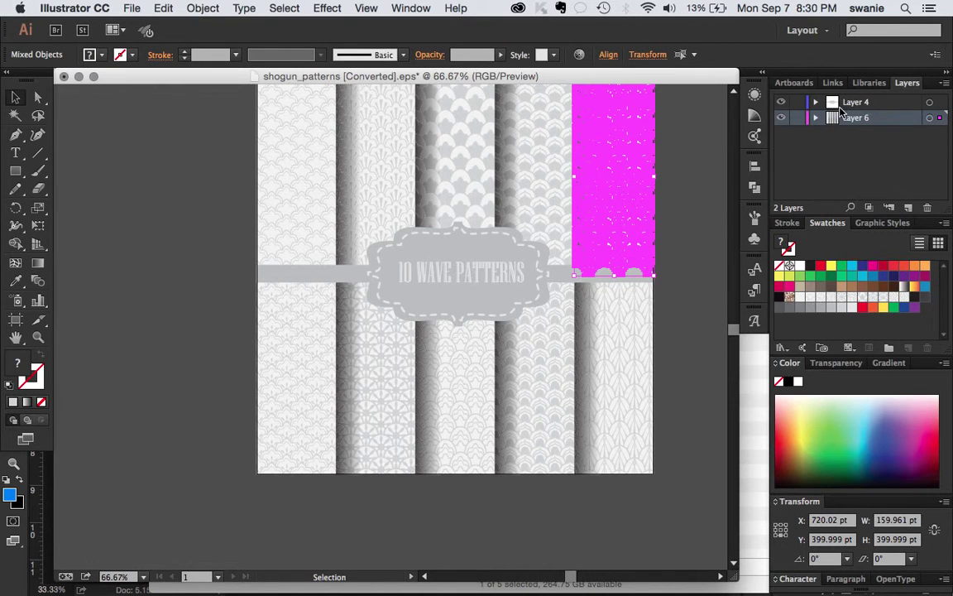
left_click(782, 102)
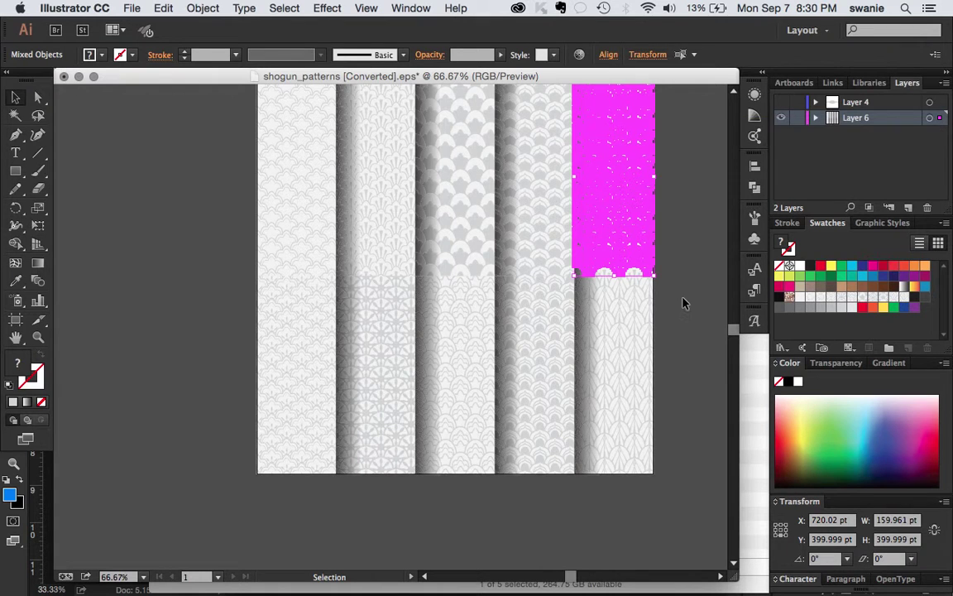
key("a")
- Copy the upper right tile with Edit > Copy and return to Practice.psd in Photoshop
mouse_move(419, 575)
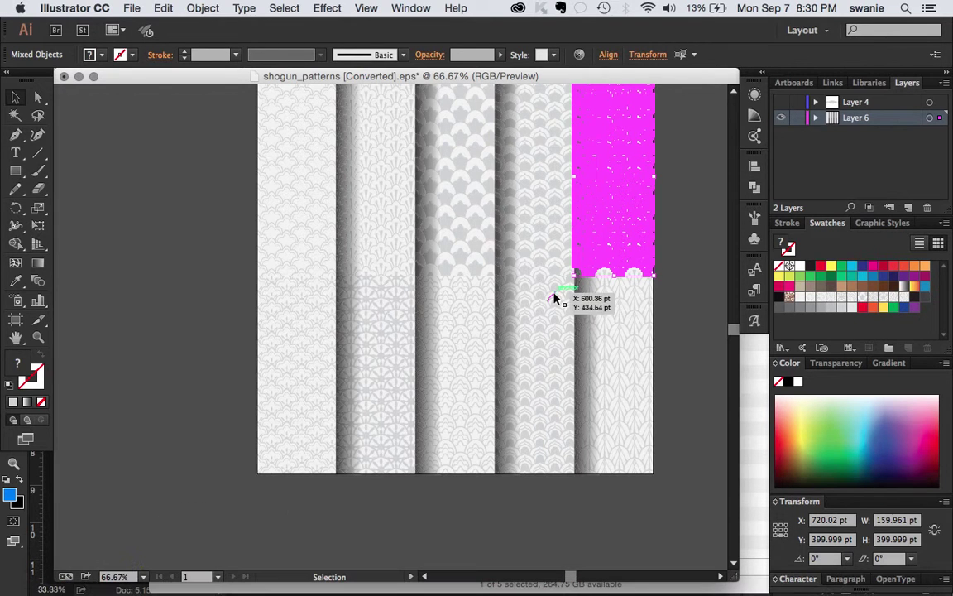
left_click(163, 9)
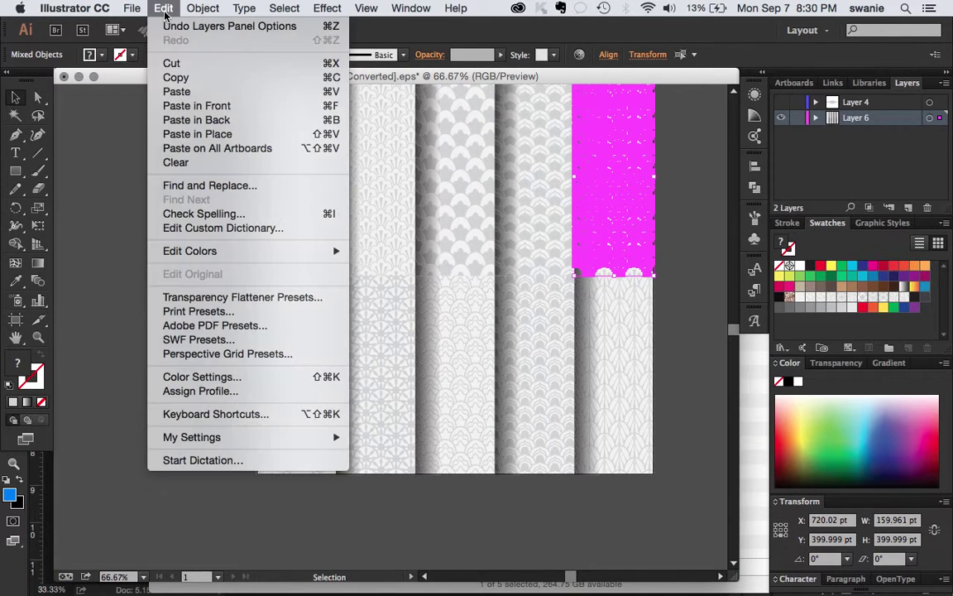
left_click(179, 80)
mouse_move(302, 579)
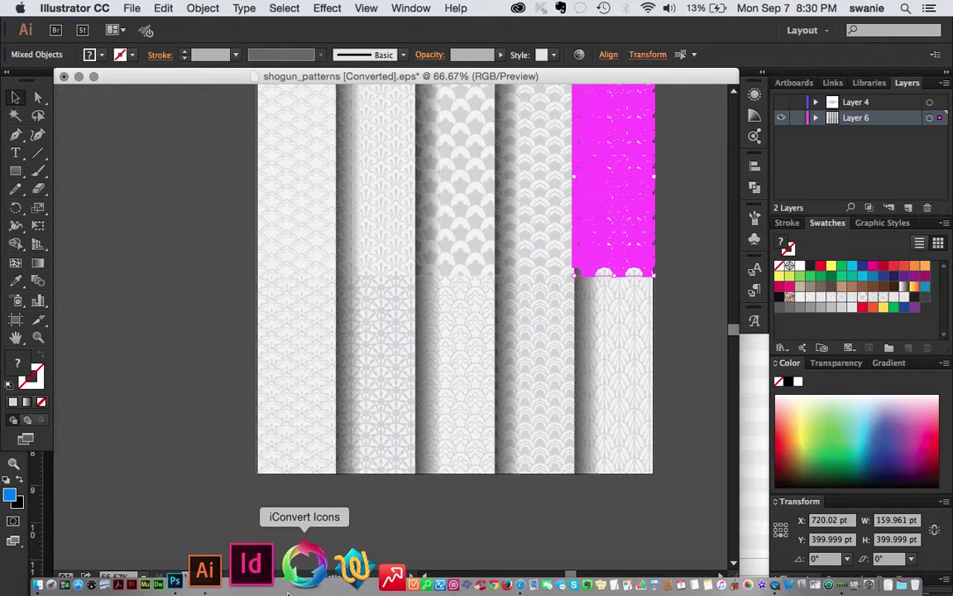
left_click(256, 580)
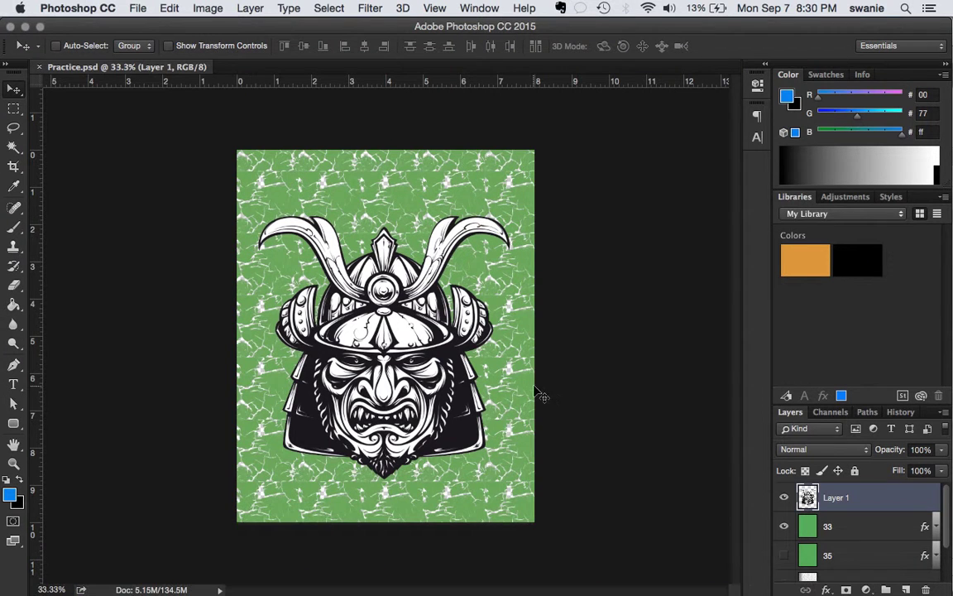
- Hide the green texture layer 33 and paste the wave tile above it as pixels
left_click(784, 526)
left_click(857, 527)
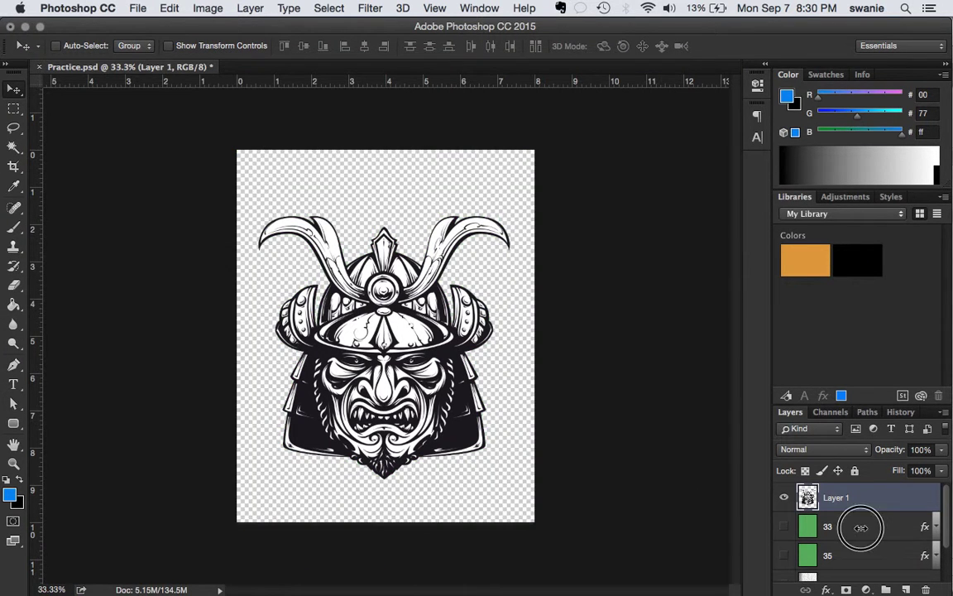
key("super+v")
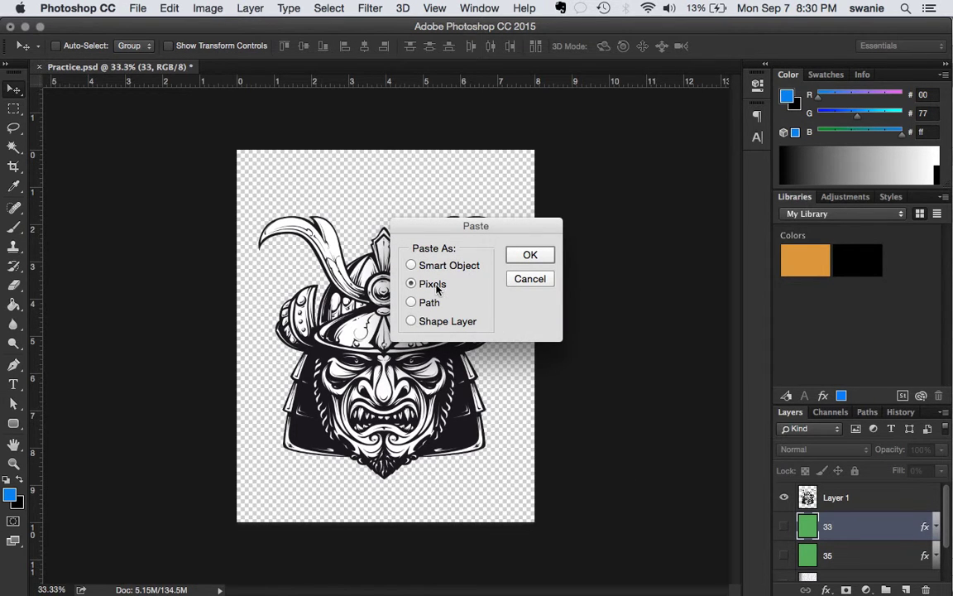
left_click(529, 256)
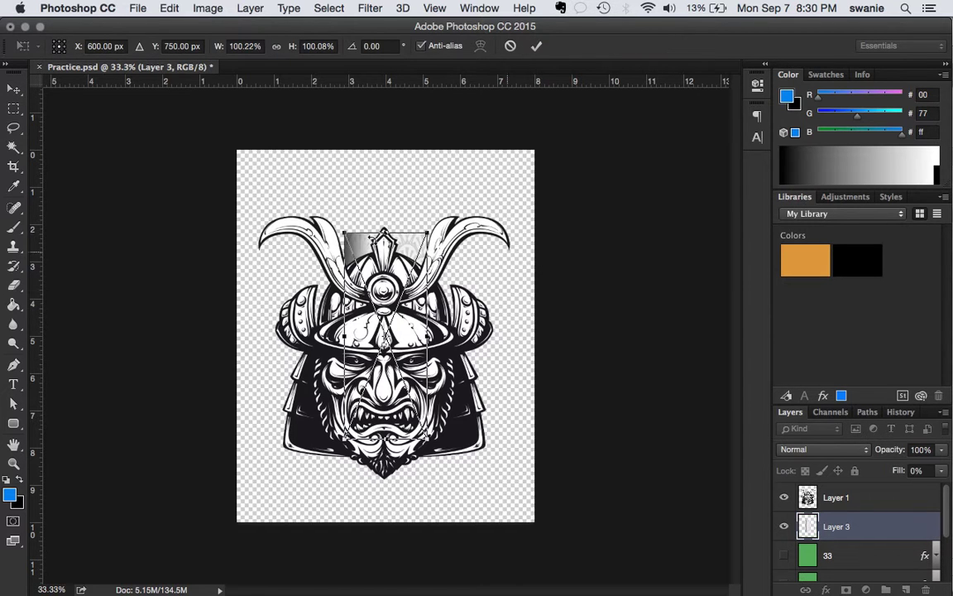
- Stretch the pasted pattern to cover the whole canvas, commit, and nudge it slightly upward
left_click_drag(344, 233, 184, 144)
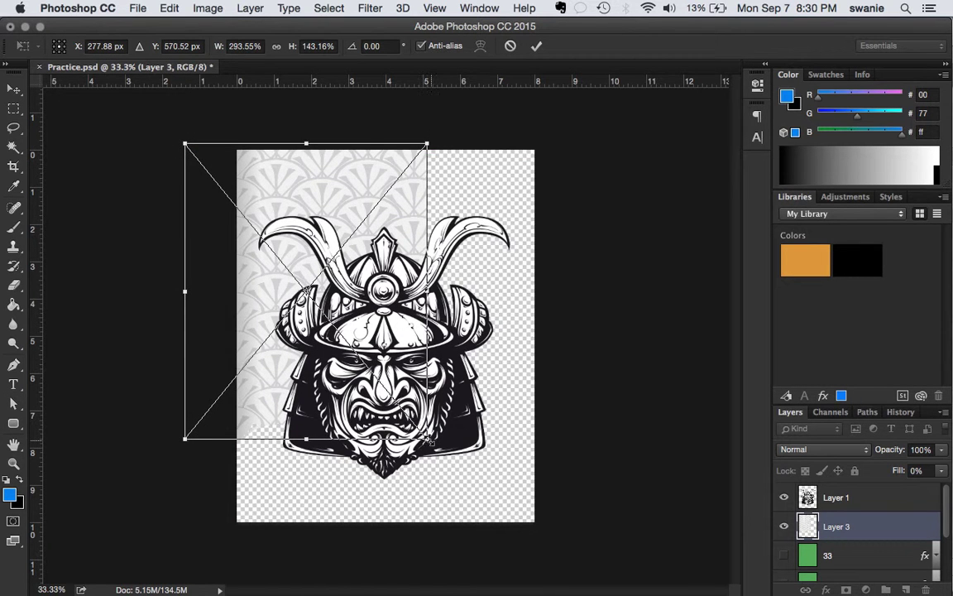
left_click_drag(426, 438, 572, 564)
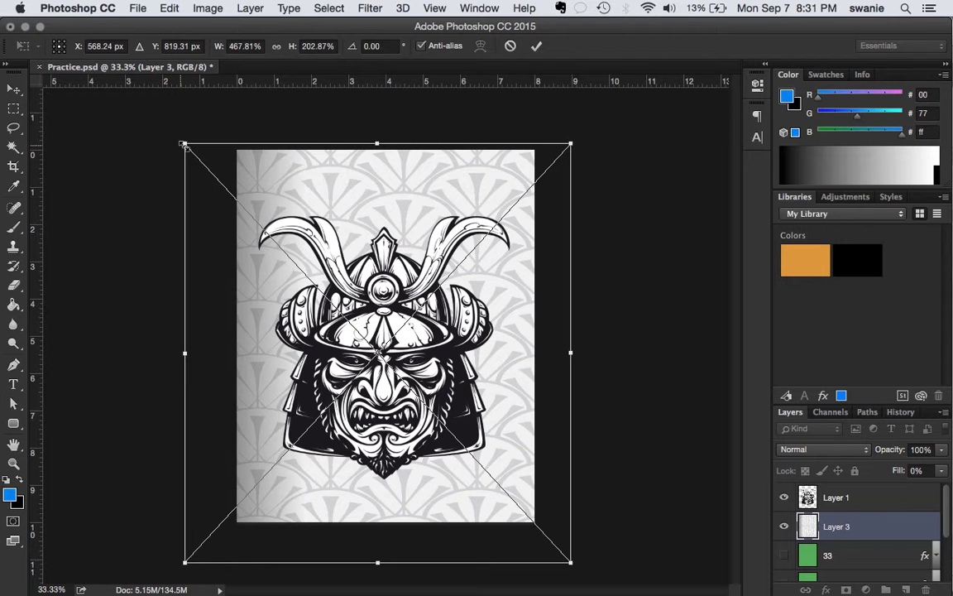
left_click_drag(184, 353, 76, 352)
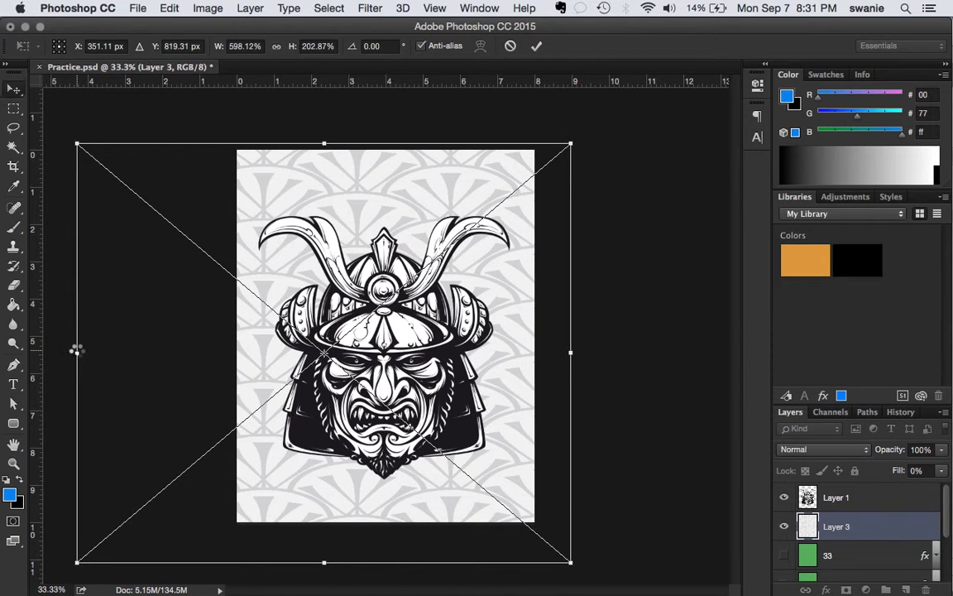
key("Return")
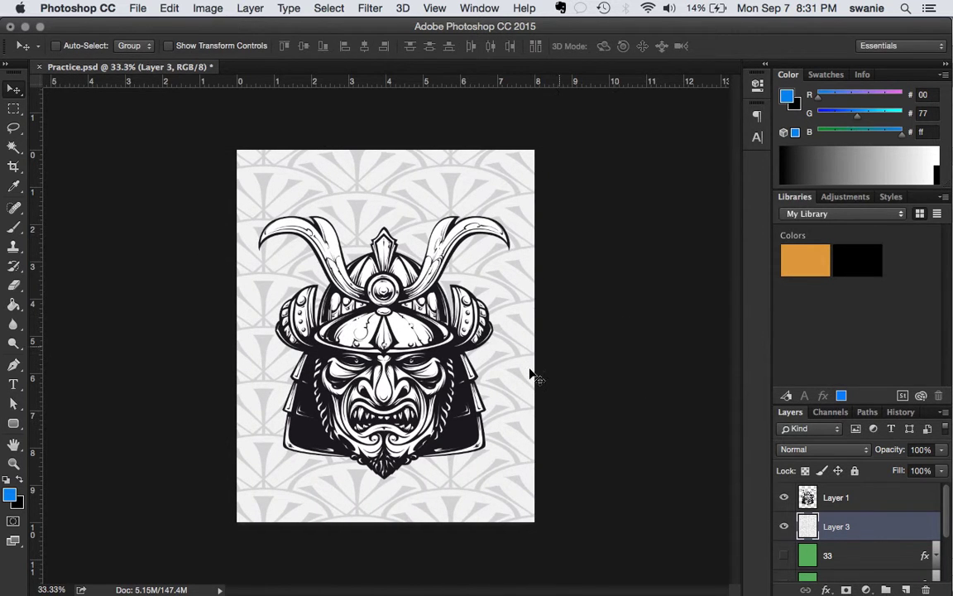
left_click_drag(515, 393, 513, 364)
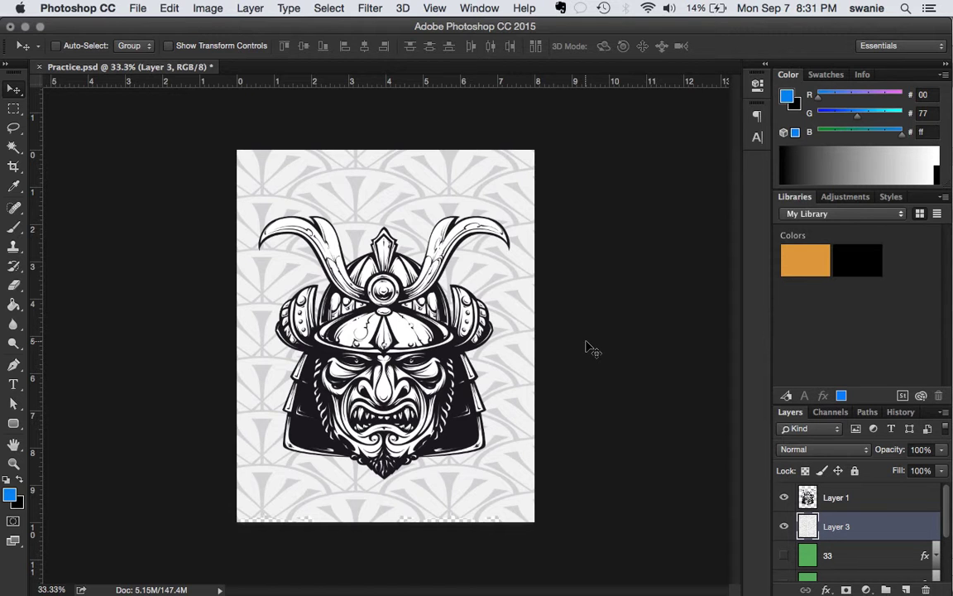
- Save Practice.psd, then save a JPEG copy Practice.jpg at Maximum quality 12
left_click(129, 10)
left_click(157, 148)
left_click(135, 10)
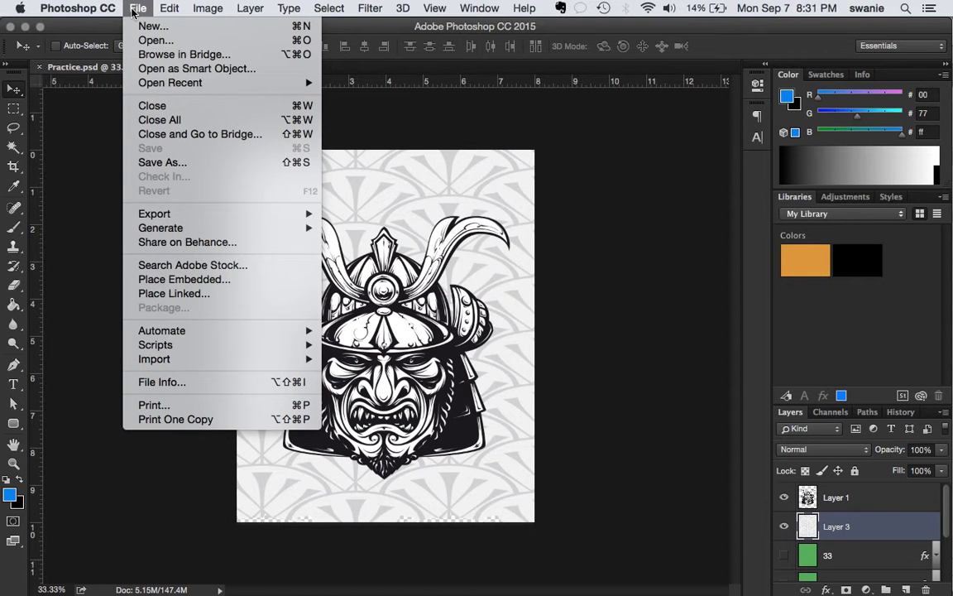
left_click(166, 164)
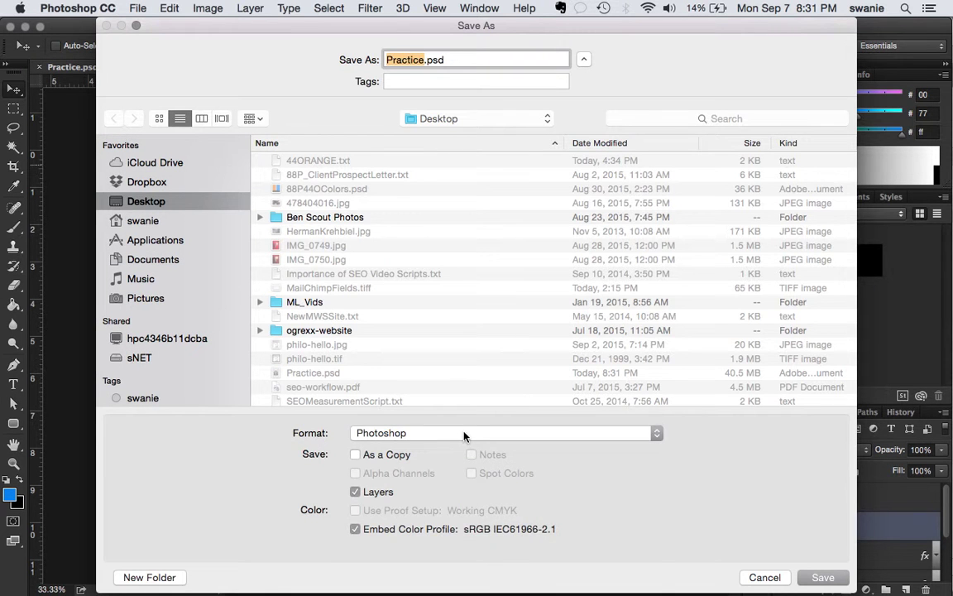
left_click(464, 436)
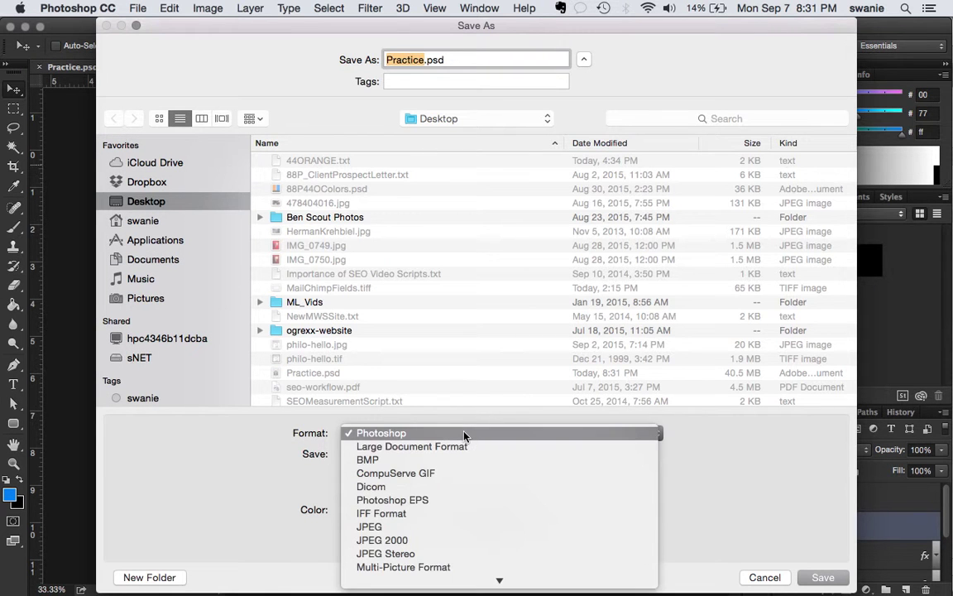
left_click(384, 481)
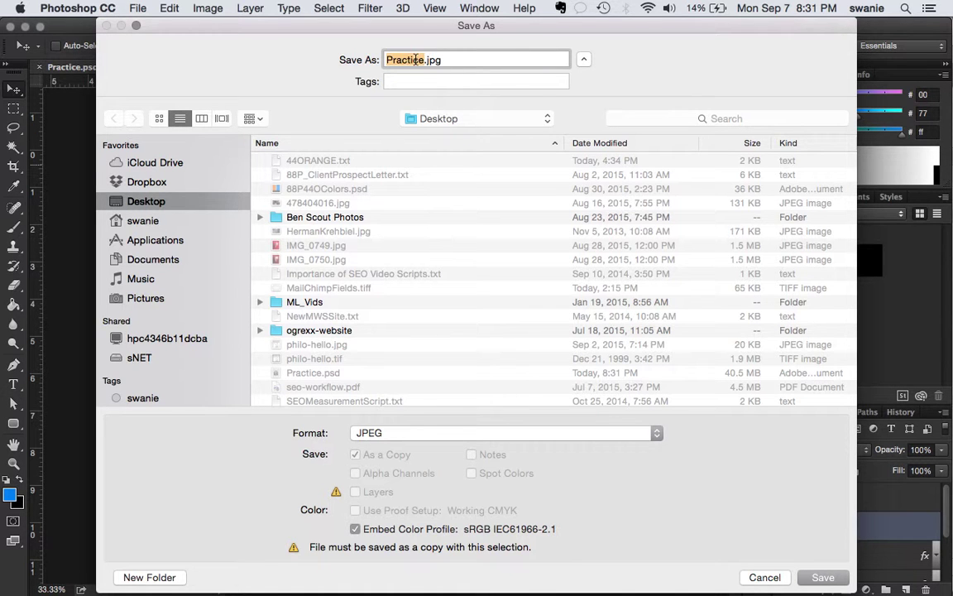
left_click(823, 577)
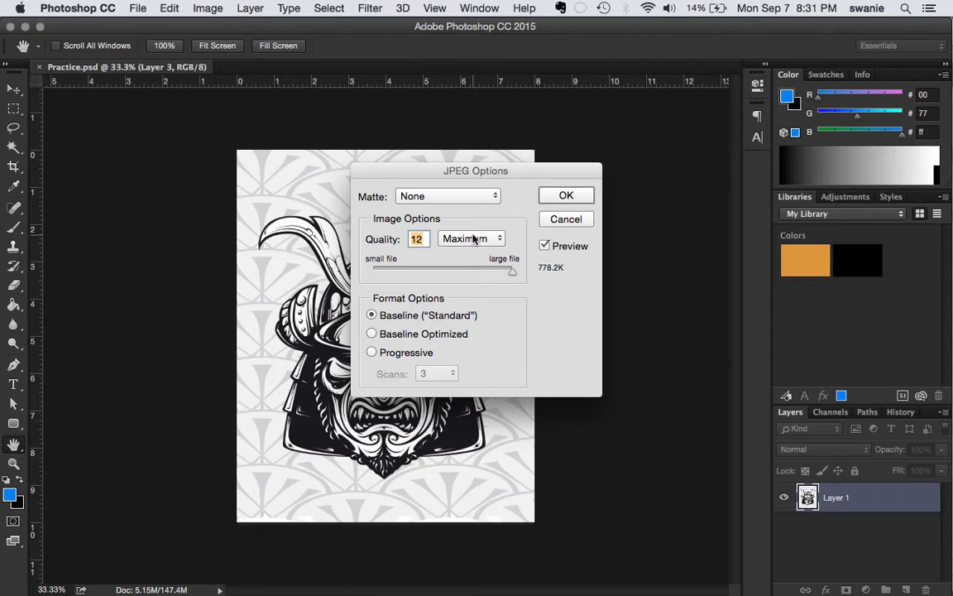
left_click(578, 196)
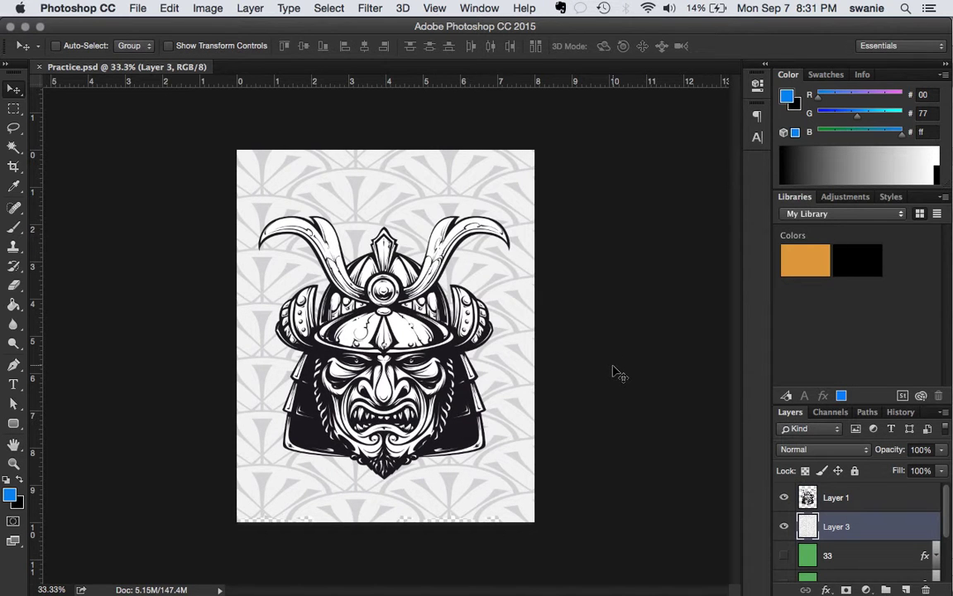
- In Safari, open the MGD102125 course's Dropbox folders
left_click(436, 564)
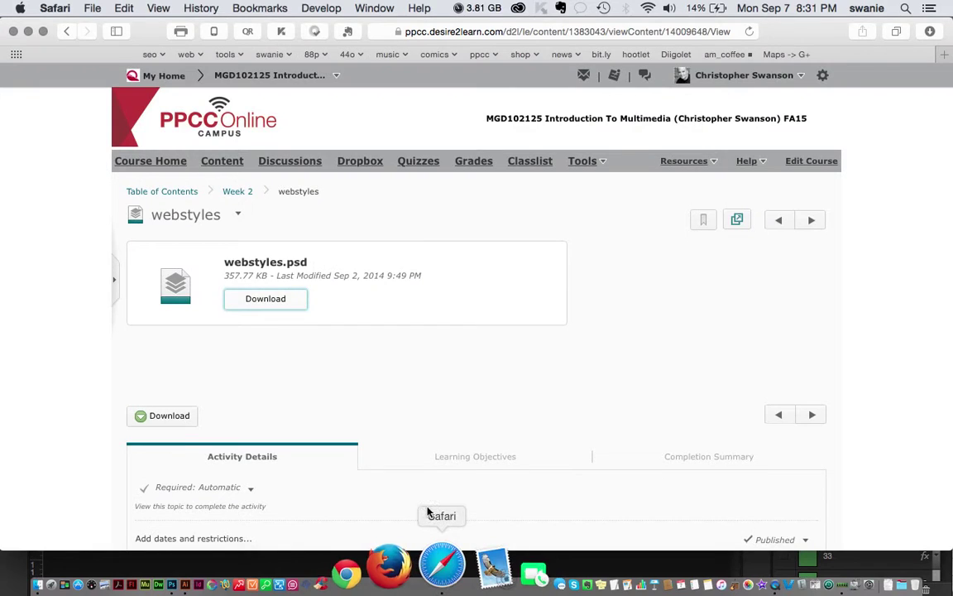
left_click(360, 164)
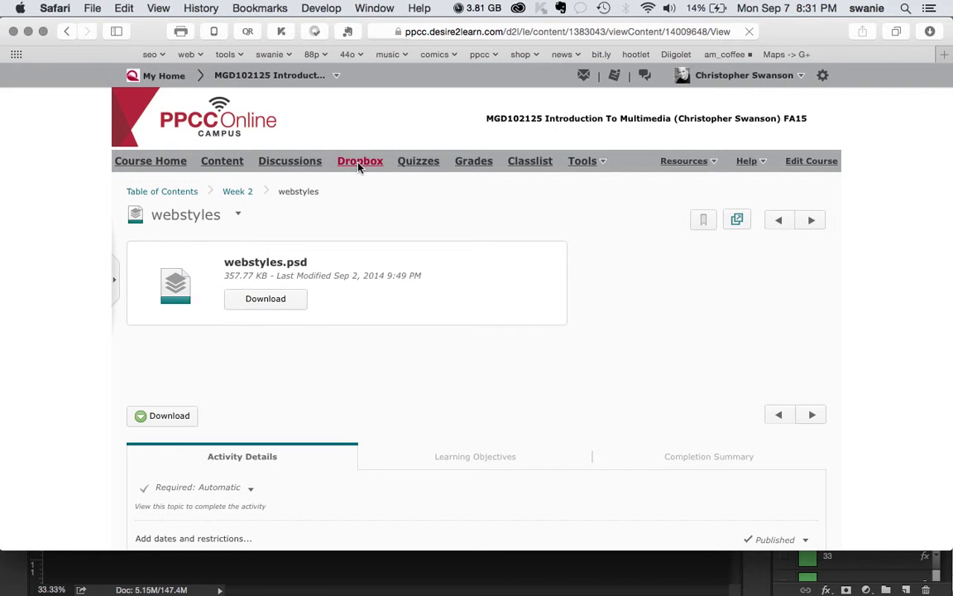